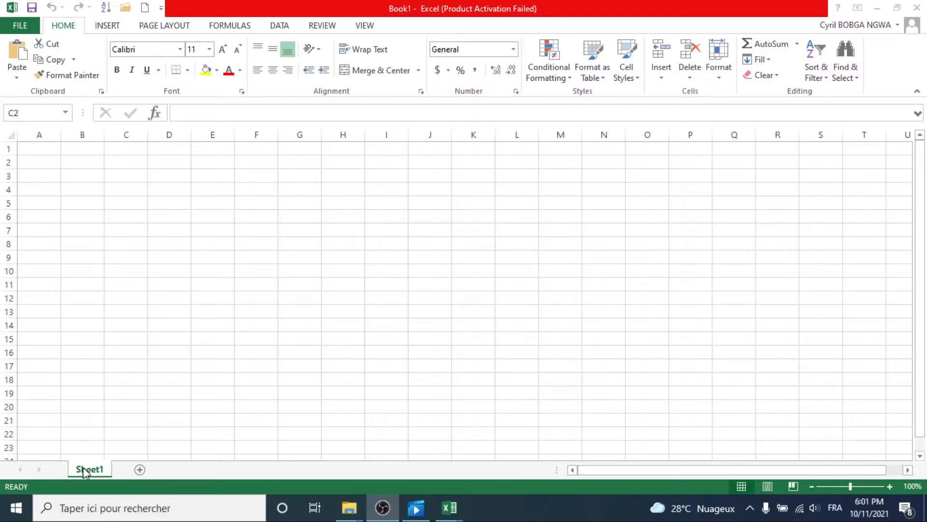
Add two new blank worksheets to the workbook after Sheet1
left_click(139, 469)
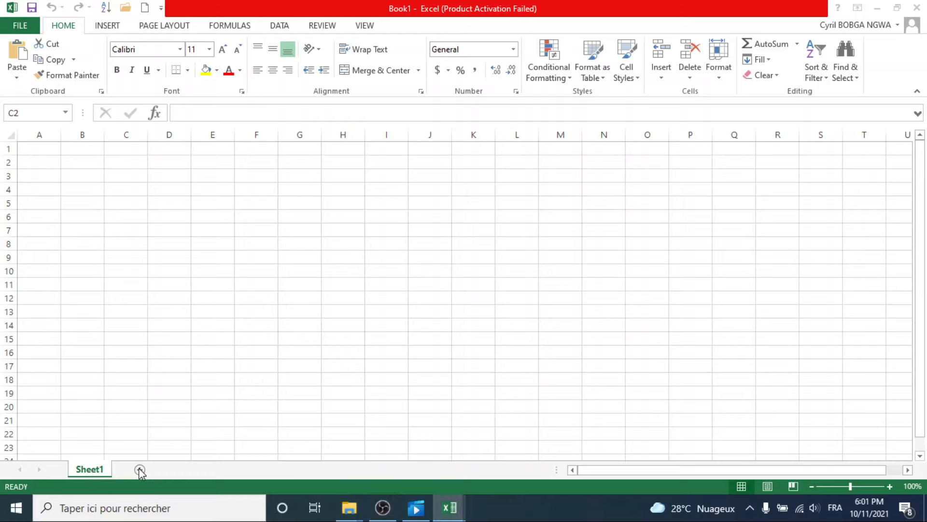
left_click(140, 469)
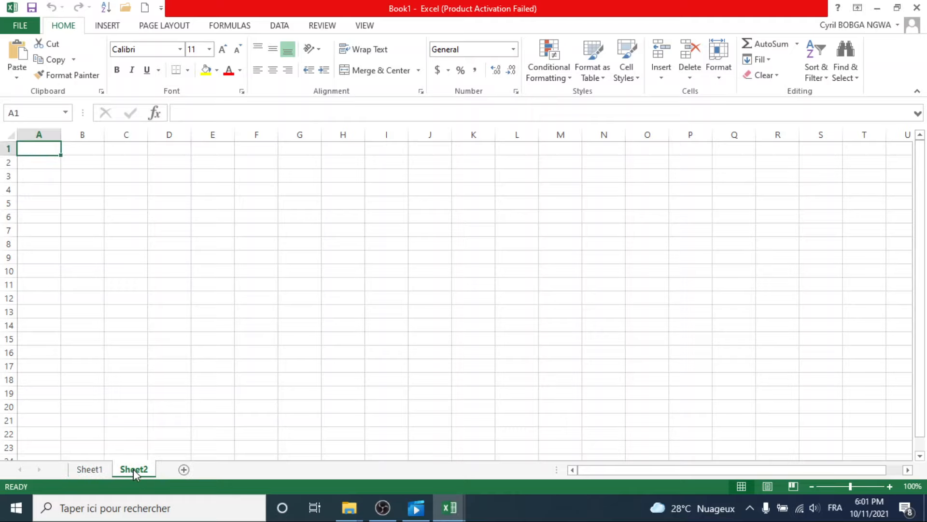
left_click(184, 469)
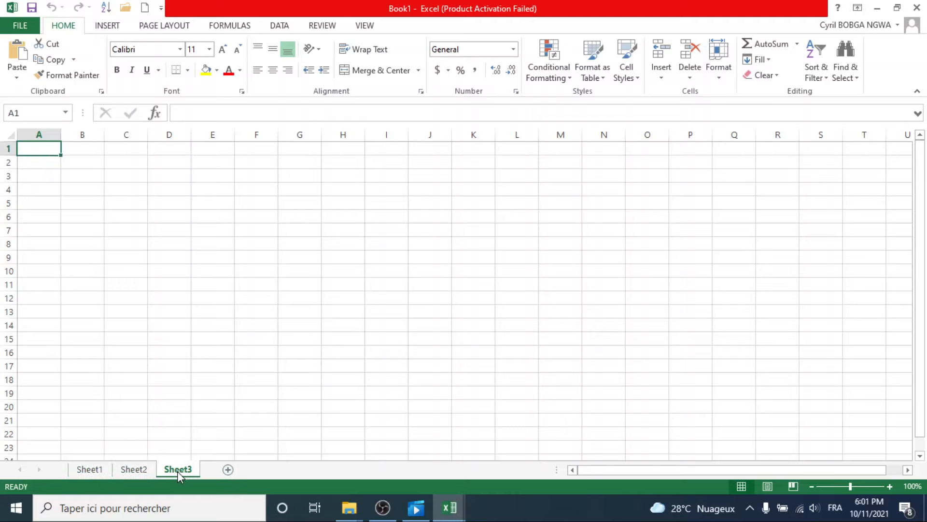
Switch between Sheet1, Sheet2 and Sheet3 to view them, return to Sheet1 and select cell B9
left_click(134, 469)
left_click(104, 469)
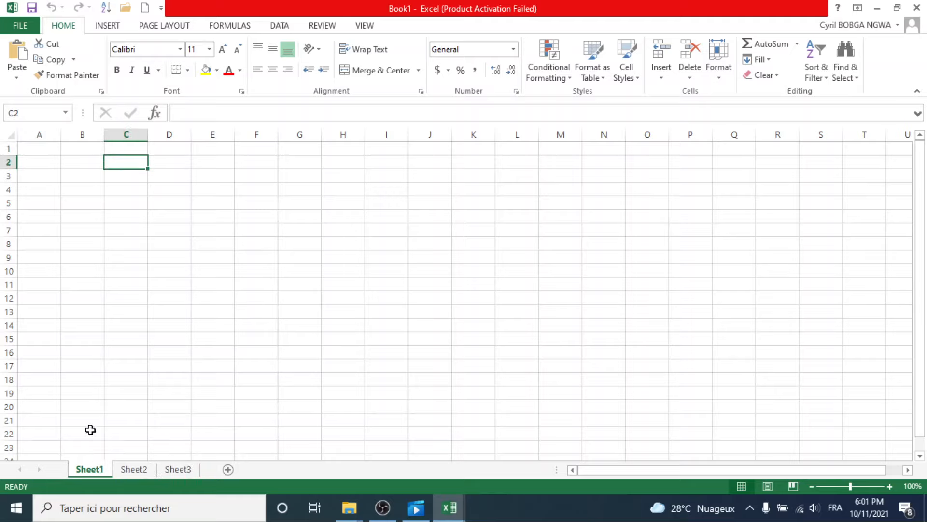
left_click(74, 177)
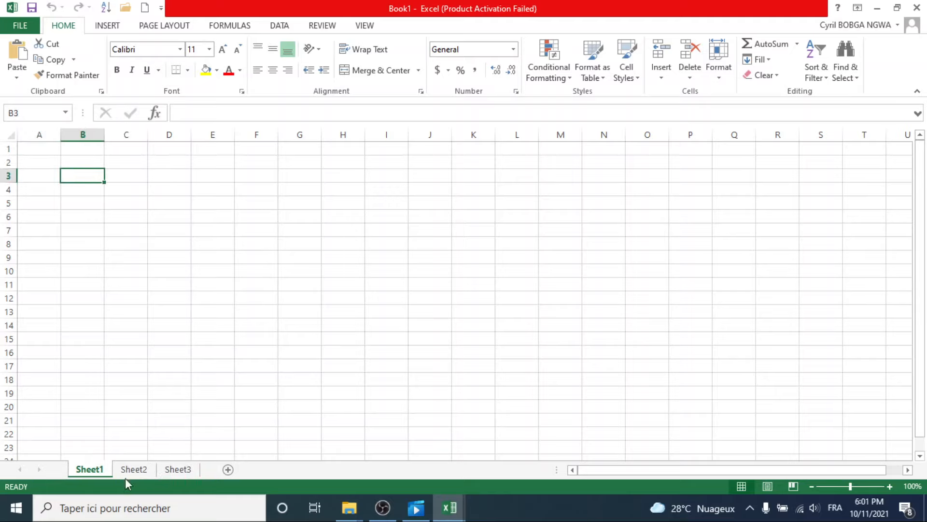
left_click(134, 469)
left_click(174, 469)
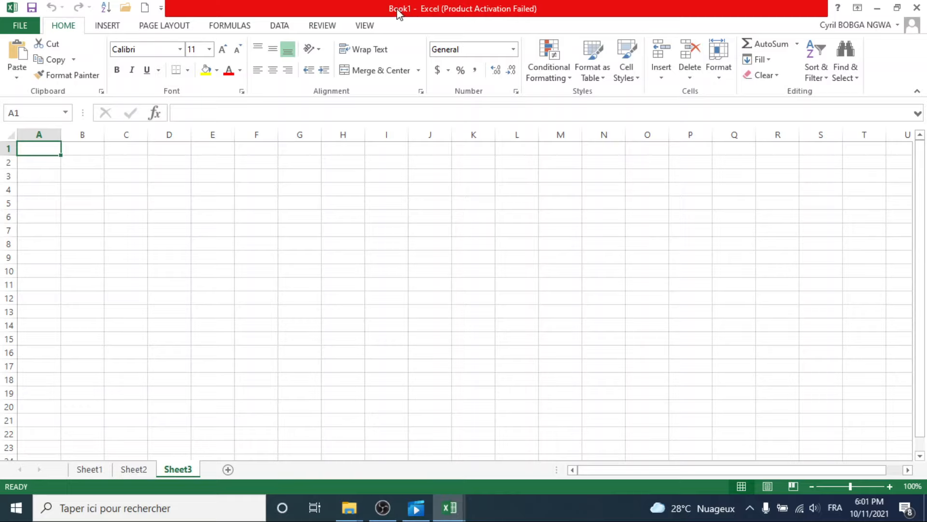
left_click(89, 469)
left_click(74, 245)
left_click(94, 286)
left_click(112, 298)
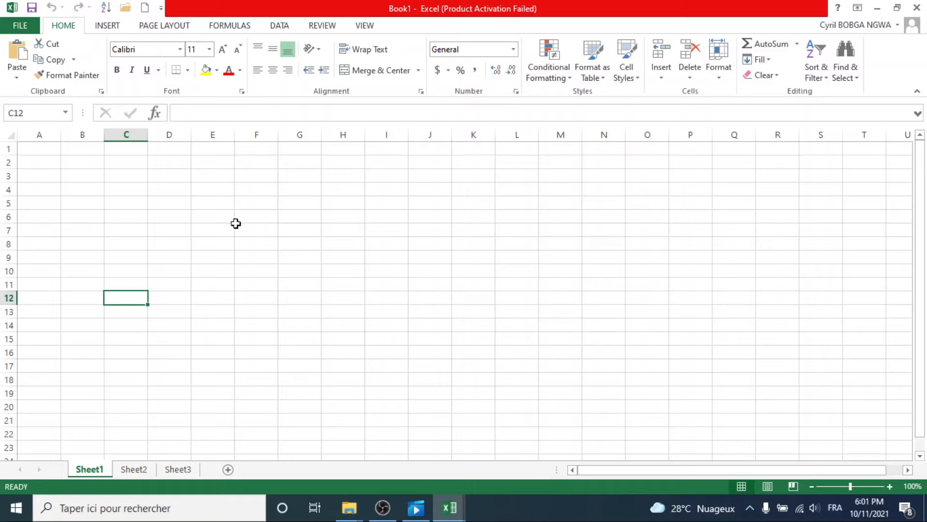
left_click(83, 253)
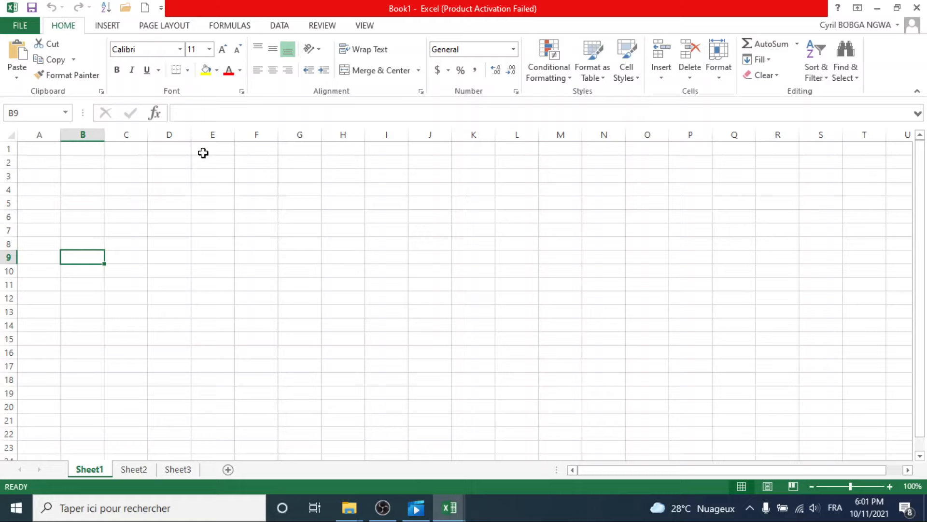
Add the Spelling command to the Quick Access Toolbar and remove Open and Save from it
left_click(161, 9)
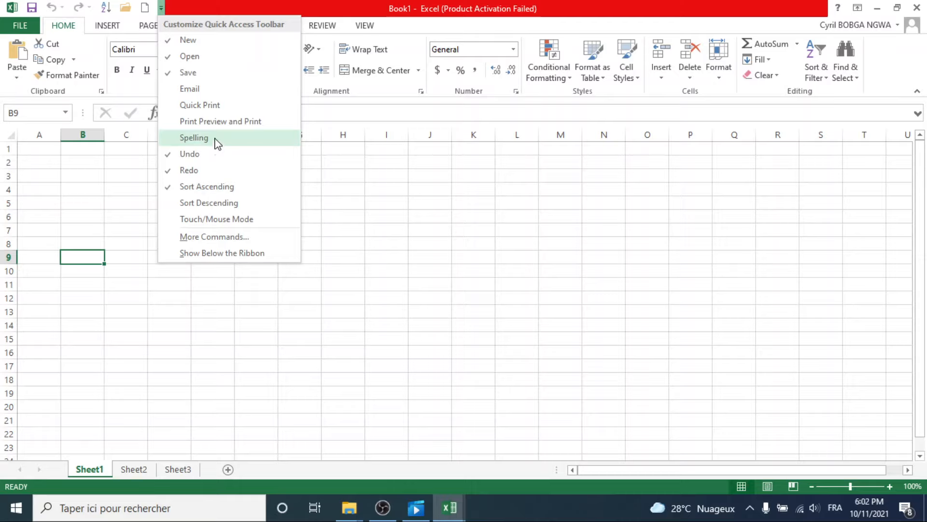
left_click(216, 141)
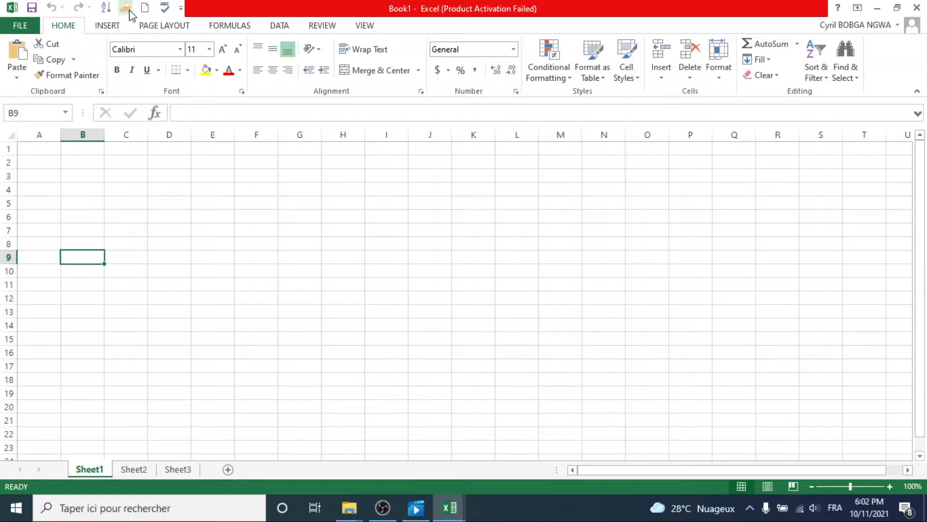
left_click(182, 8)
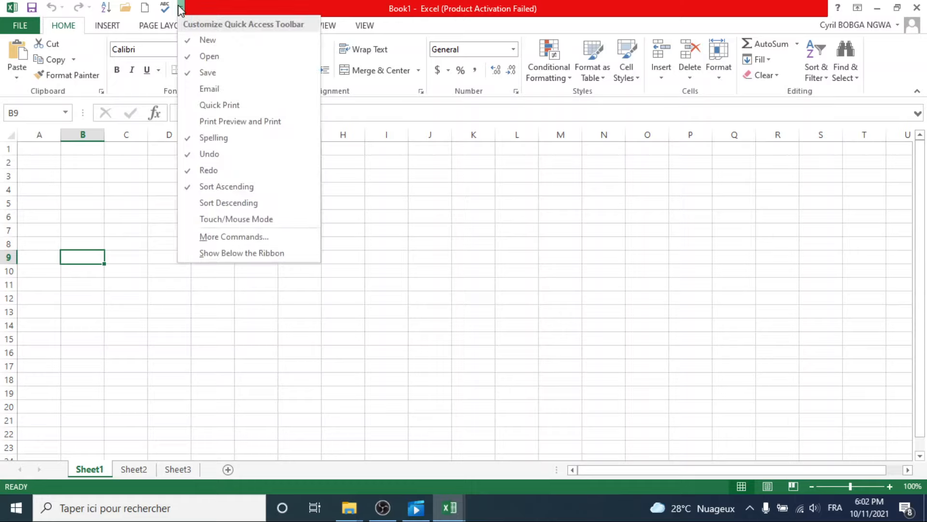
left_click(205, 56)
left_click(162, 8)
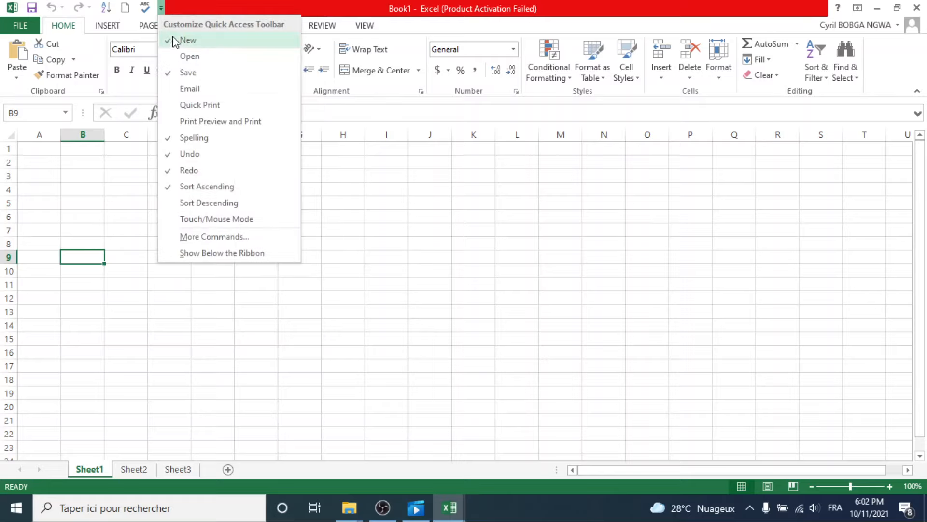
left_click(188, 73)
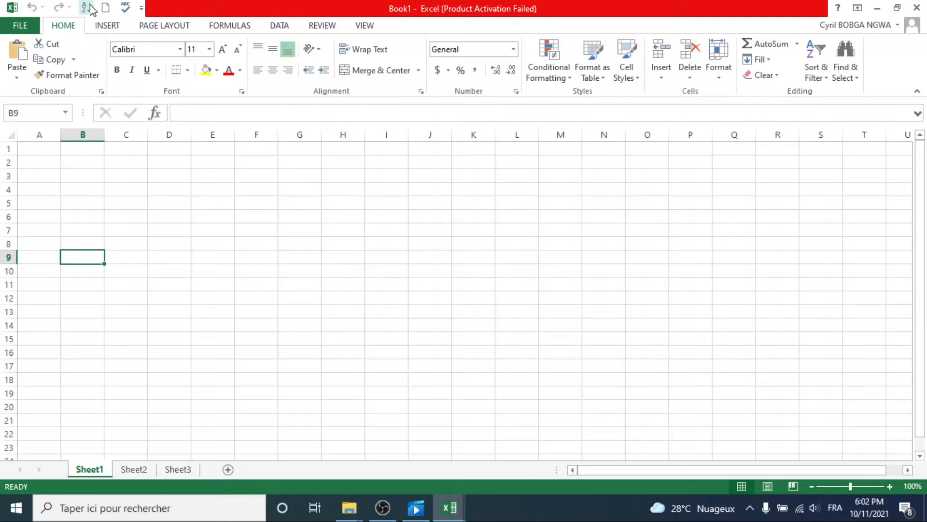
View the workbook's Info page and return to the worksheet
left_click(22, 26)
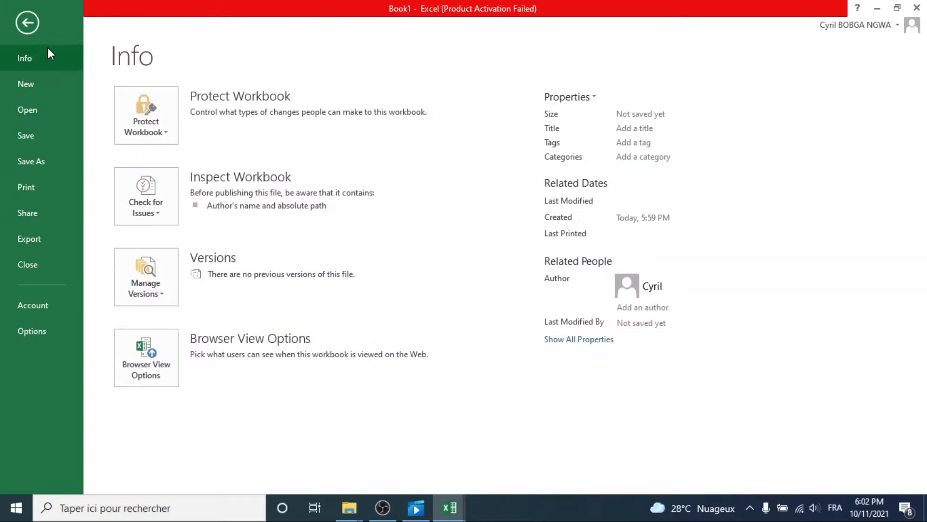
key("Escape")
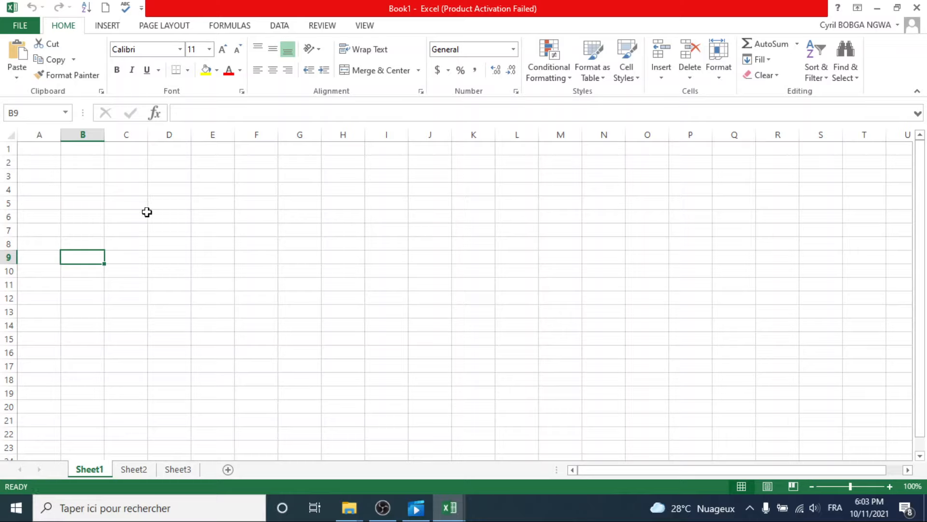
Enter the text "hfh" in cell C5 of Sheet1
left_click(120, 201)
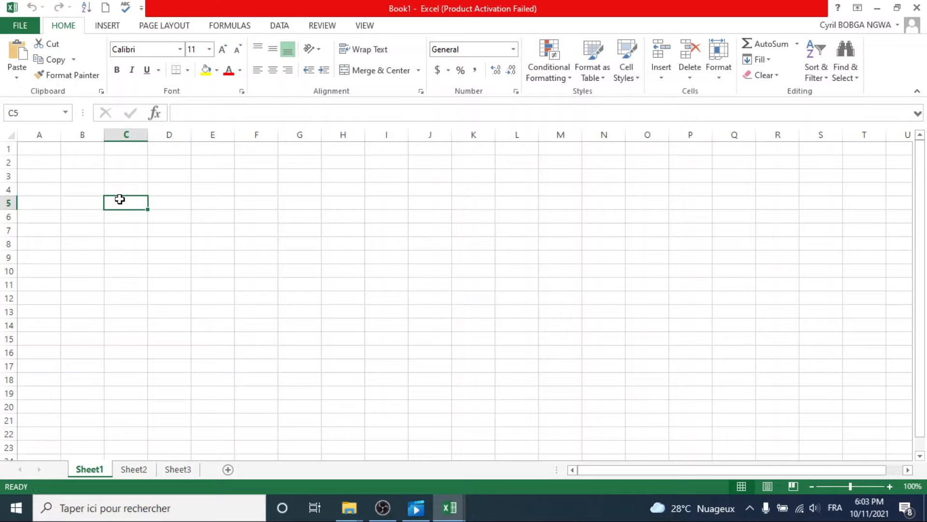
type("hfh")
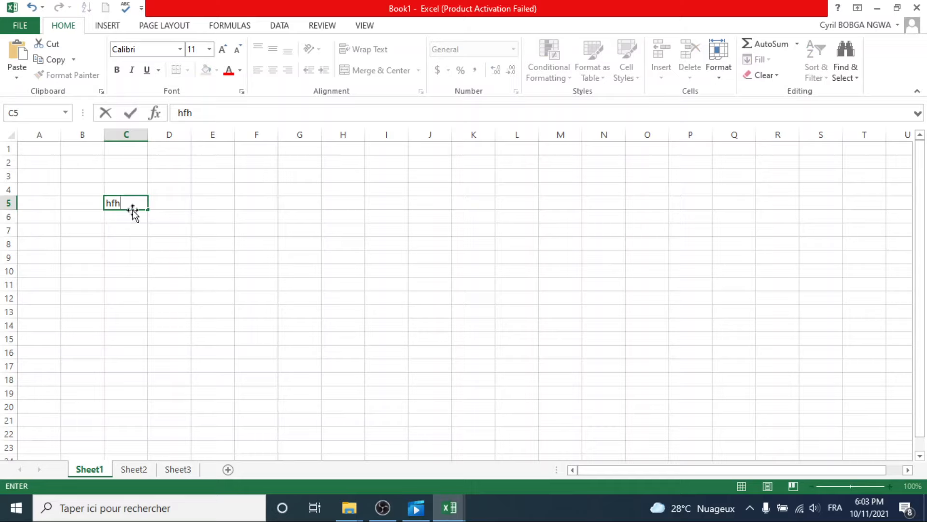
key("Return")
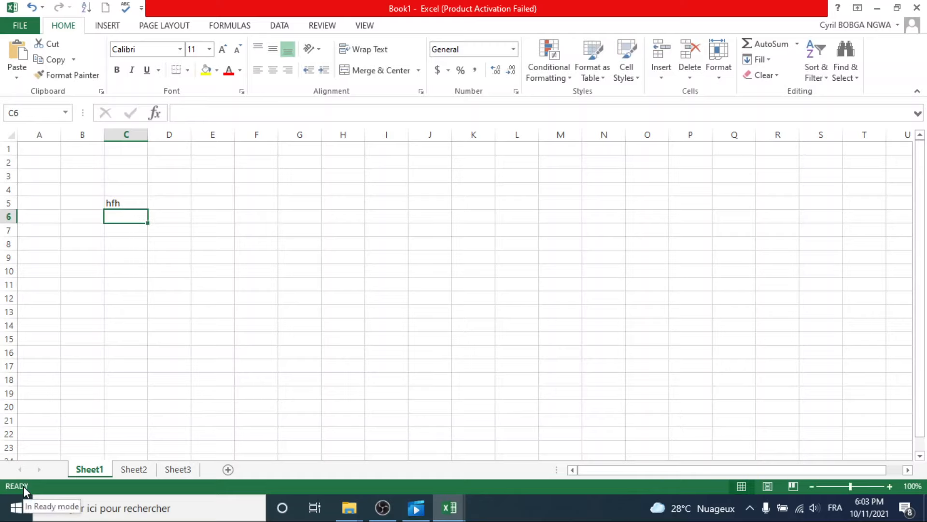
Select cell C5 and clear its contents
left_click(126, 202)
left_click(133, 228)
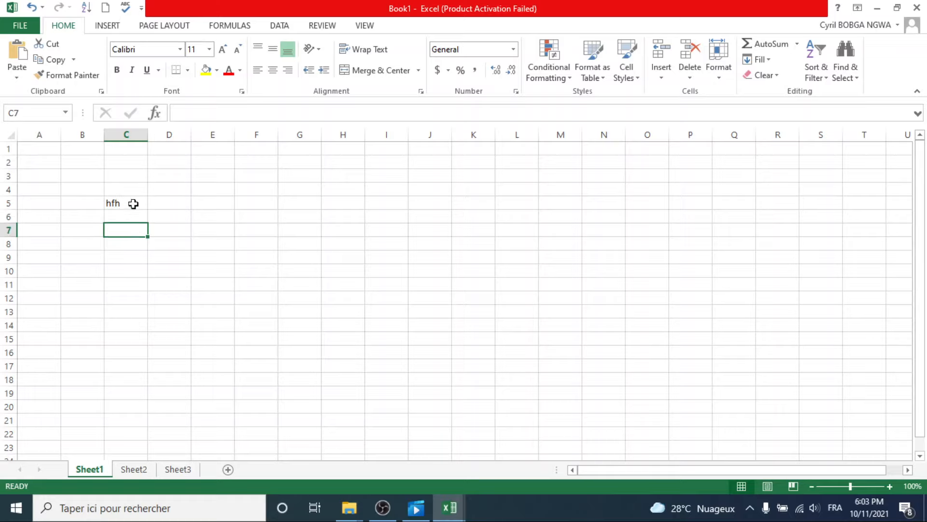
left_click(132, 203)
left_click(124, 219)
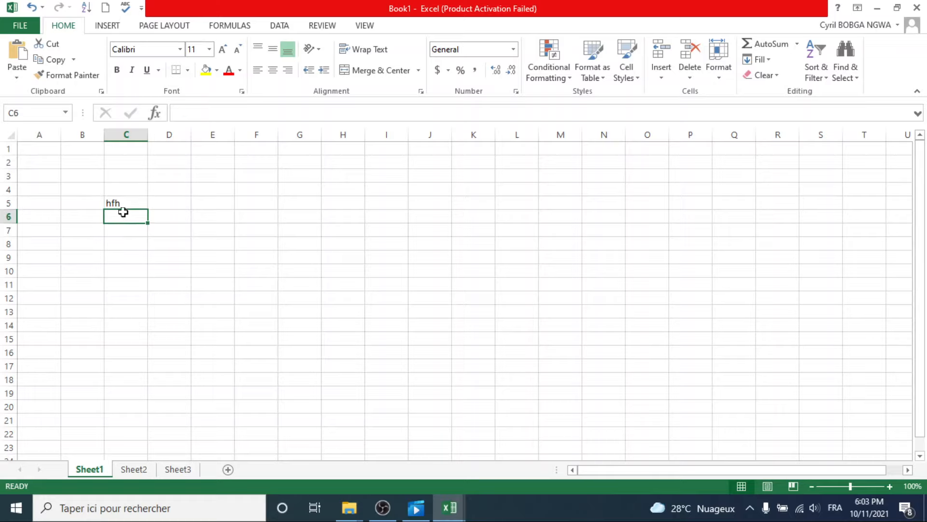
left_click(122, 206)
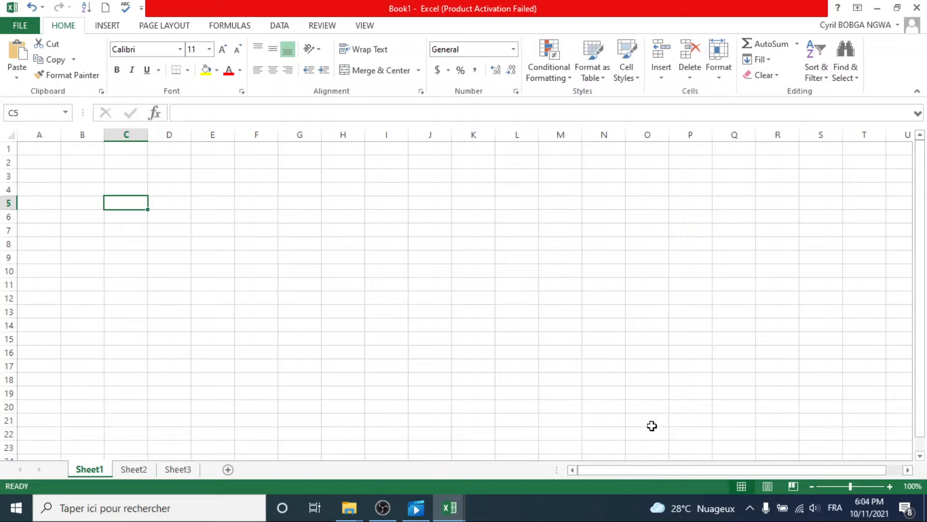
Display Sheet1 in Page Layout view, followed by Page Break Preview
left_click(772, 488)
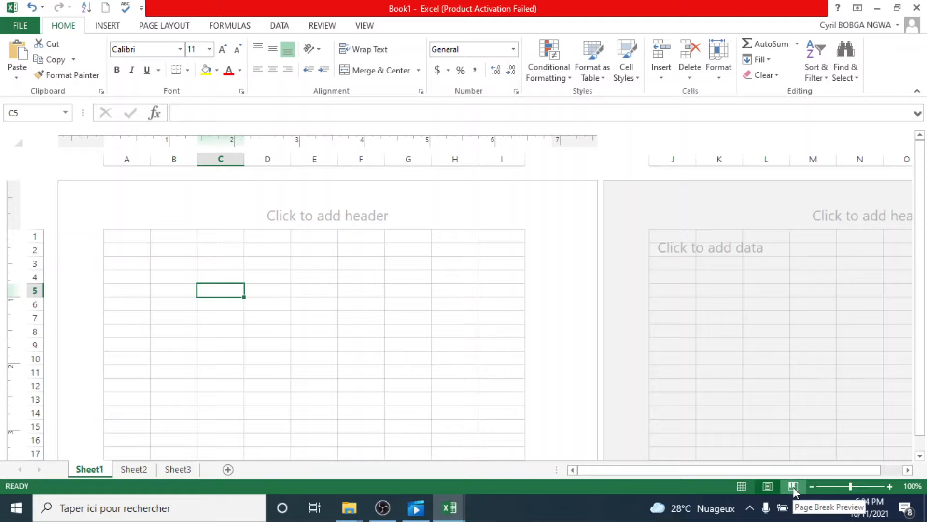
left_click(793, 486)
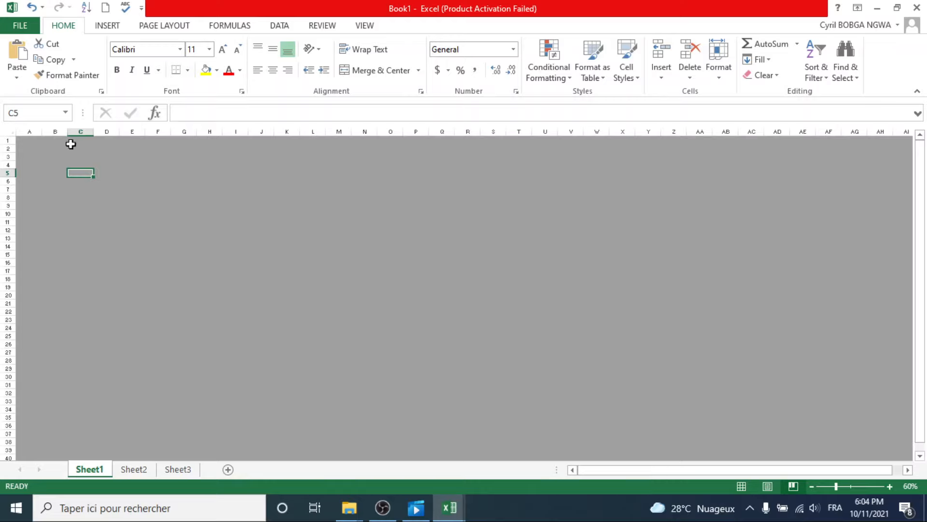
Select cell ranges A10:G14 and E14:K23 in Page Break Preview, select C11 and return to Normal view
left_click(55, 142)
left_click_drag(64, 143, 65, 165)
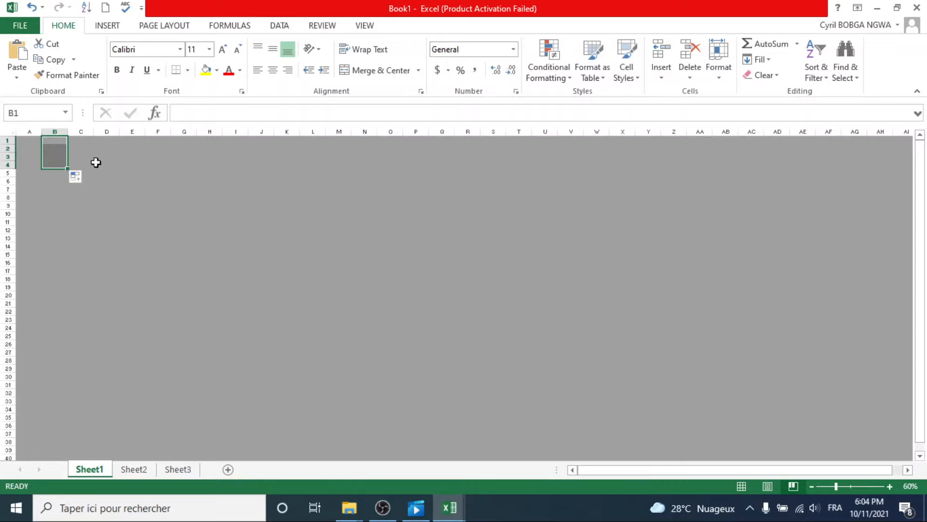
left_click(40, 212)
left_click_drag(41, 212, 193, 247)
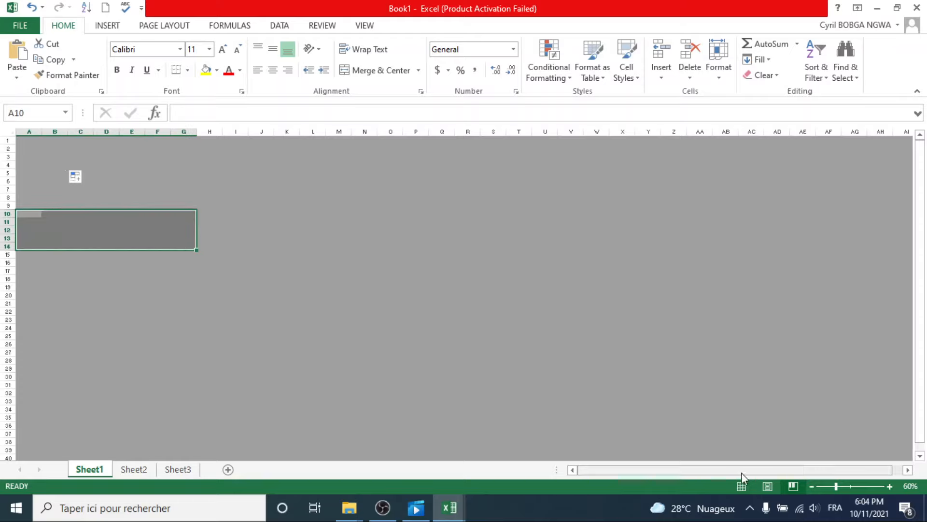
left_click_drag(274, 315, 139, 247)
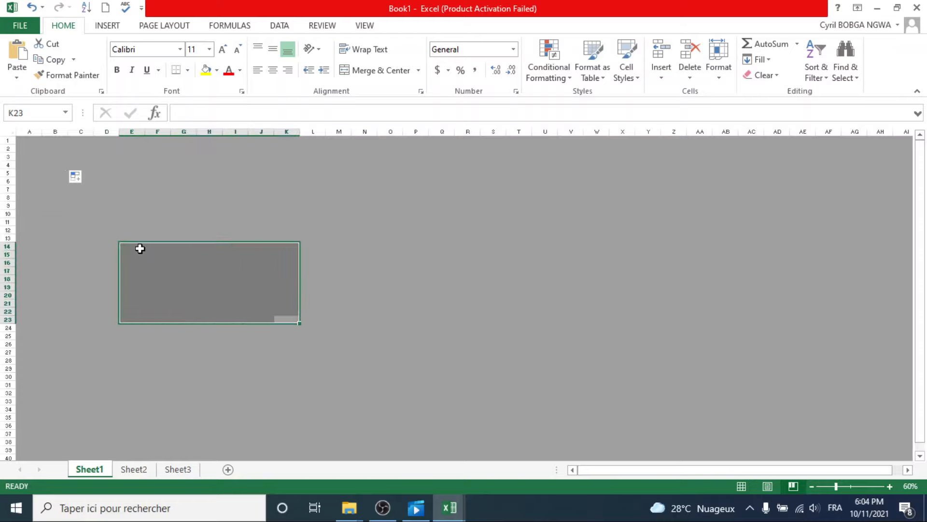
left_click(138, 246)
left_click(80, 221)
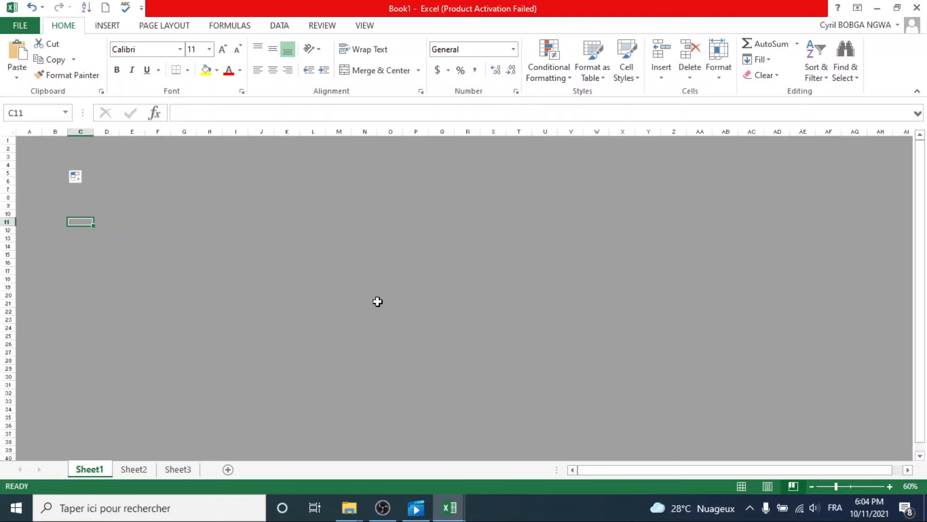
left_click(741, 485)
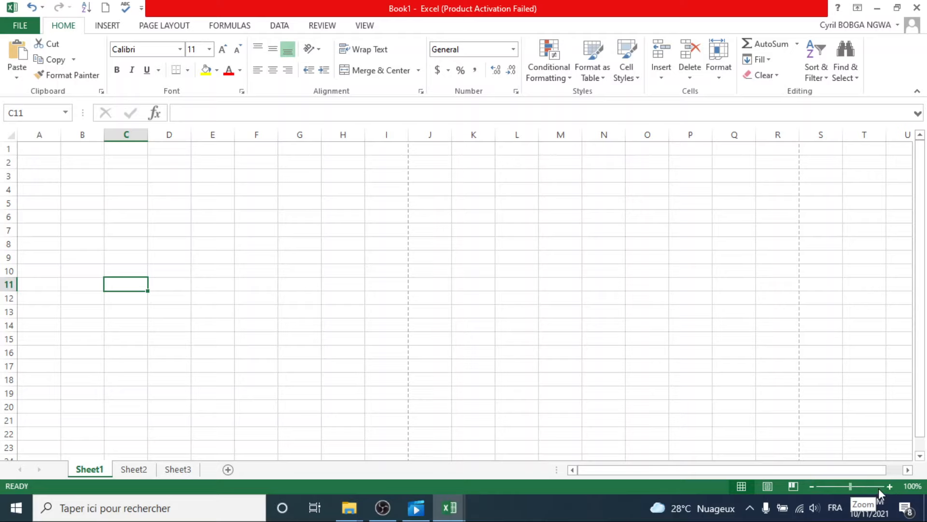
Zoom the worksheet in to 150%
left_click(890, 486)
left_click(891, 486)
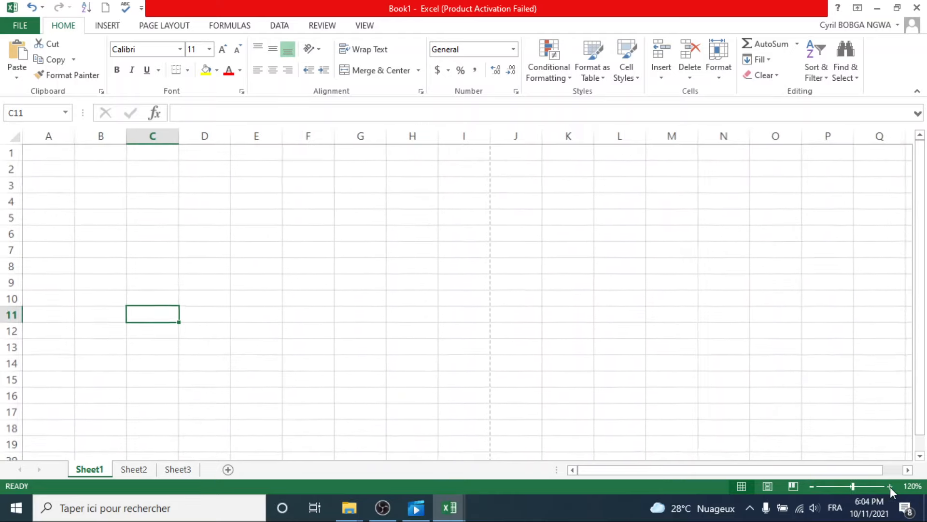
left_click(890, 486)
left_click(891, 486)
left_click(890, 485)
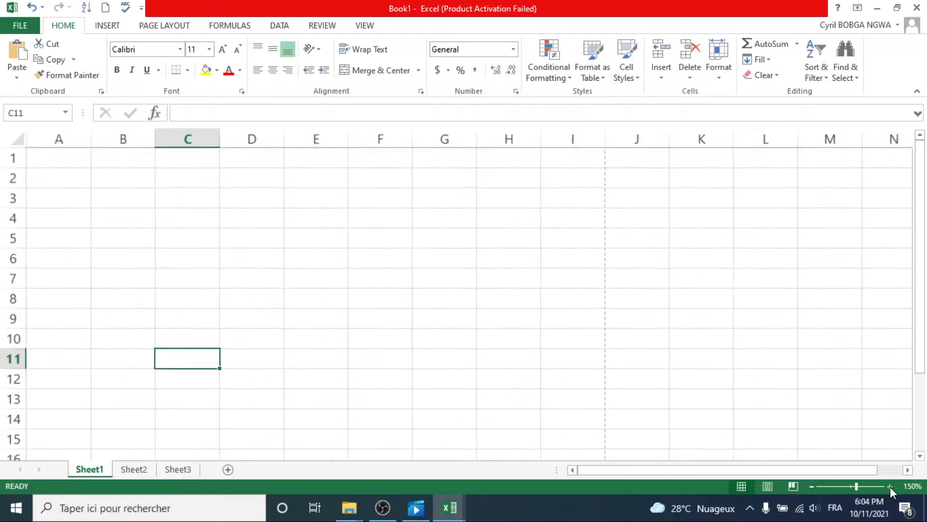
Zoom the worksheet out to 80%, and bring it back to 100%
left_click(813, 486)
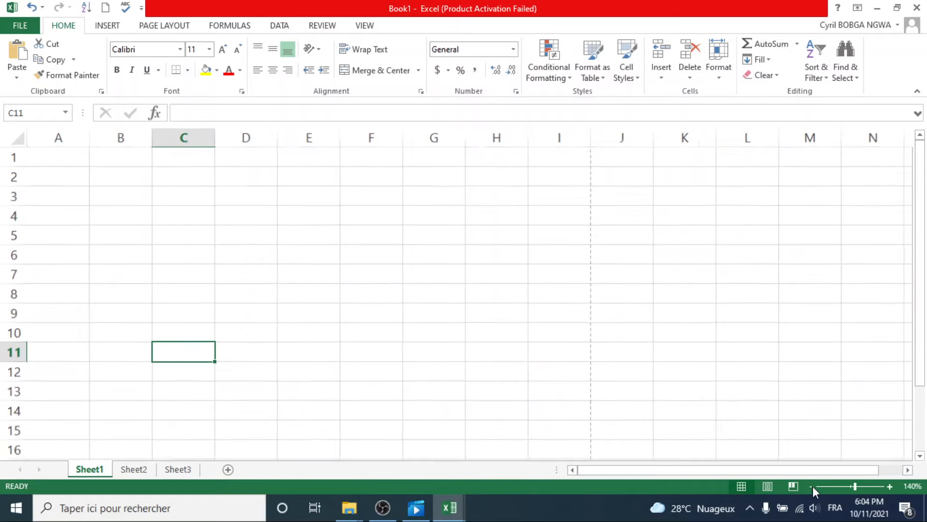
left_click(813, 485)
left_click(813, 486)
left_click(813, 486)
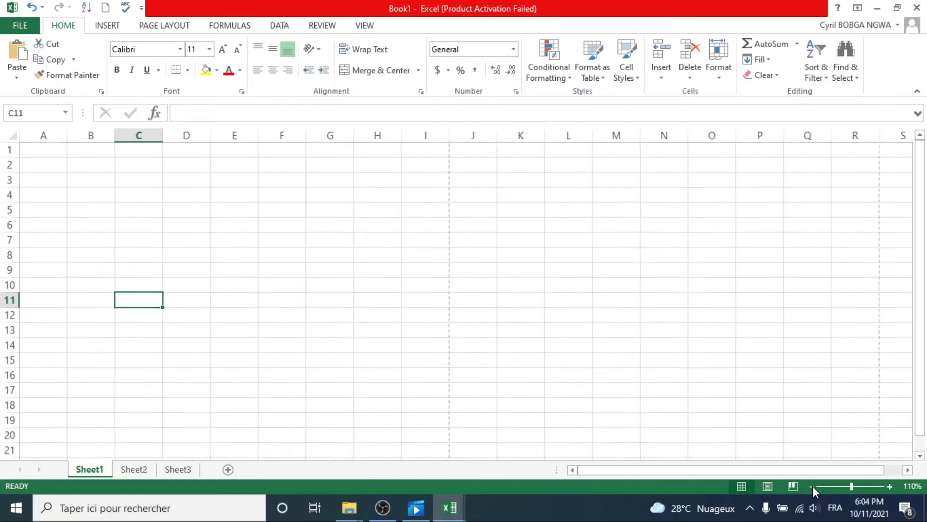
left_click(813, 486)
left_click(813, 486)
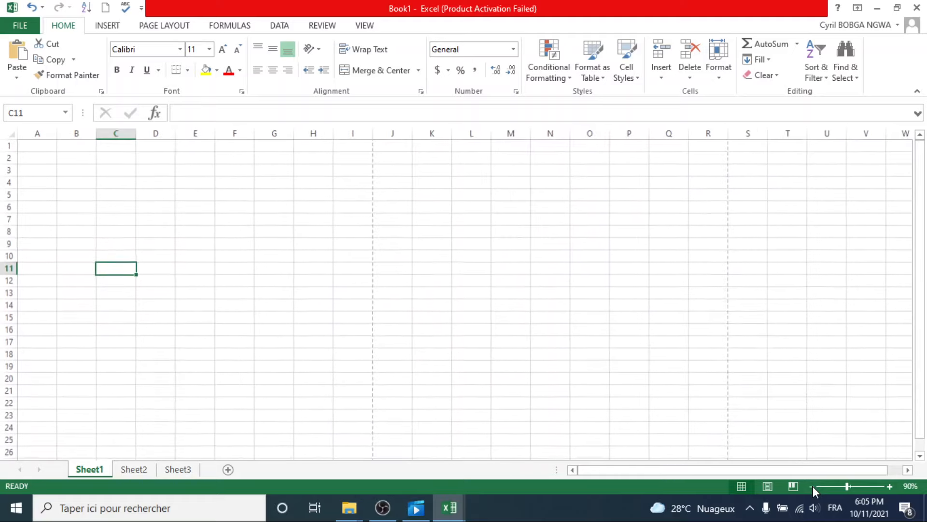
left_click(813, 486)
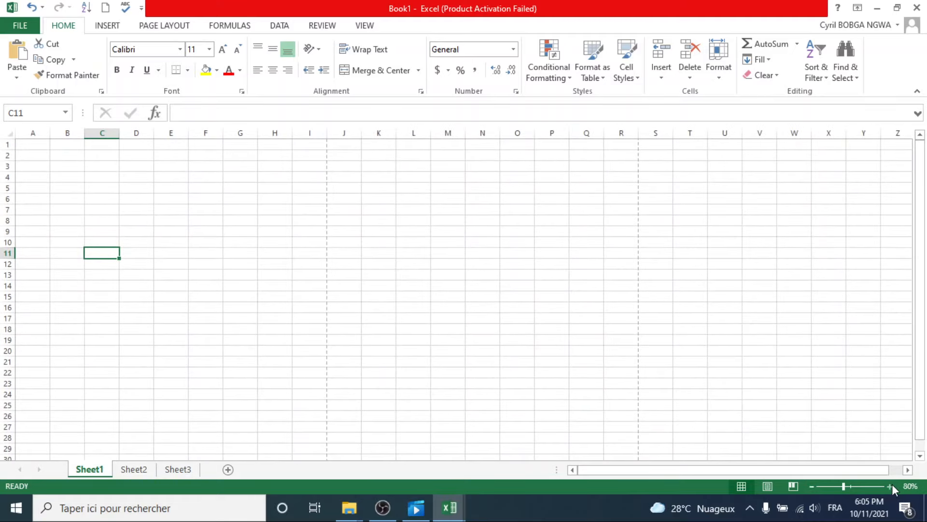
left_click(891, 485)
left_click(891, 485)
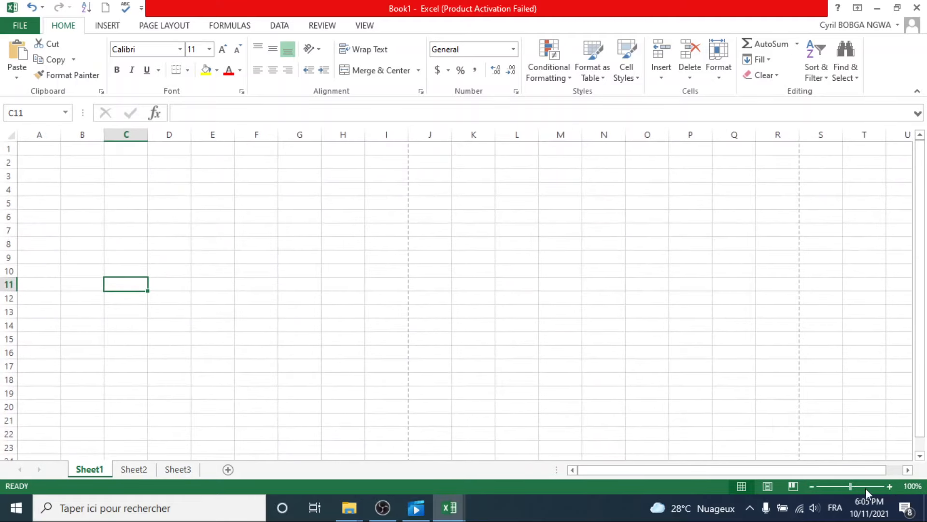
Zoom the worksheet out to 90% and select the entire columns A through H one at a time
left_click(812, 487)
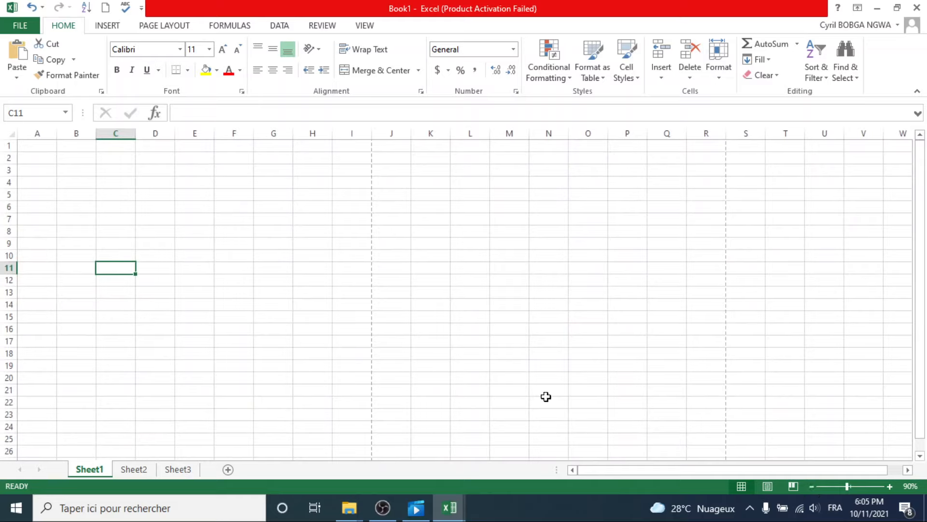
left_click(234, 268)
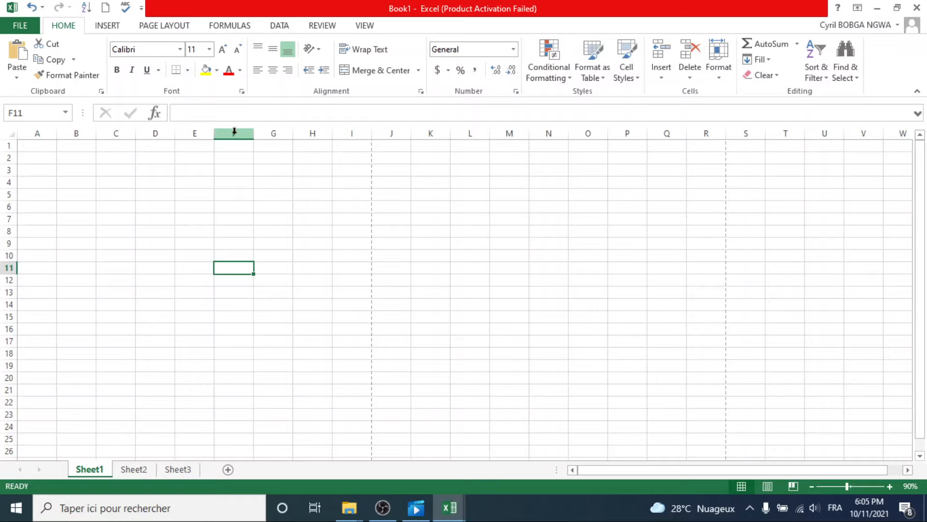
left_click(39, 133)
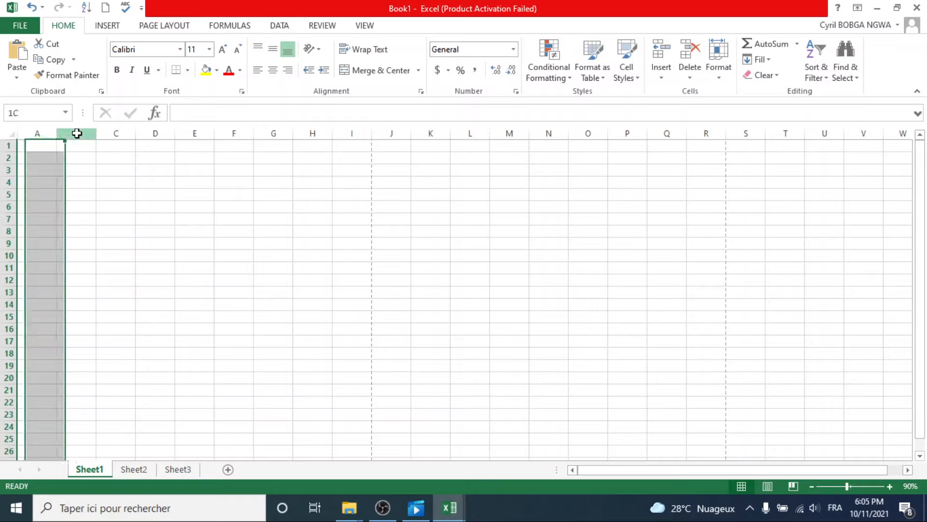
left_click(76, 133)
left_click(108, 131)
left_click(154, 132)
left_click(198, 132)
left_click(236, 131)
left_click(278, 132)
left_click(309, 133)
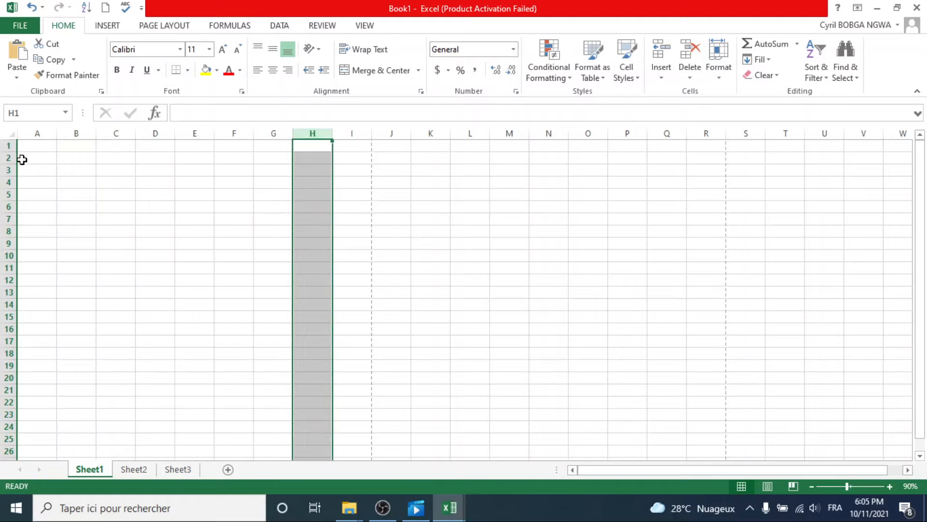
Select the entire rows 1, 2, 3, 6 and 7 one at a time
left_click(7, 146)
left_click(7, 157)
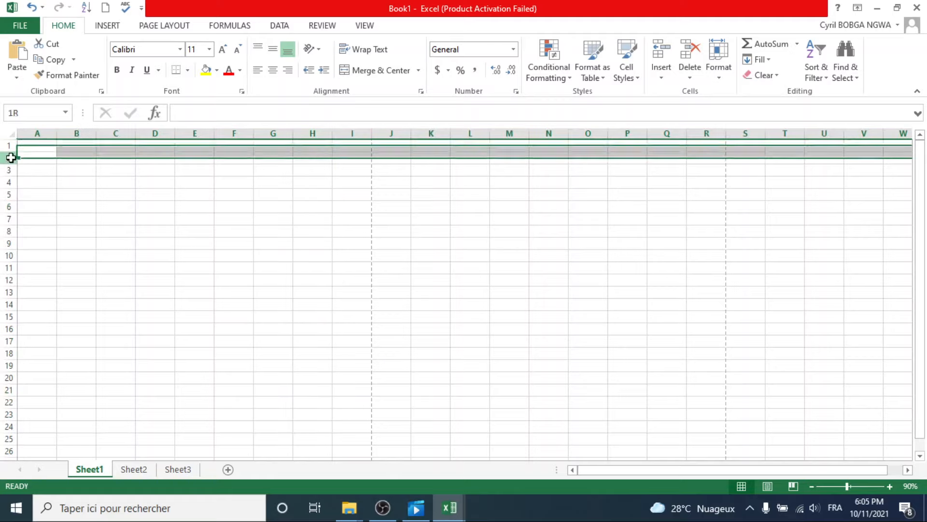
left_click(7, 170)
left_click(8, 207)
left_click(7, 219)
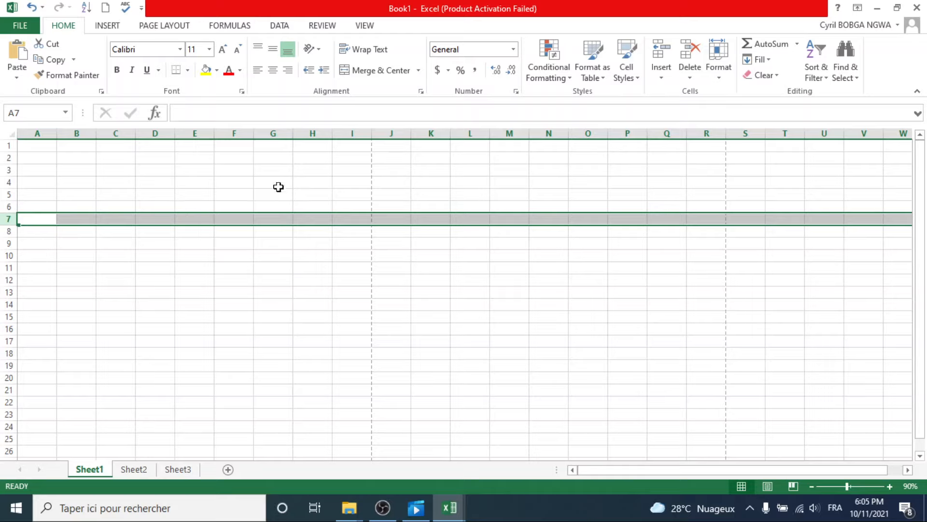
Select the individual cells G5, F5, D3 and G3, followed by the whole of column G and row 8
left_click(265, 194)
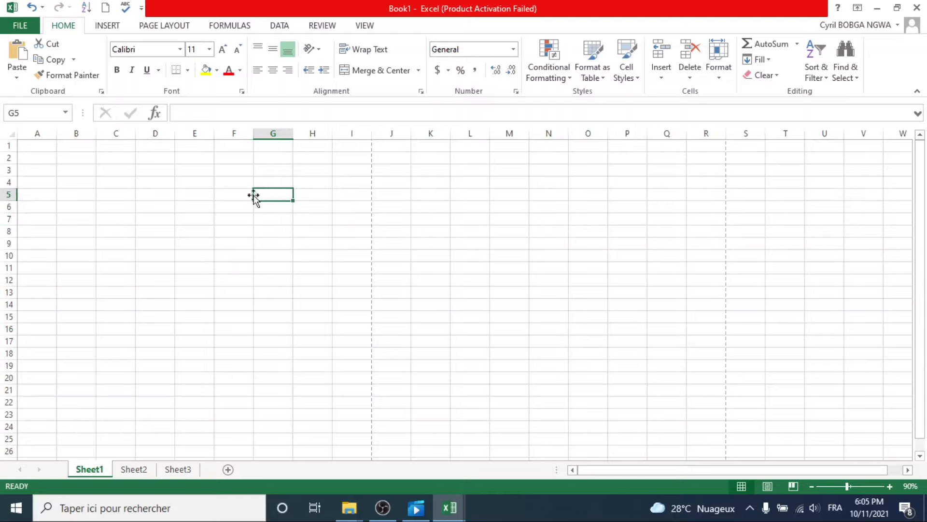
left_click(220, 194)
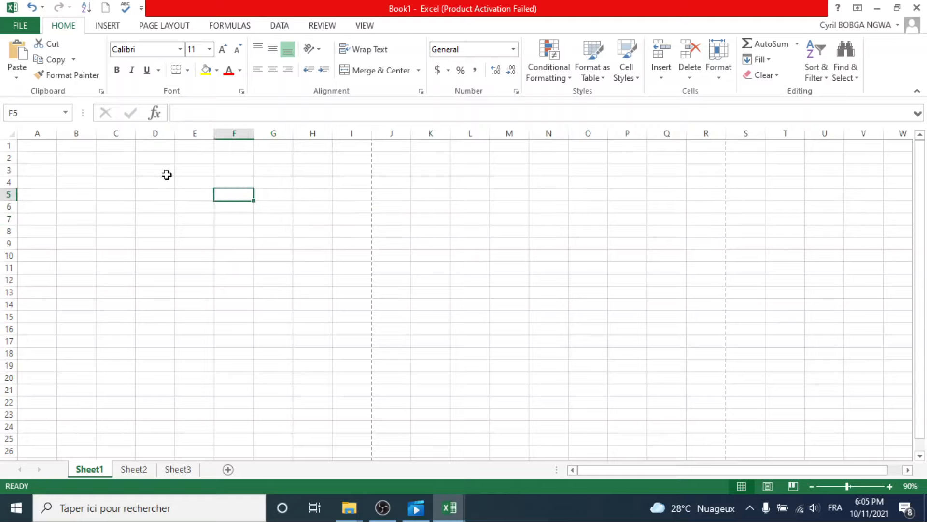
left_click(149, 168)
left_click(259, 170)
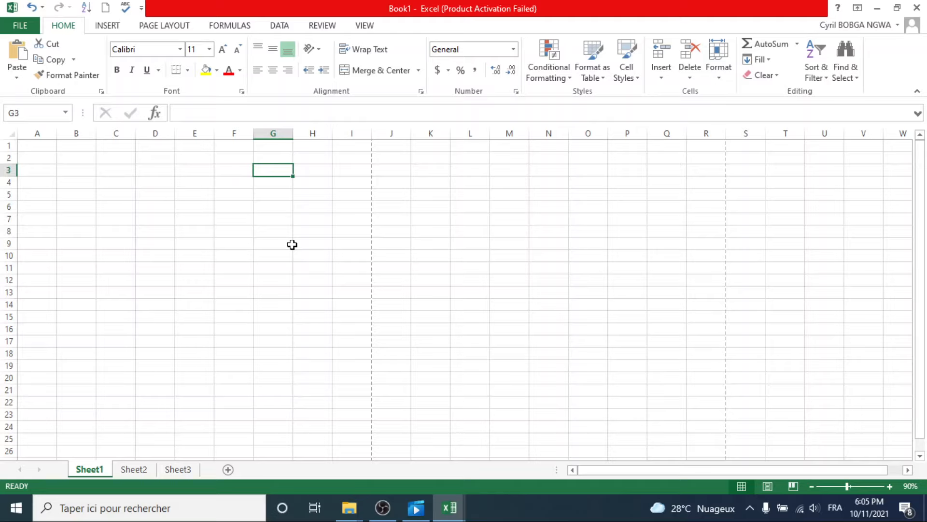
left_click(281, 128)
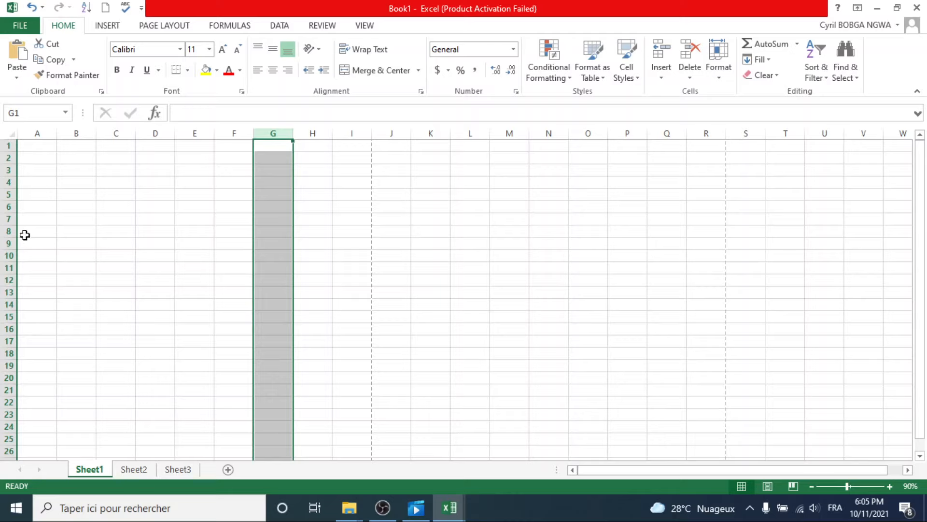
left_click(8, 230)
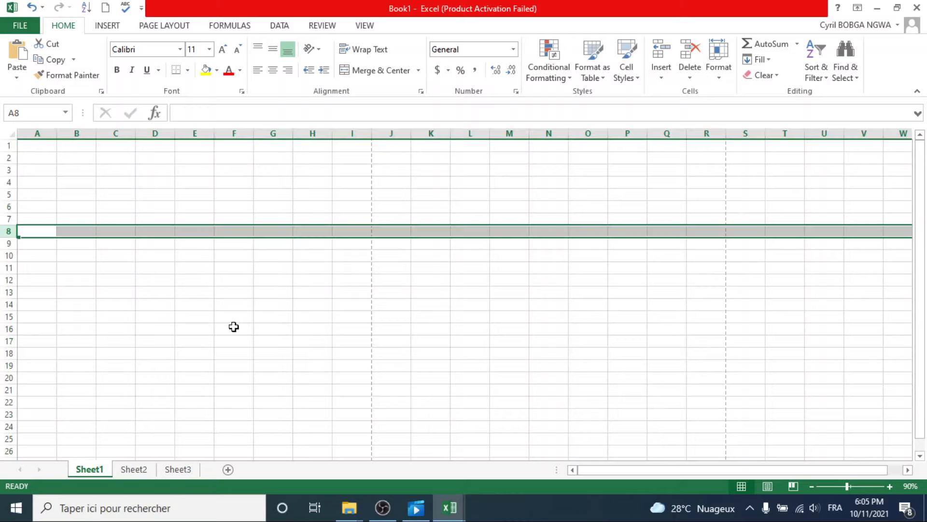
Fill column G and row 10 with yellow, and select G10, the cell where they intersect
left_click(274, 134)
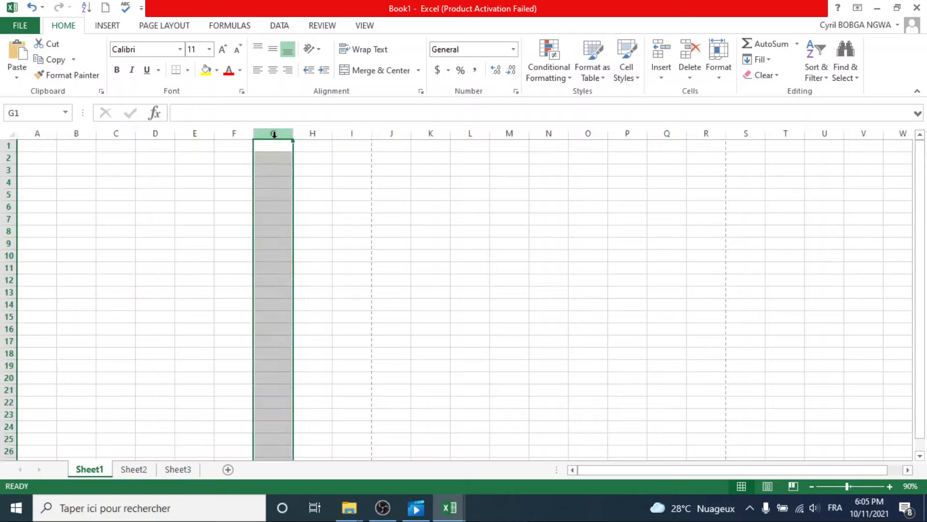
left_click(207, 73)
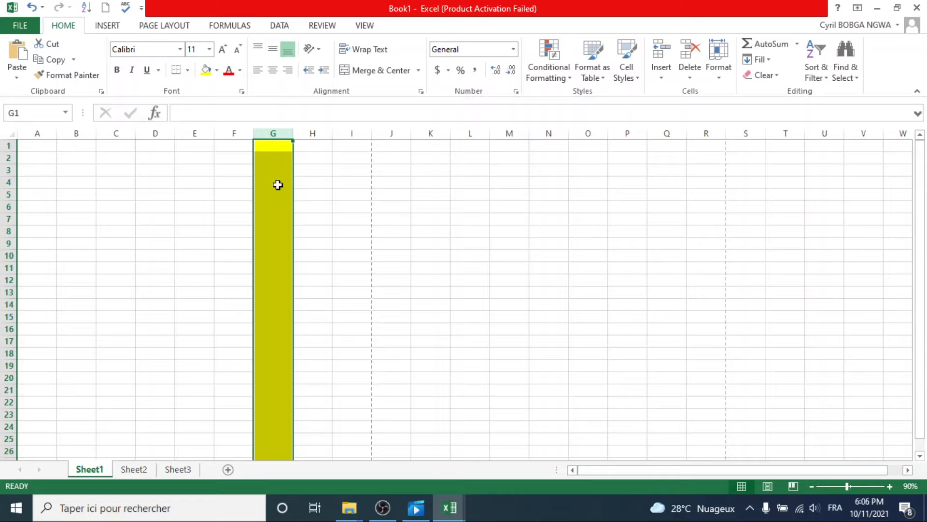
left_click(8, 256)
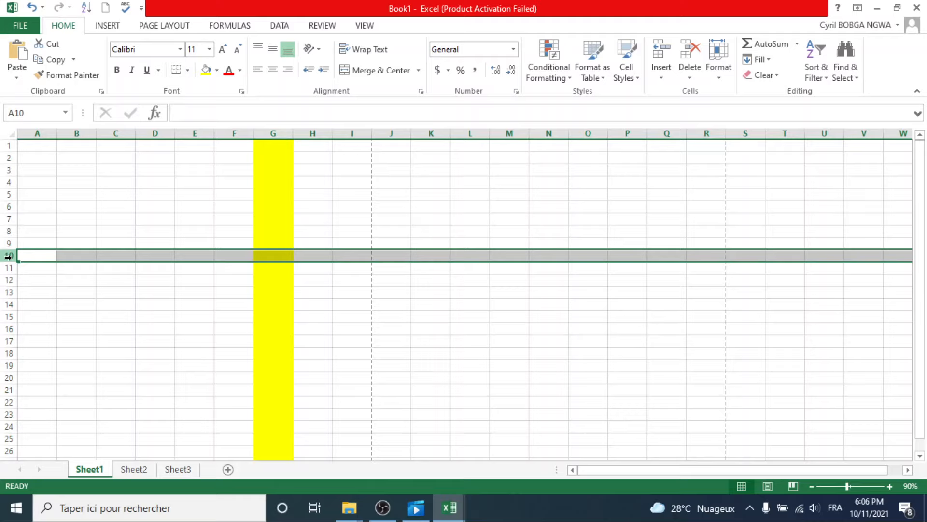
left_click(205, 70)
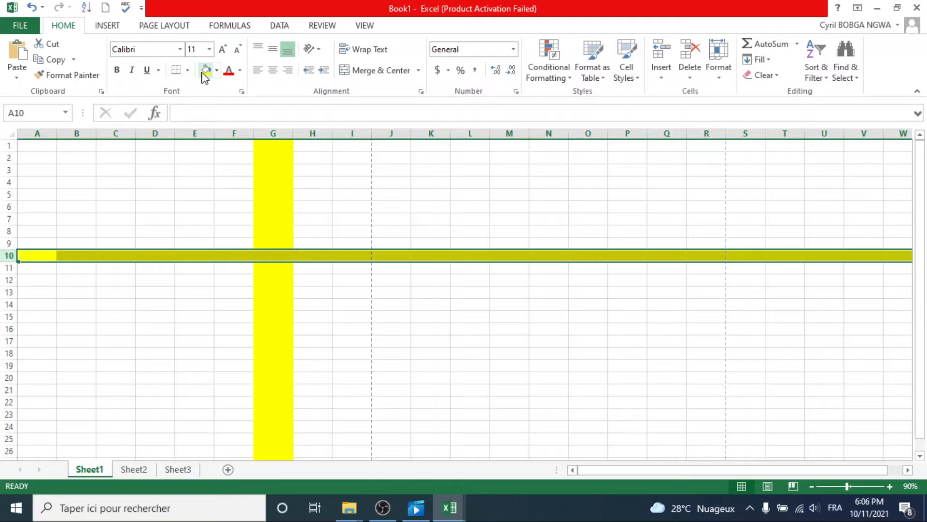
left_click(277, 289)
left_click(276, 256)
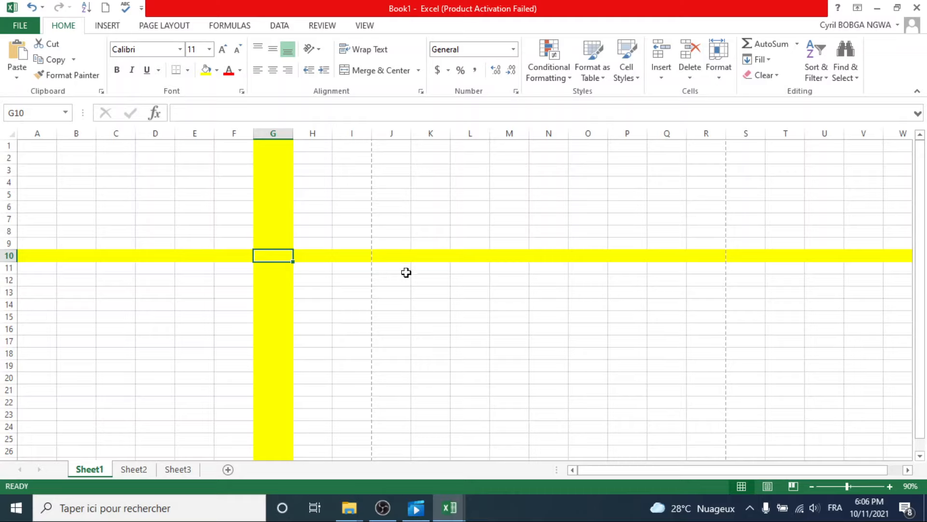
Select the range K12:Q12 and name it Students
left_click_drag(428, 279, 669, 280)
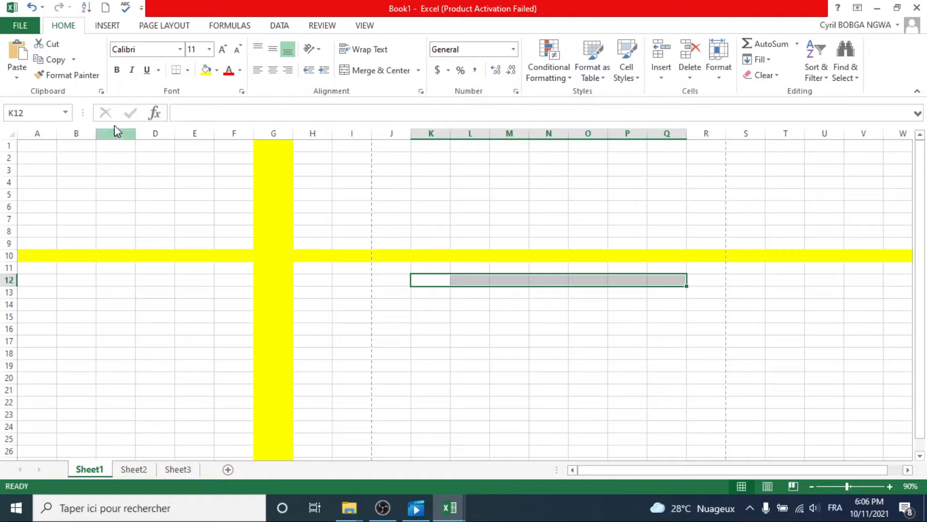
left_click_drag(425, 276, 656, 279)
left_click(34, 115)
type("Students")
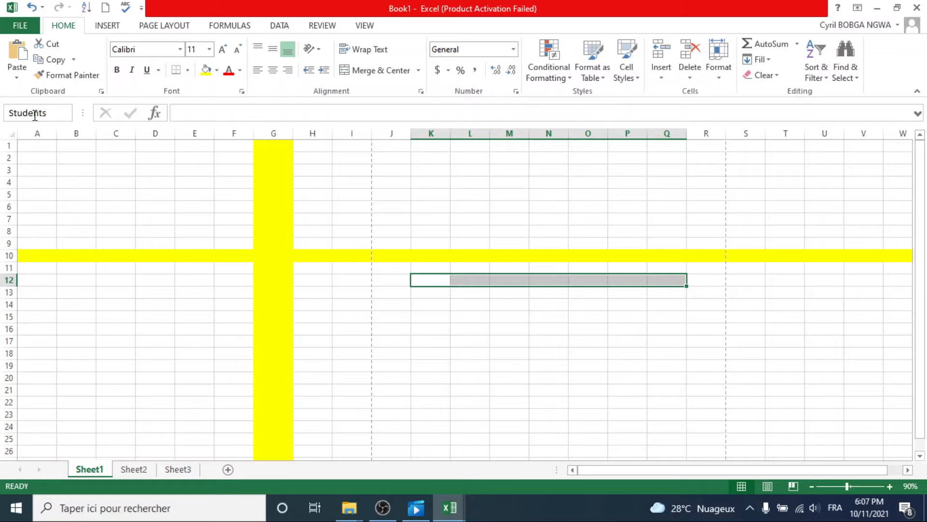
key("Return")
Select cell D20, jump to the named range Students, and deselect it by choosing cell K15
left_click(145, 377)
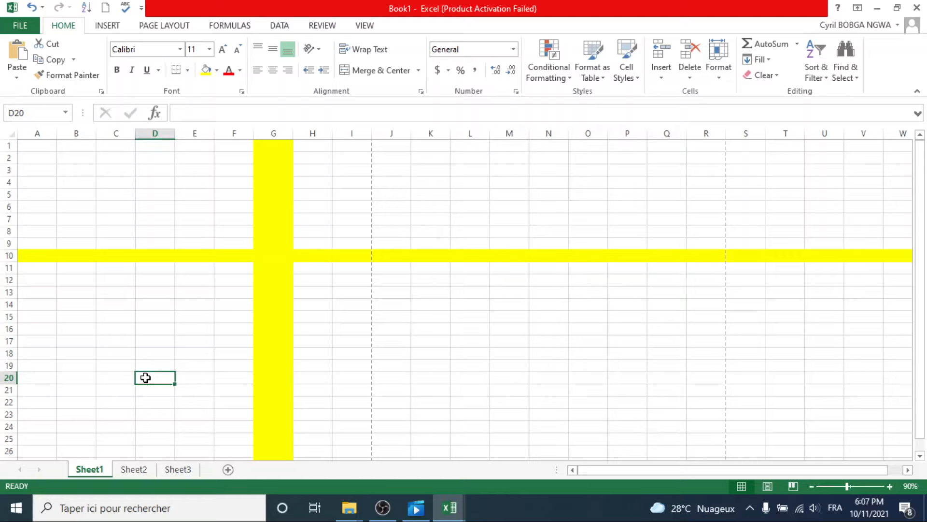
left_click(68, 114)
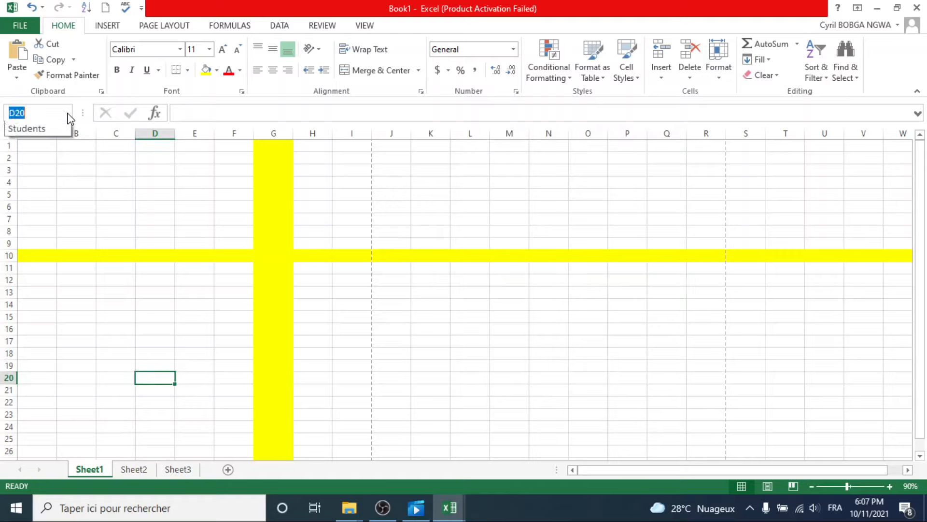
left_click(40, 132)
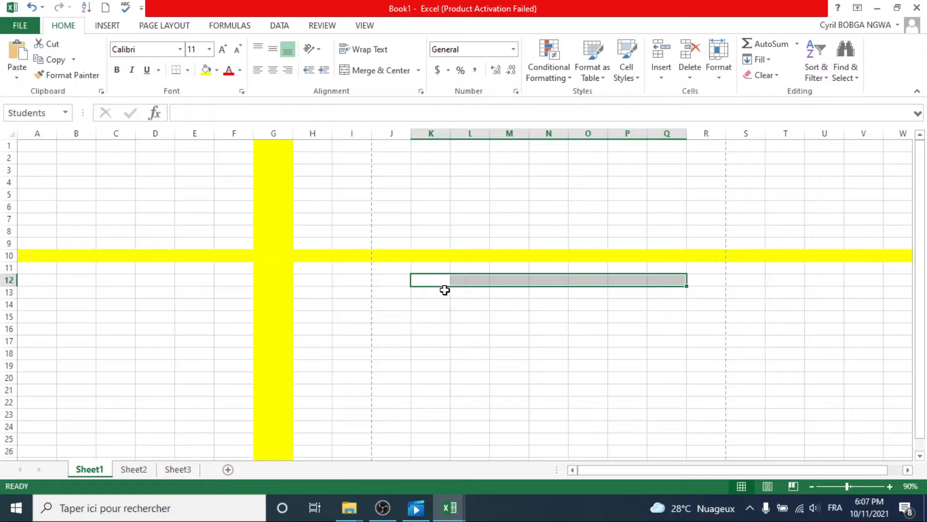
left_click(432, 316)
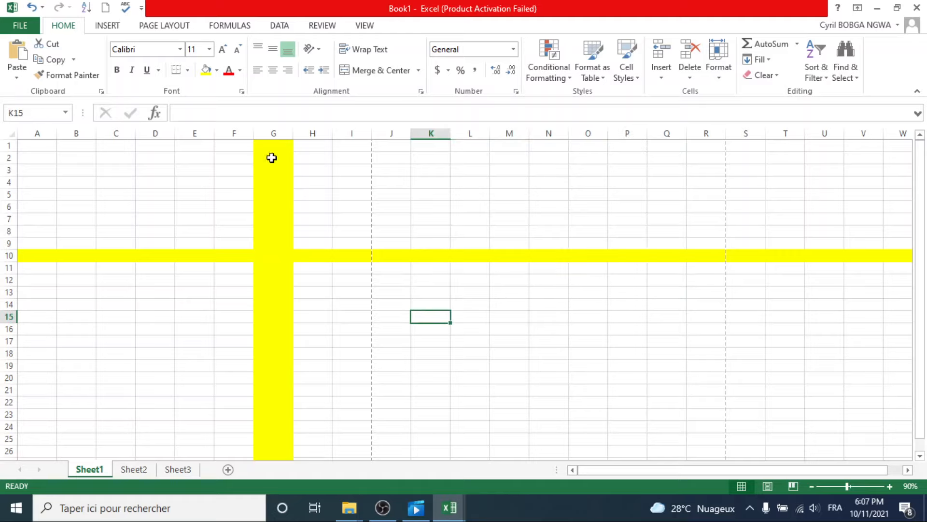
Remove the yellow fill from column G and row 10, and select cell F5
left_click(274, 134)
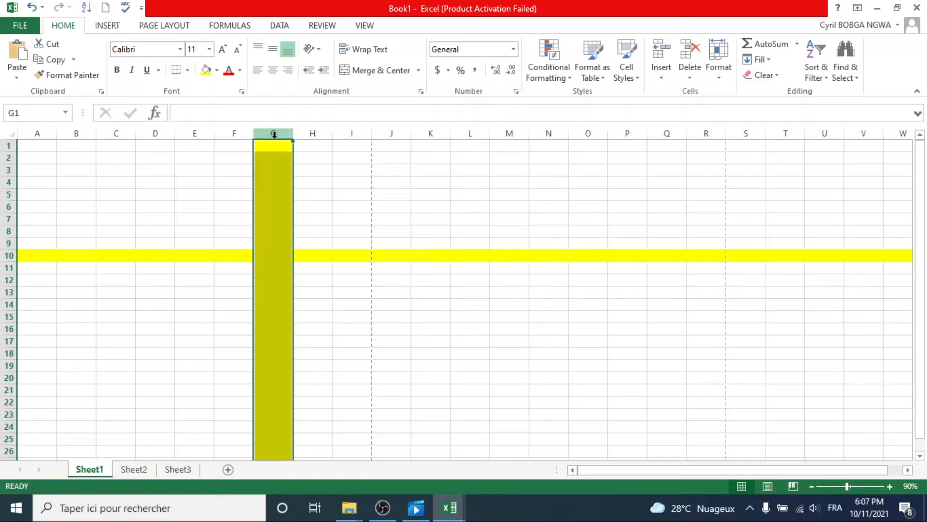
left_click(217, 73)
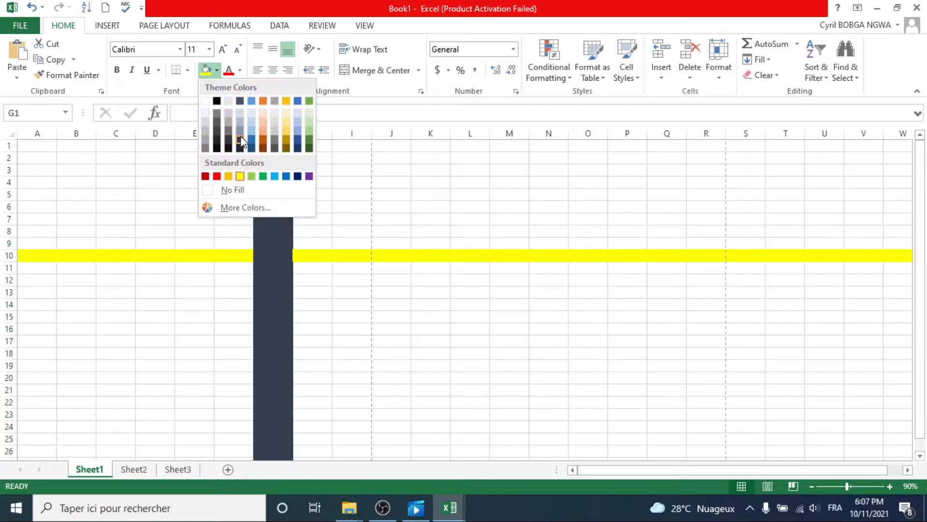
left_click(266, 192)
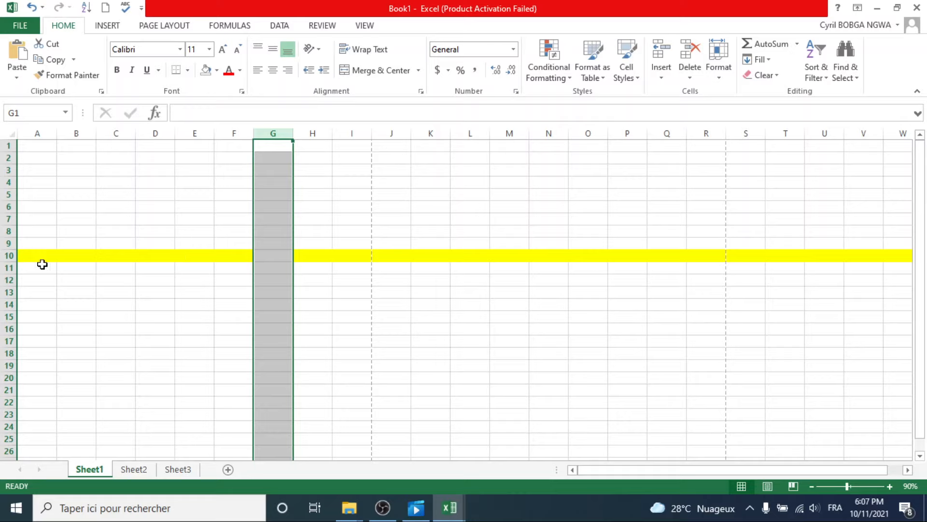
left_click(9, 256)
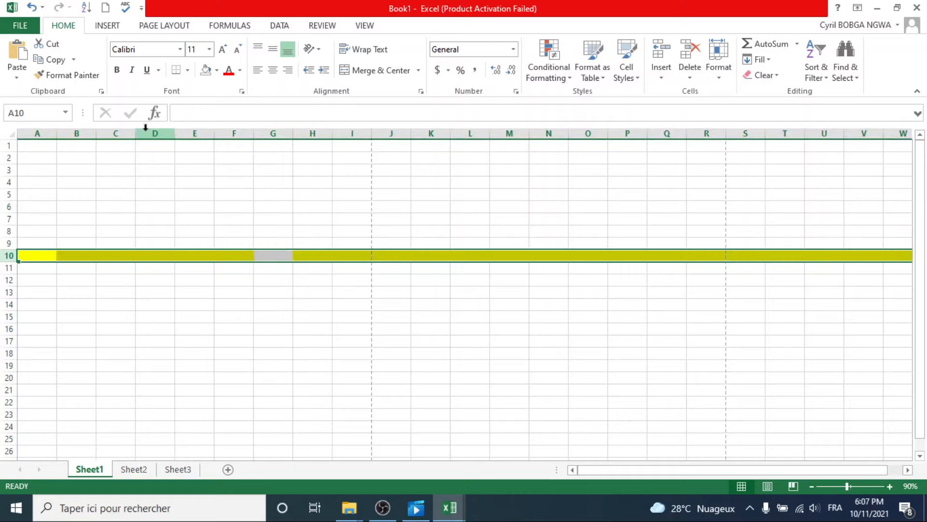
left_click(216, 72)
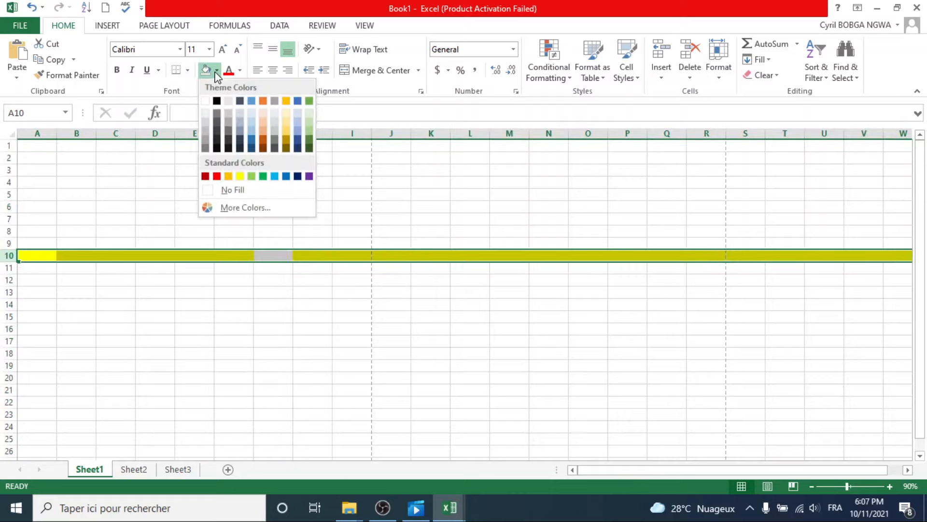
left_click(243, 191)
left_click(243, 191)
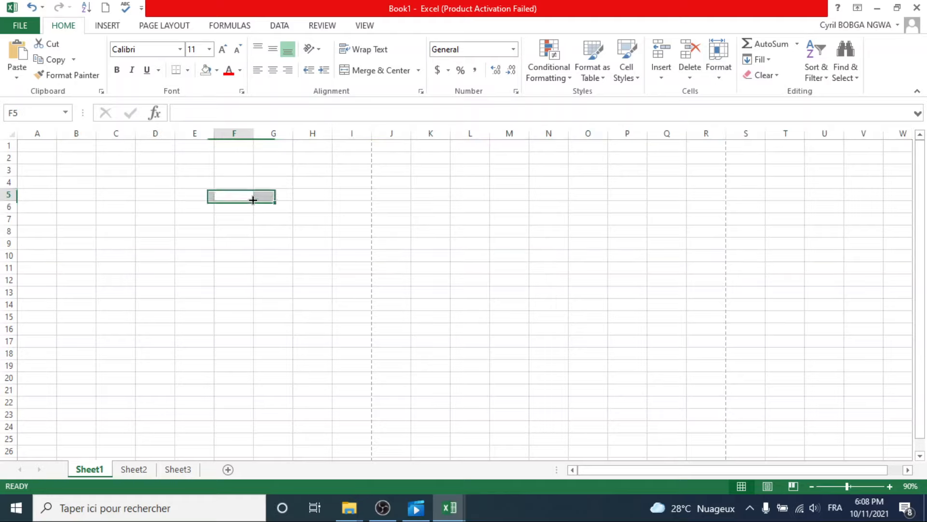
Place the text cursor in the formula bar for F5, leave it empty, and select cell A1
left_click(208, 113)
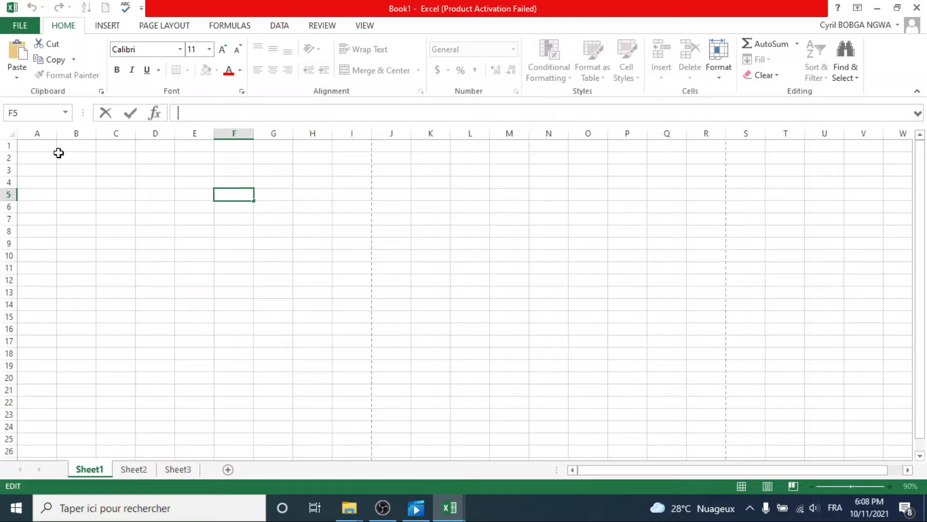
left_click(35, 149)
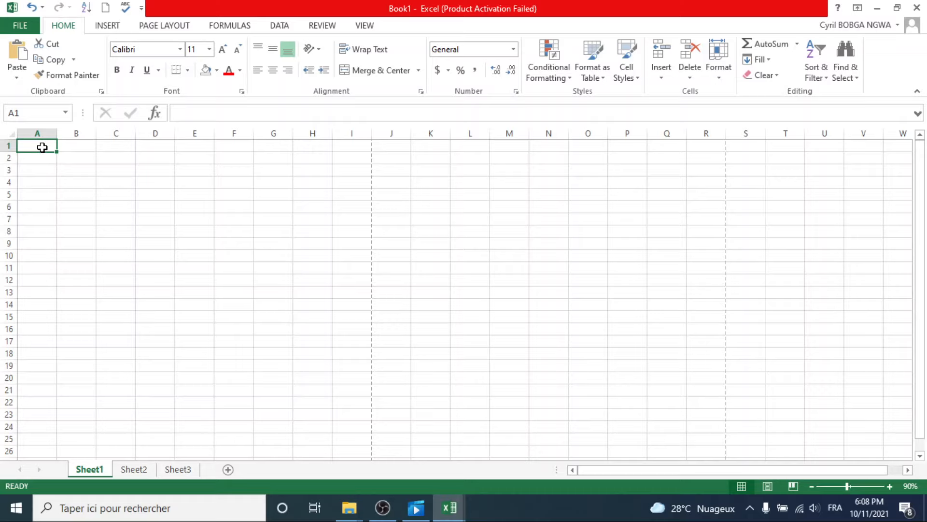
left_click(65, 154)
left_click(50, 146)
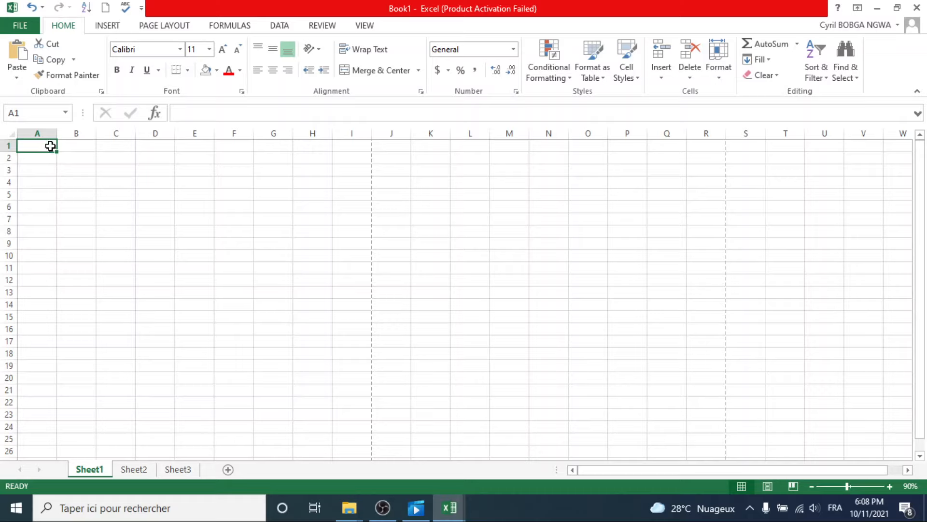
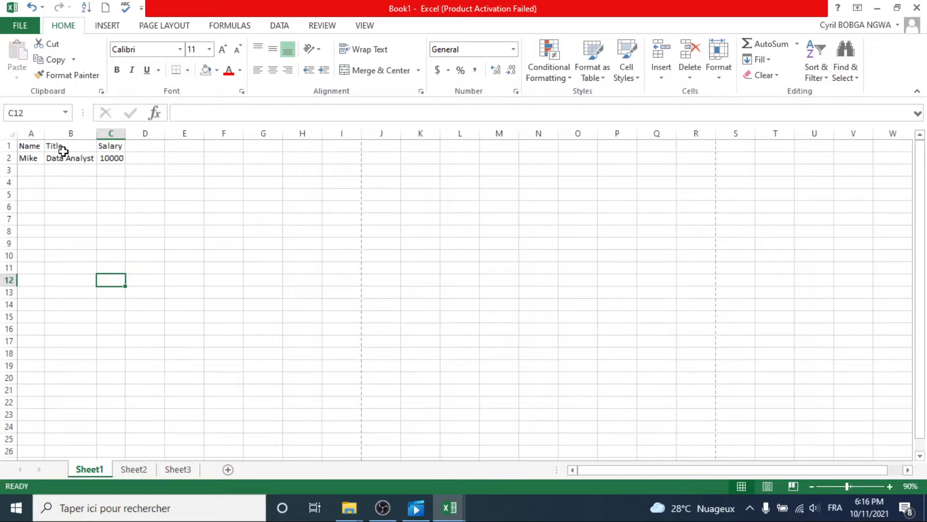
Select the Name header in A1, view the editing options for empty cell A3, and leave A3 selected
left_click(30, 144)
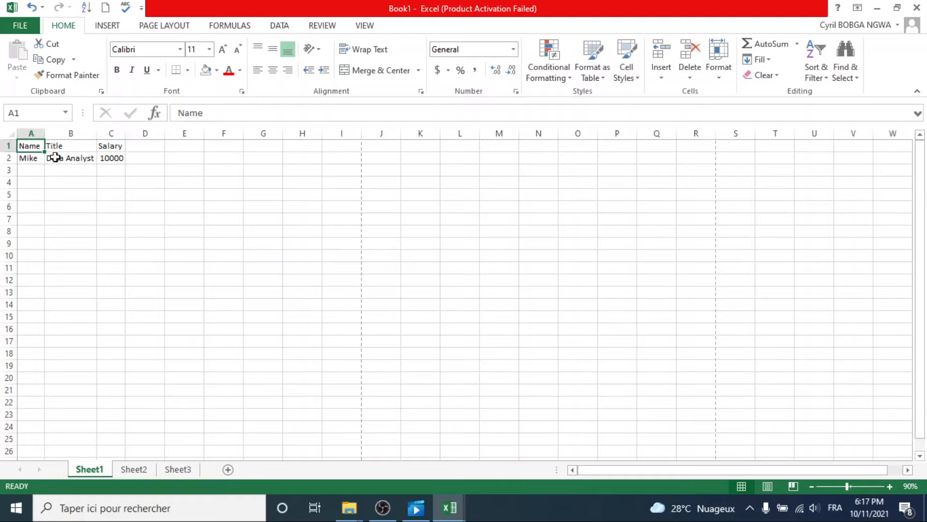
right_click(32, 171)
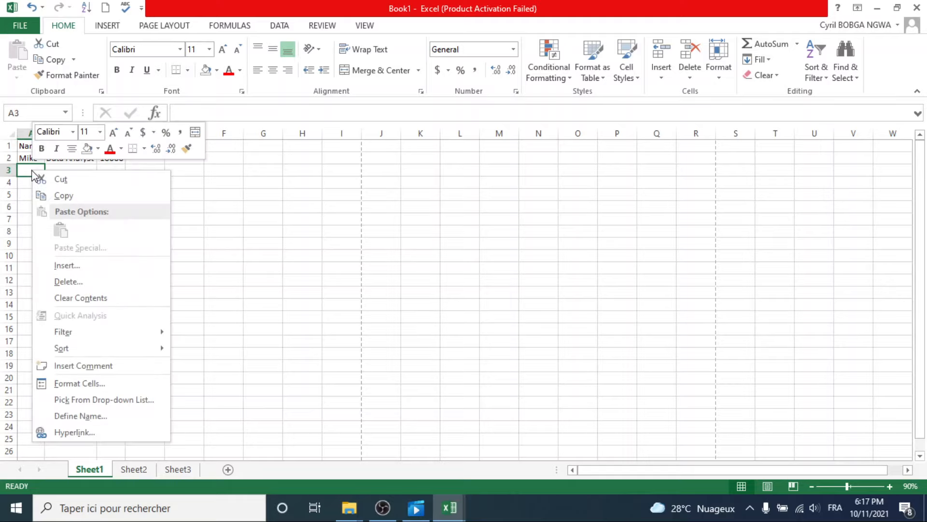
left_click(27, 170)
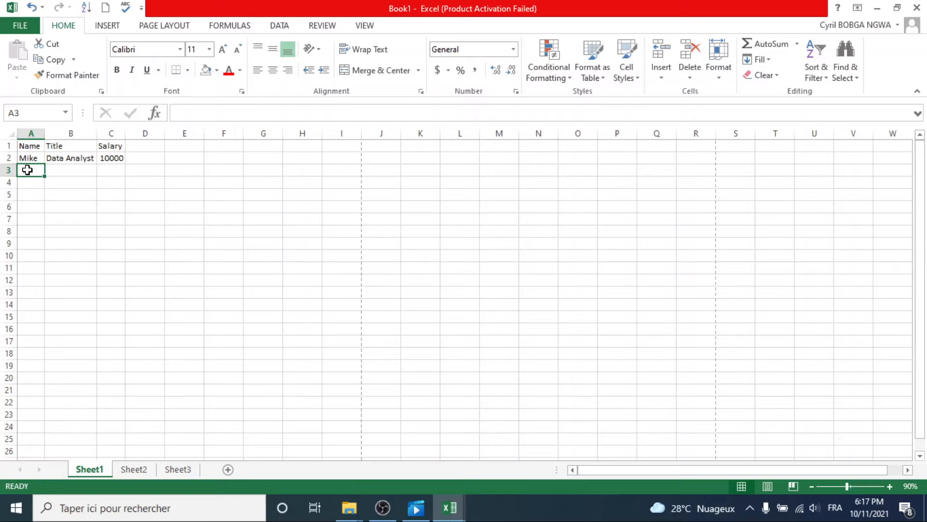
Enter the second employee's first name in A3 and the title Business Analyst in B3
type("Rita")
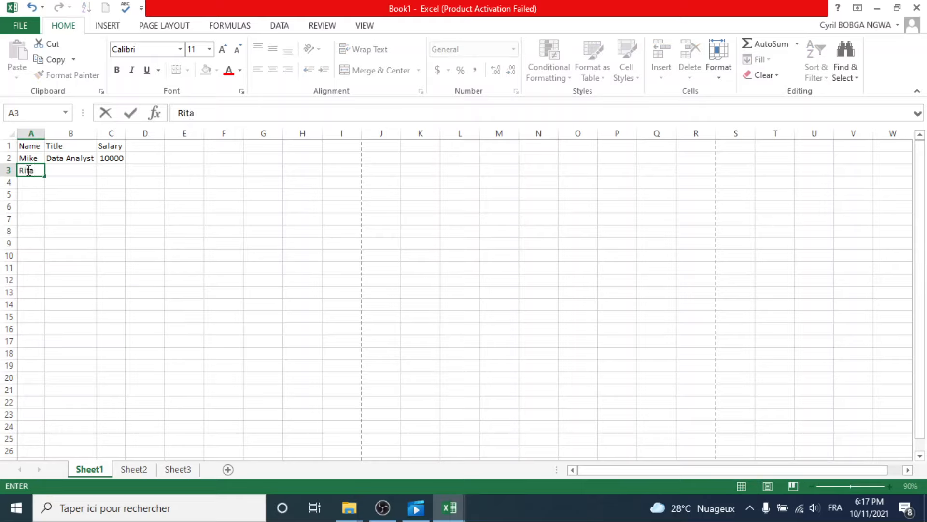
key("Tab")
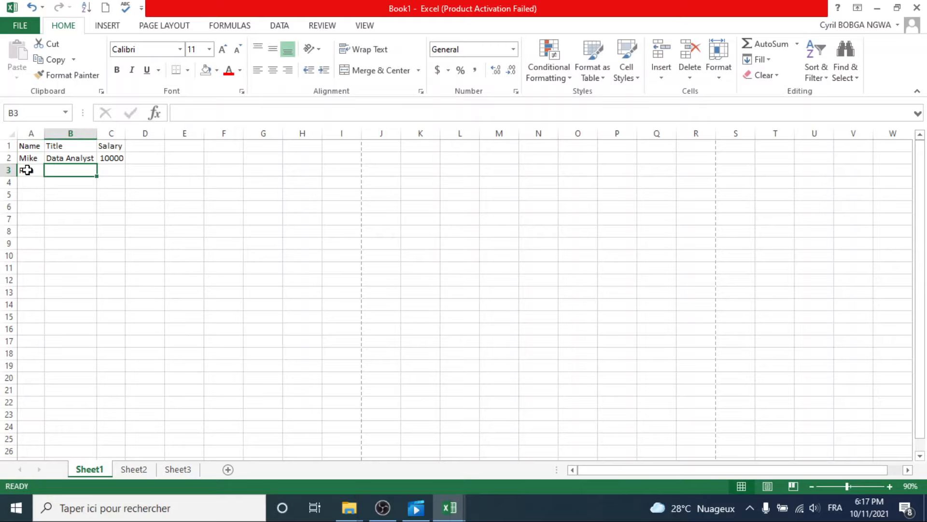
type("b*Busines")
key("BackSpace")
key("BackSpace")
key("BackSpace")
key("BackSpace")
key("BackSpace")
key("BackSpace")
key("BackSpace")
key("BackSpace")
key("BackSpace")
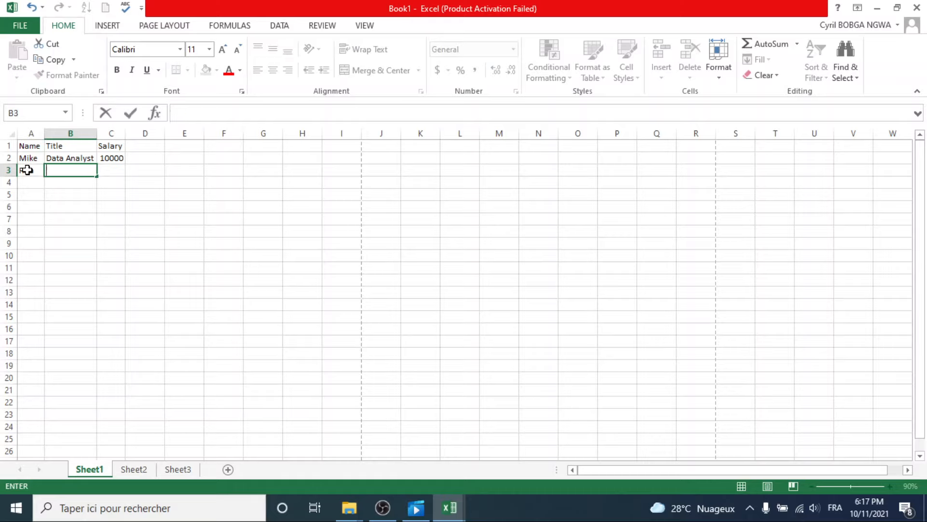
type("Business Anal")
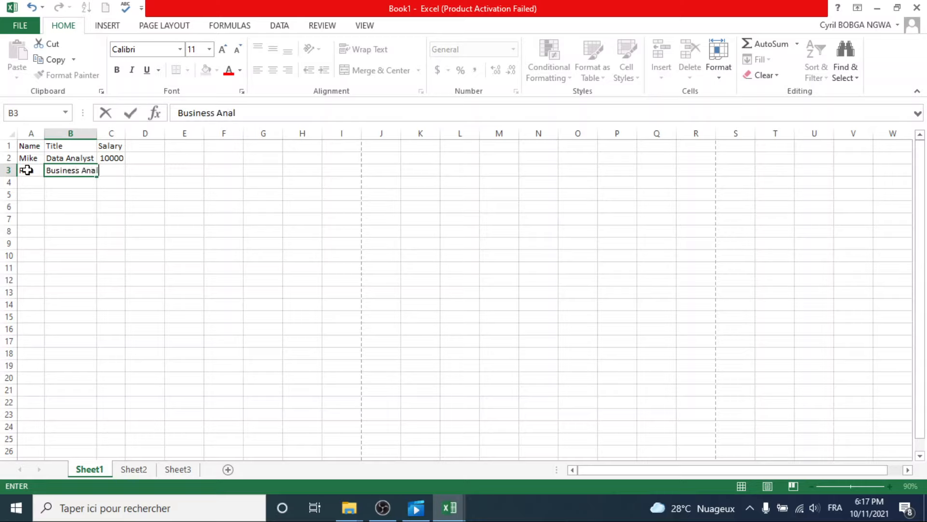
type("yst")
Enter the salary 5000 in C3 and fit the width of column B to its contents
left_click(121, 170)
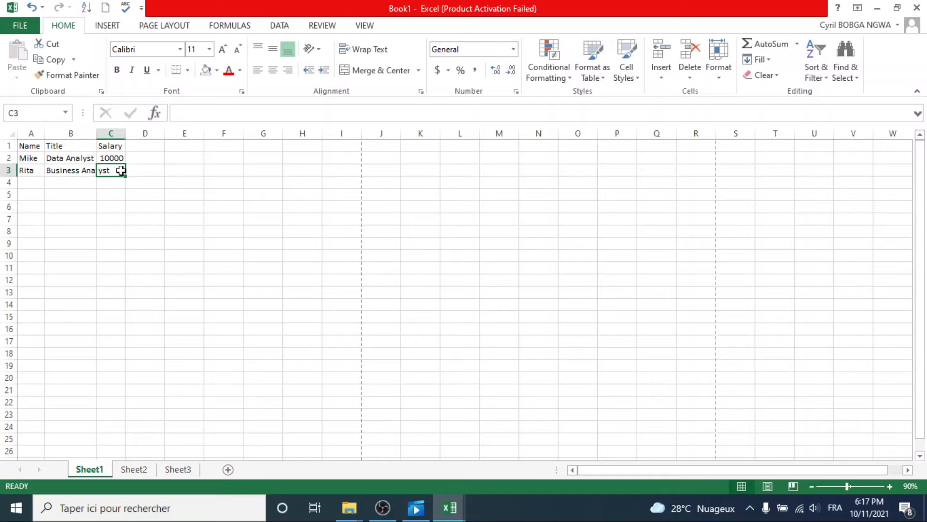
type("5000")
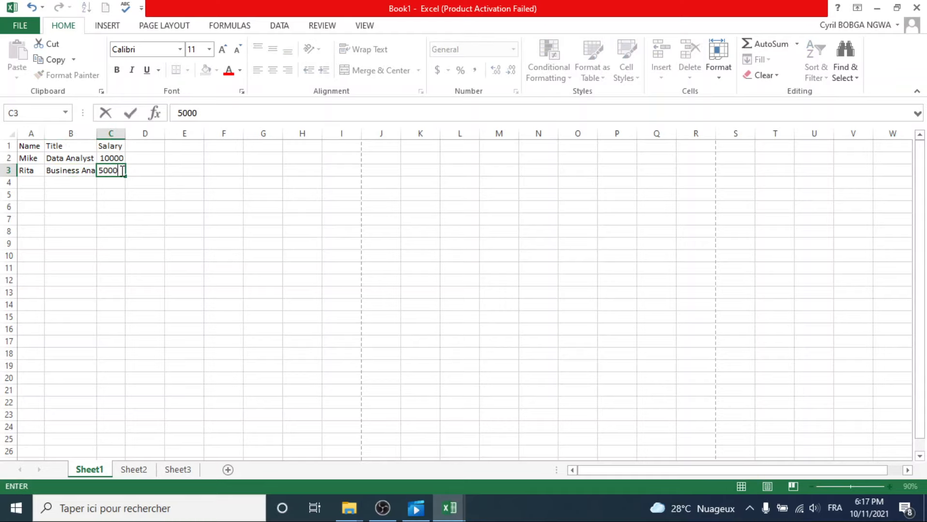
key("Return")
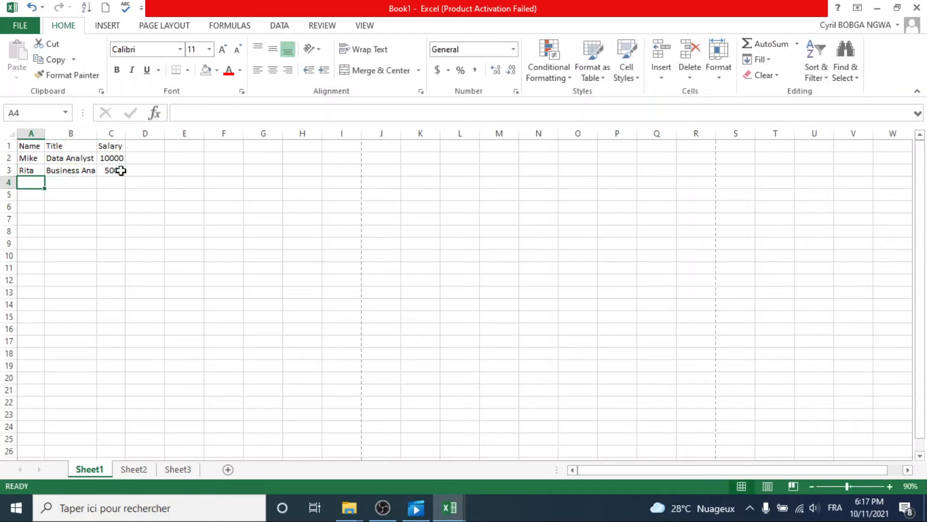
double_click(98, 135)
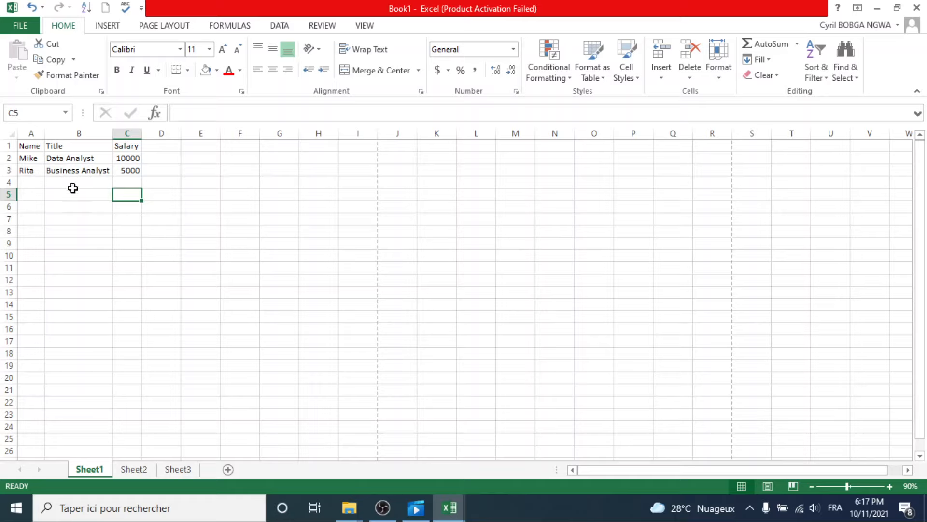
Make the headers in A1:C1 bold and select cell A3
left_click_drag(30, 145, 118, 147)
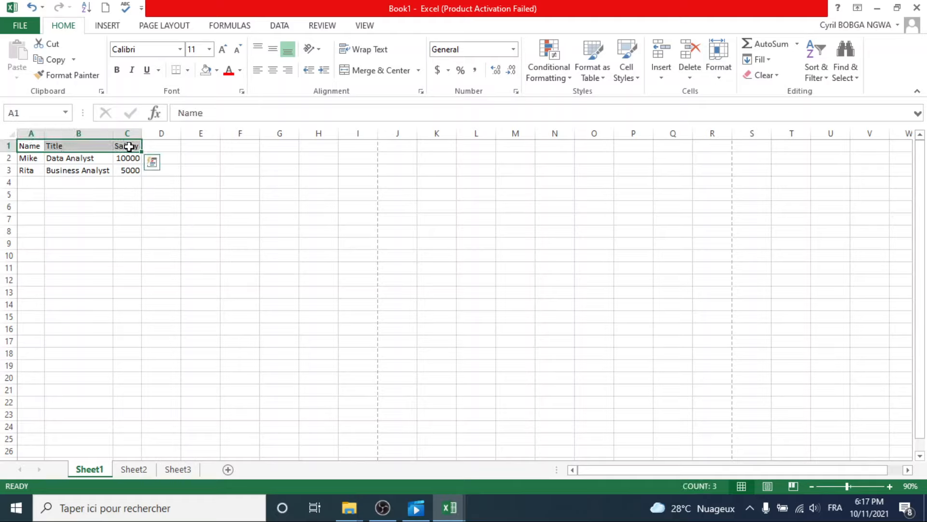
left_click(118, 72)
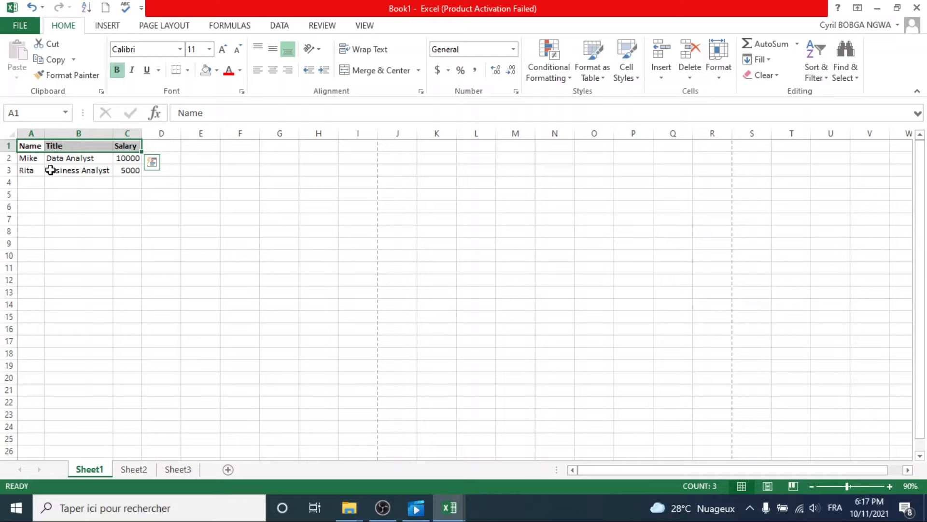
left_click(40, 174)
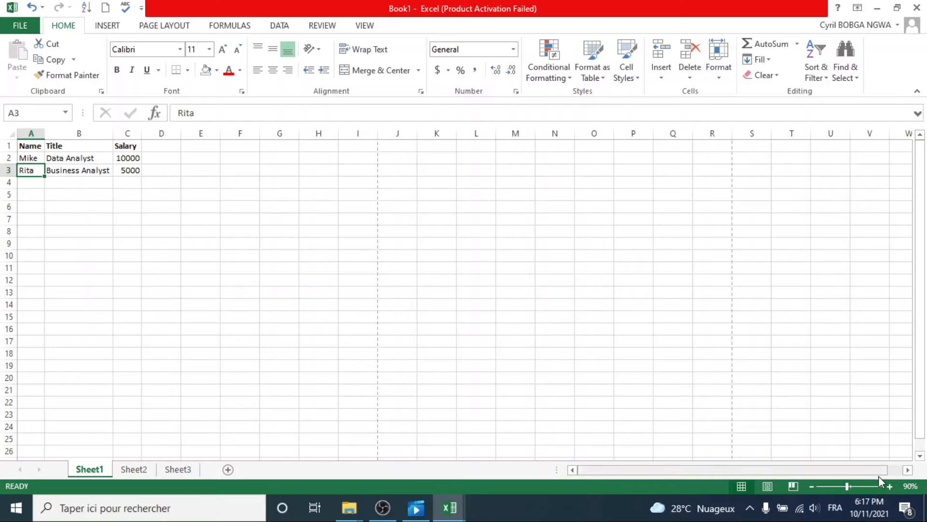
Italicise the Name, Title and Salary headers in A1:C1 and select cell C4
left_click(890, 485)
left_click(890, 485)
left_click(890, 485)
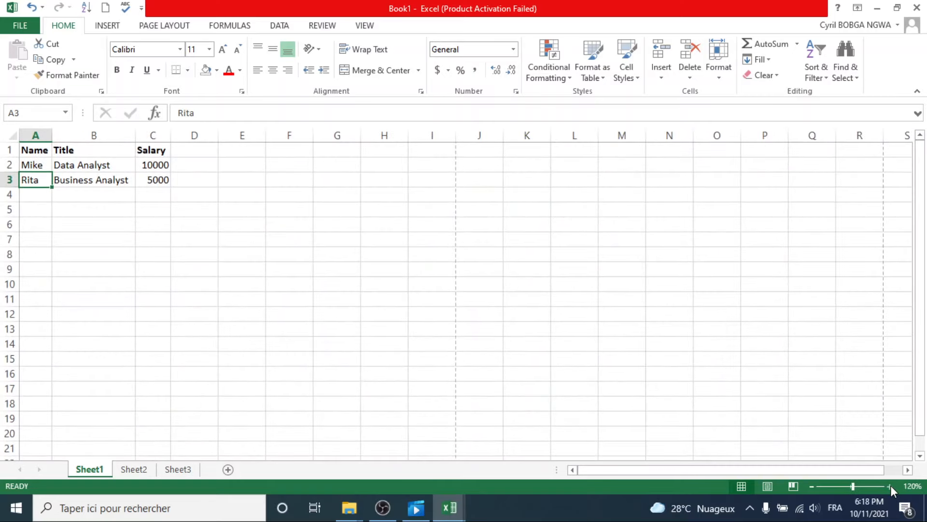
left_click(890, 485)
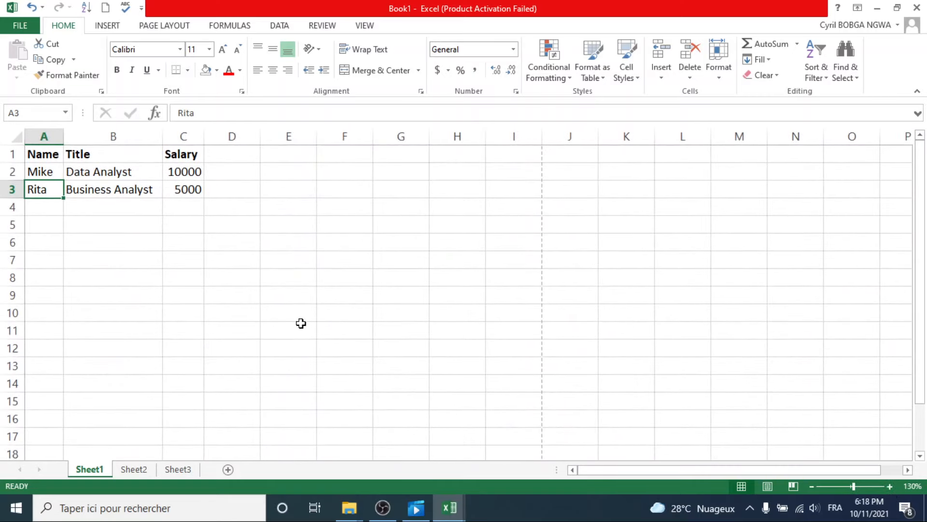
left_click_drag(43, 156, 175, 153)
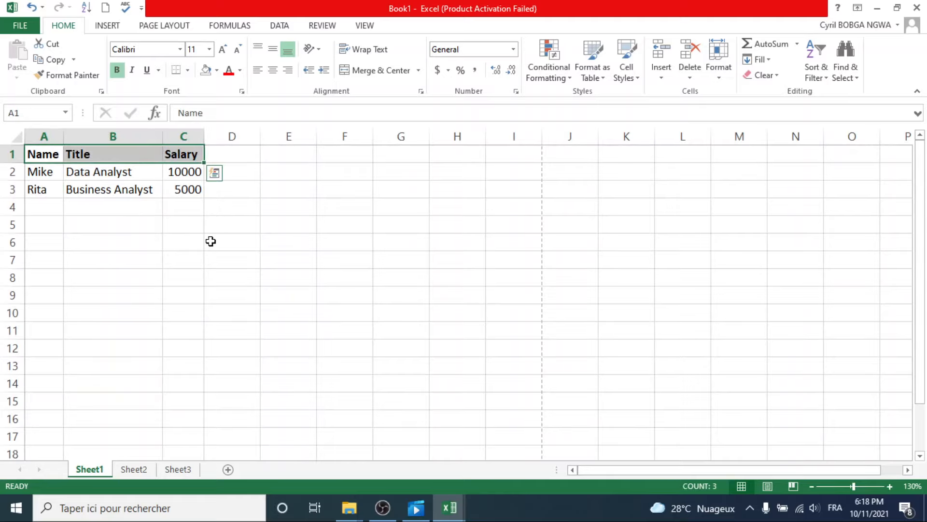
left_click(131, 71)
left_click(167, 208)
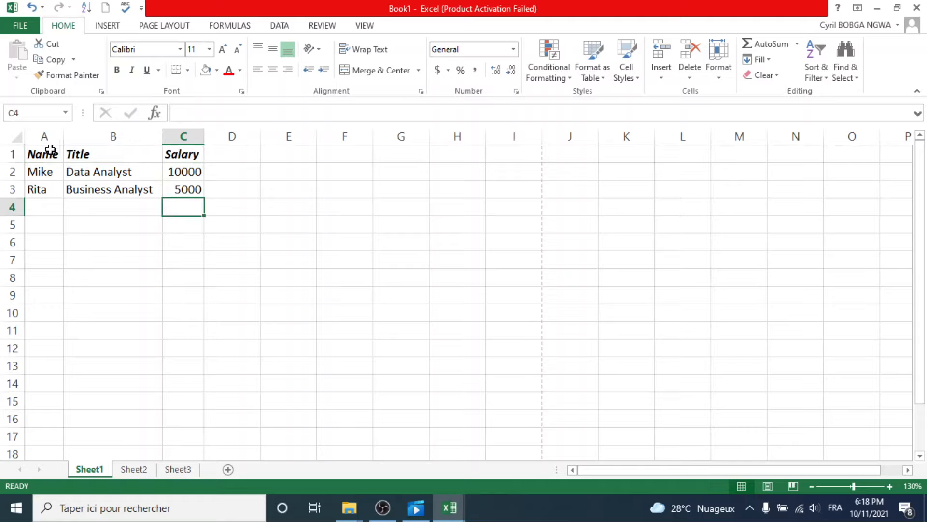
Underline the headers in A1:C1 and select cell C5
left_click_drag(43, 154, 169, 154)
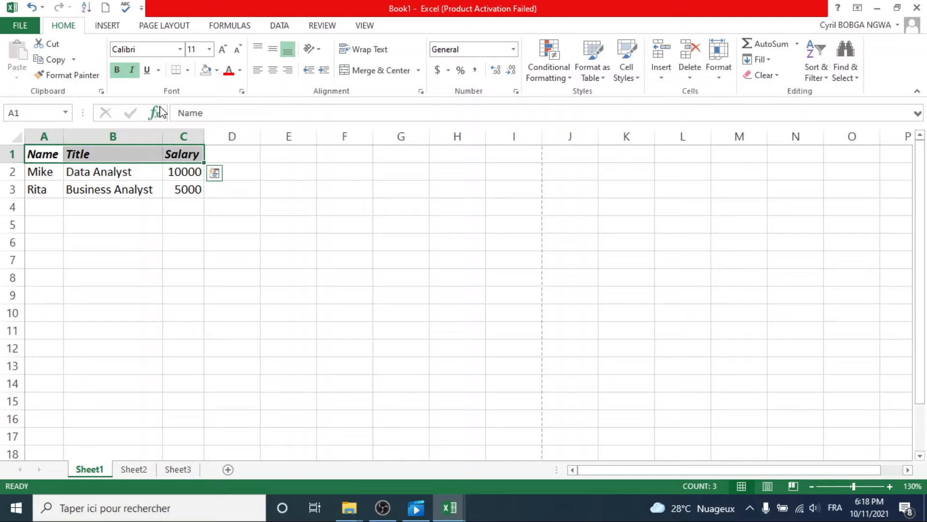
left_click(147, 70)
left_click(183, 227)
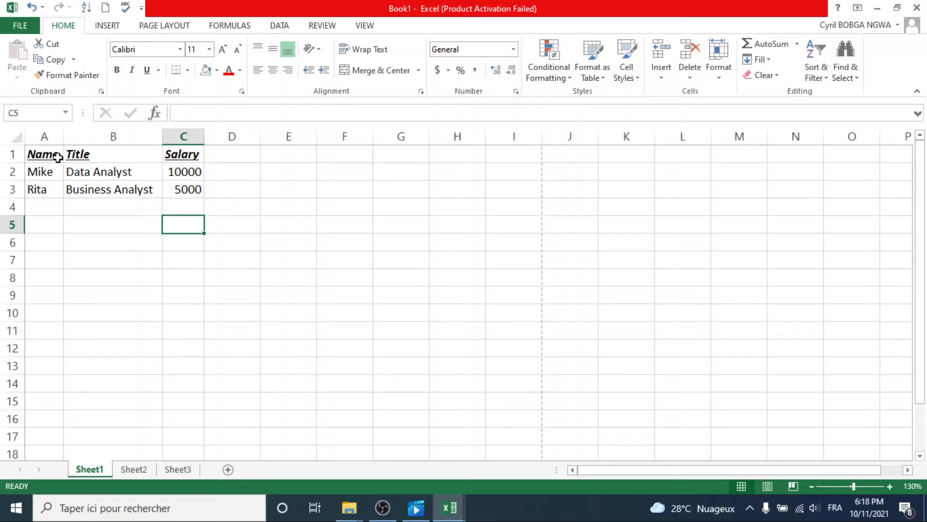
Enlarge the header text in A1:C1 gradually to size 20 and shrink it back to size 11
left_click_drag(52, 156, 180, 154)
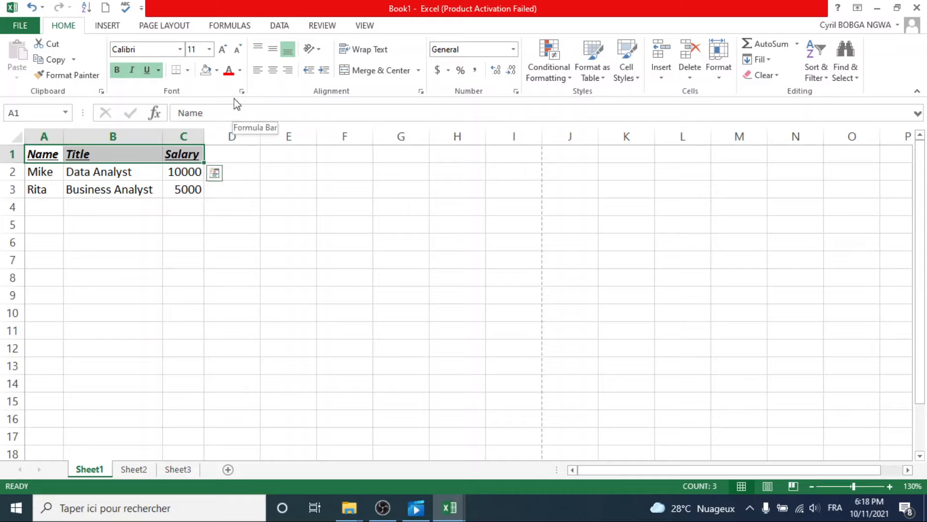
left_click(222, 50)
left_click(223, 49)
left_click(222, 49)
left_click(223, 49)
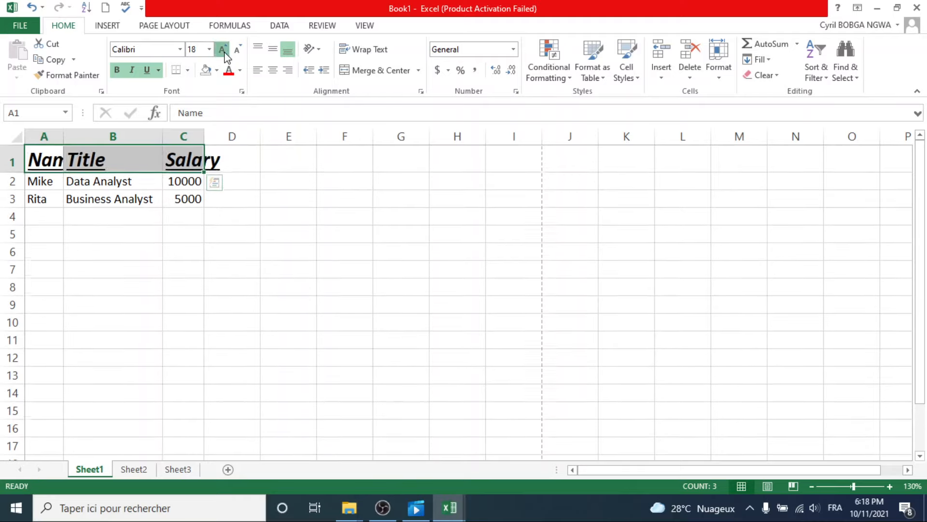
left_click(223, 50)
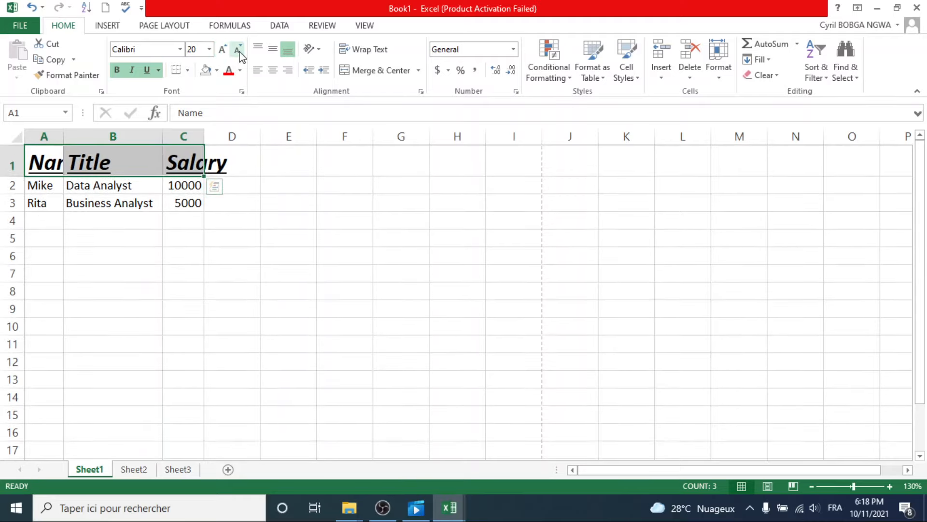
left_click(237, 50)
left_click(237, 51)
left_click(240, 51)
left_click(239, 51)
left_click(239, 52)
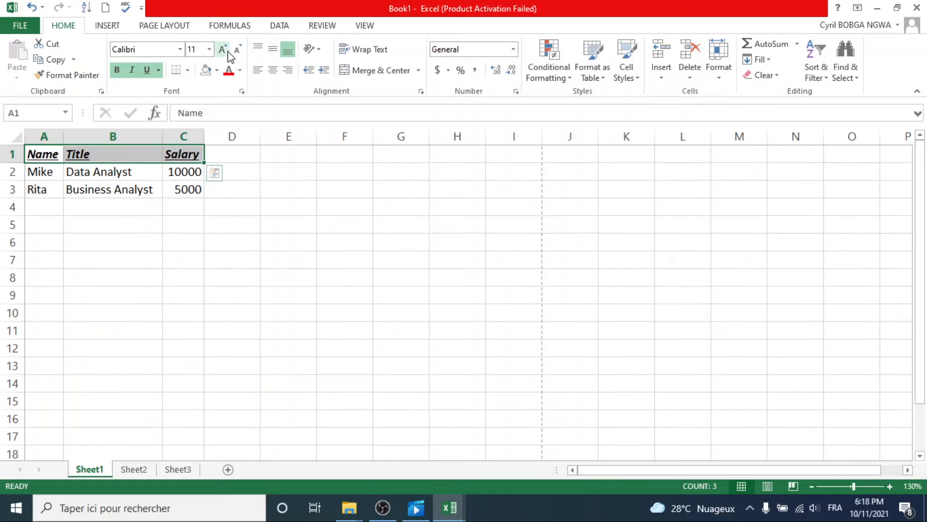
Set the font size of headers A1:C1 to 14 and adjust the widths of columns A to C to fit
left_click(209, 50)
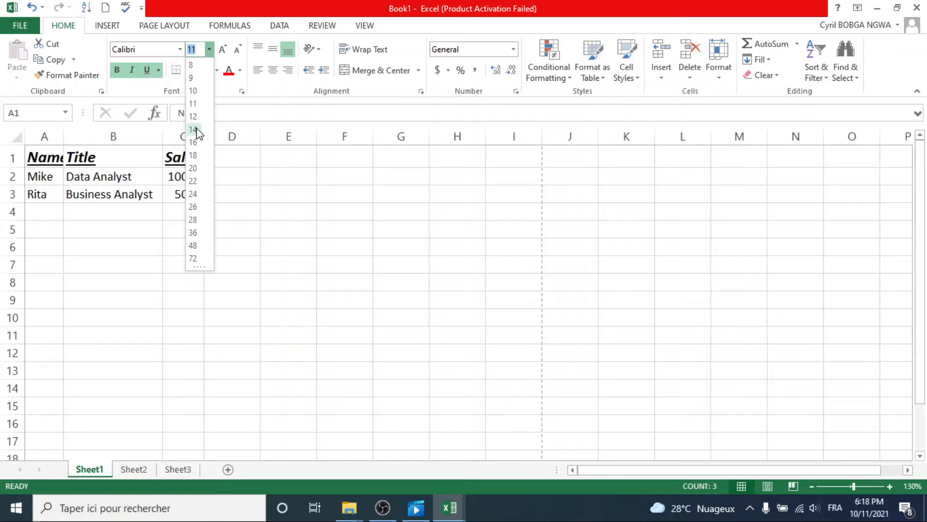
left_click(194, 129)
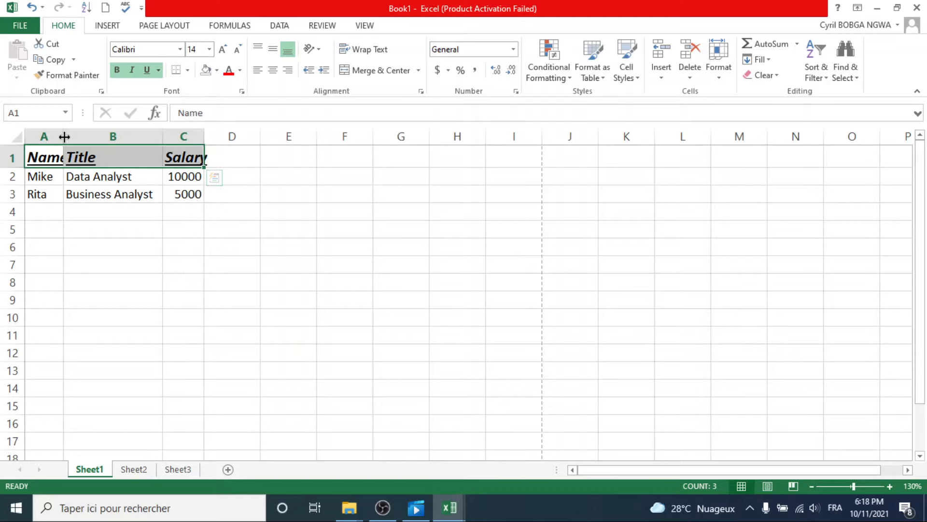
left_click_drag(64, 137, 79, 136)
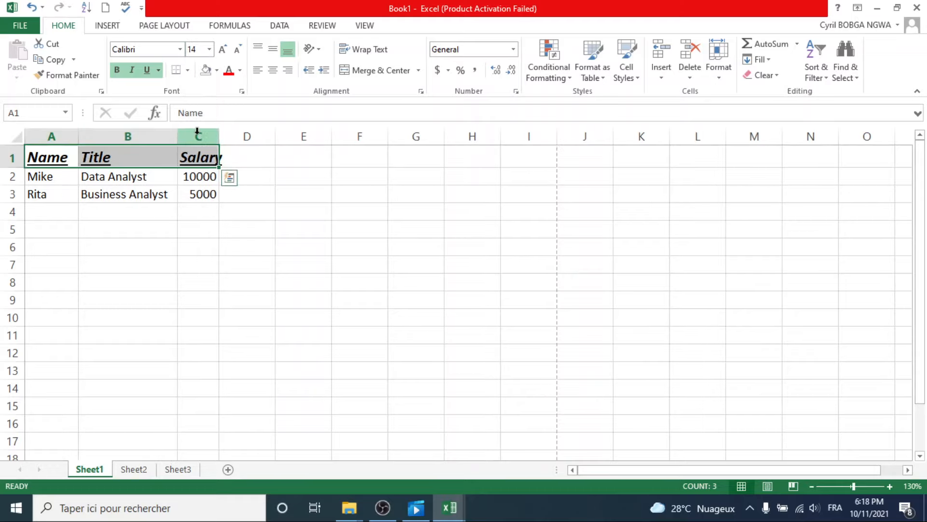
left_click_drag(197, 130, 57, 137)
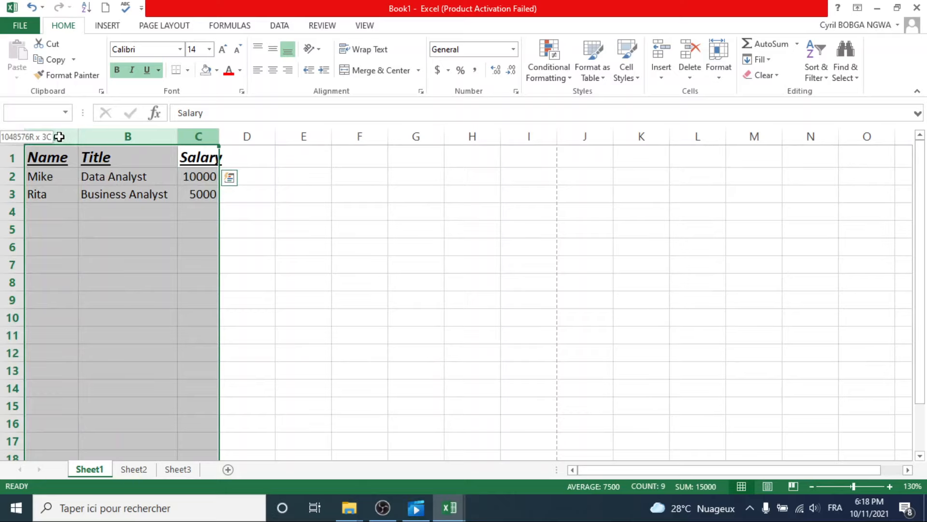
double_click(220, 134)
left_click(201, 236)
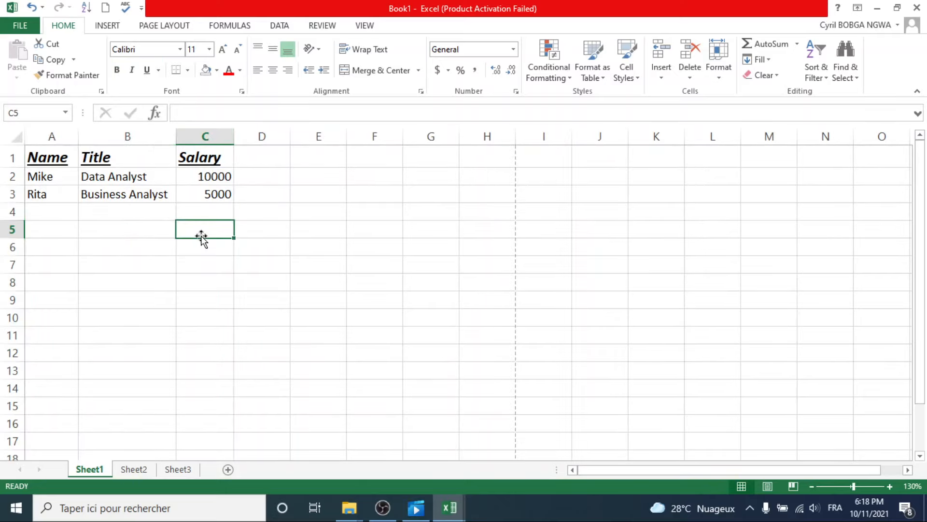
Change the font of headers A1:C1 to Adobe Naskh Medium and preview Calibri Light without applying it
left_click_drag(51, 161, 217, 158)
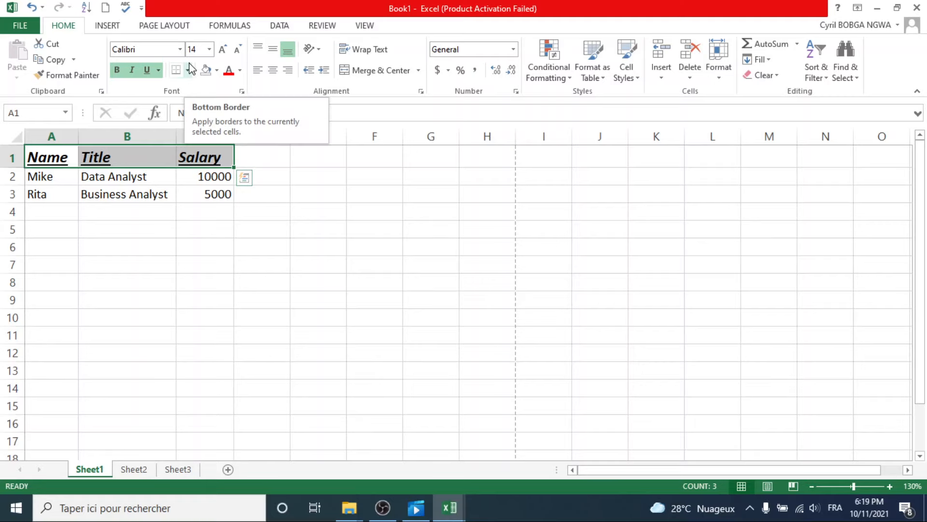
left_click(180, 49)
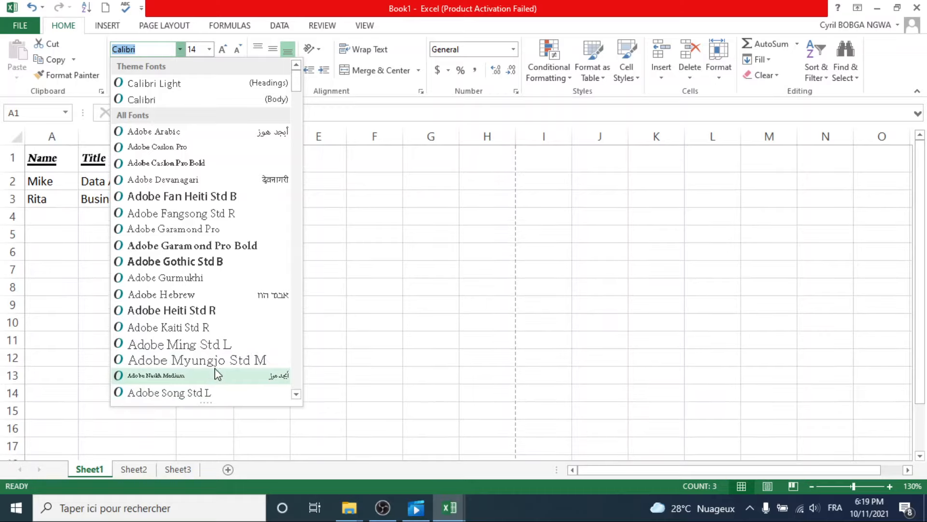
left_click(216, 374)
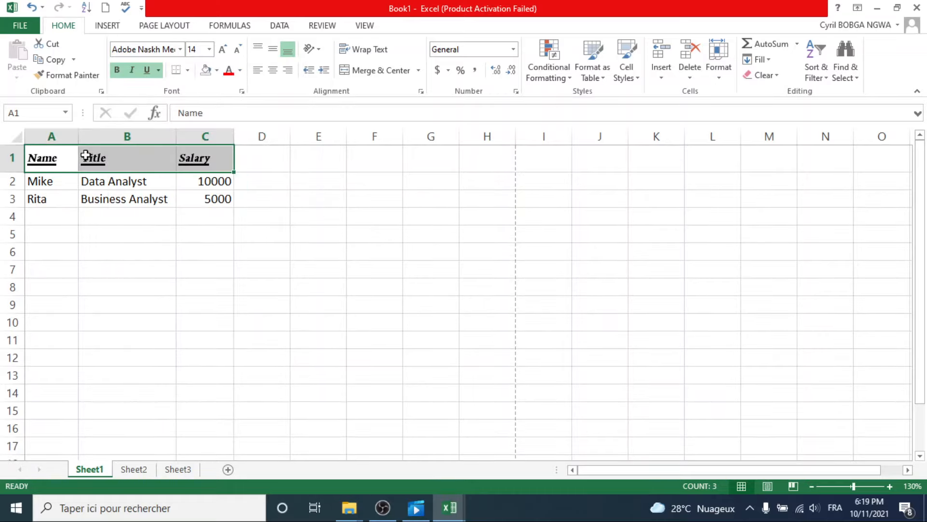
left_click(179, 50)
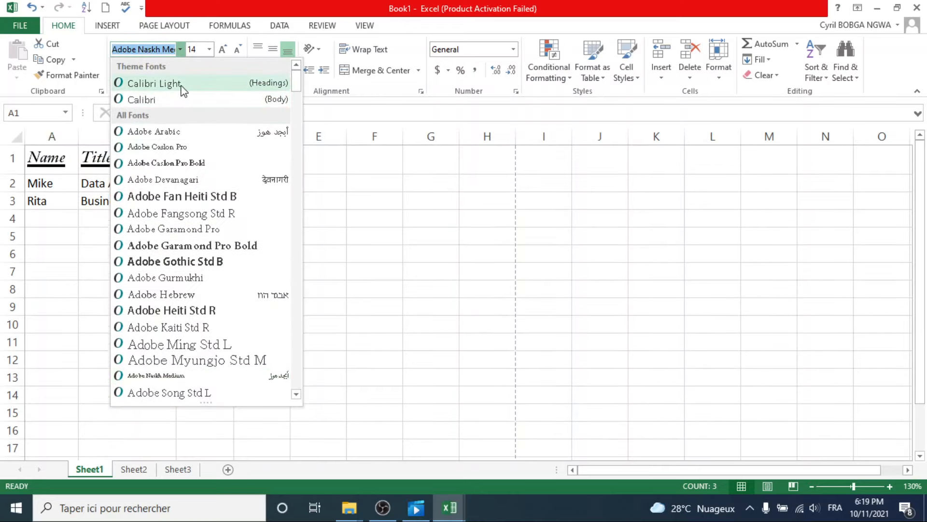
left_click(341, 232)
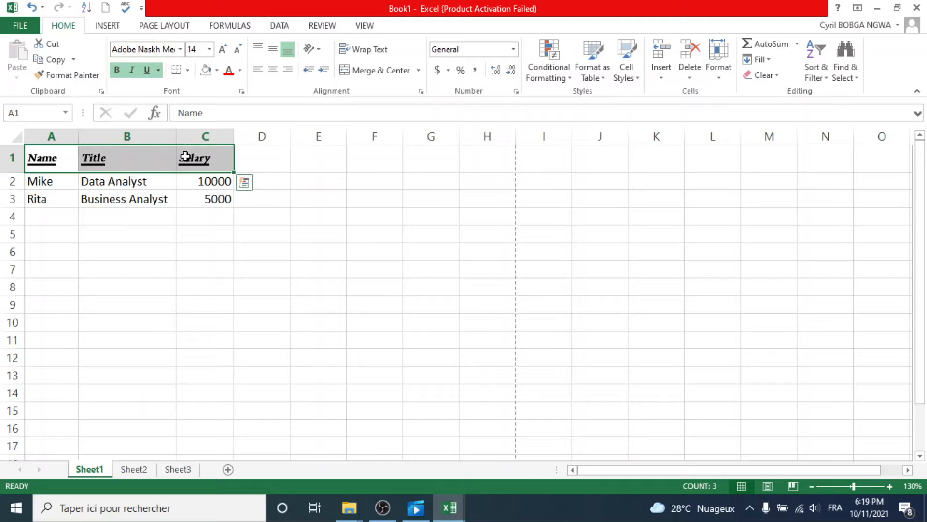
Undo the font change on headers A1:C1 and select cell B6
left_click(208, 271)
left_click(51, 158)
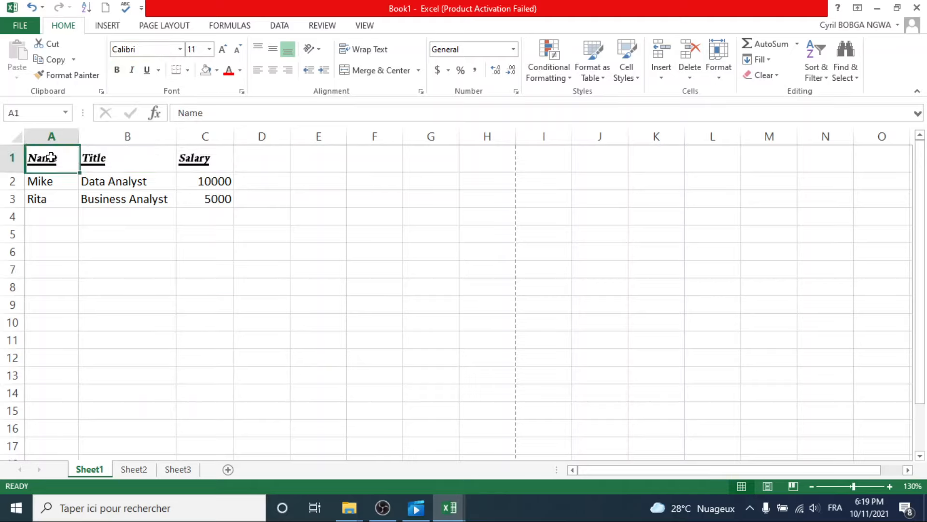
left_click_drag(50, 158, 191, 157)
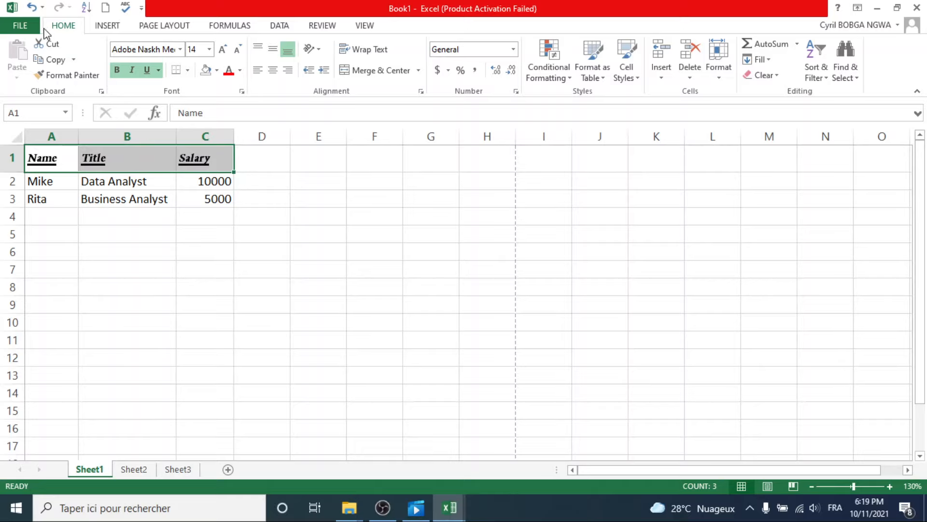
left_click(32, 8)
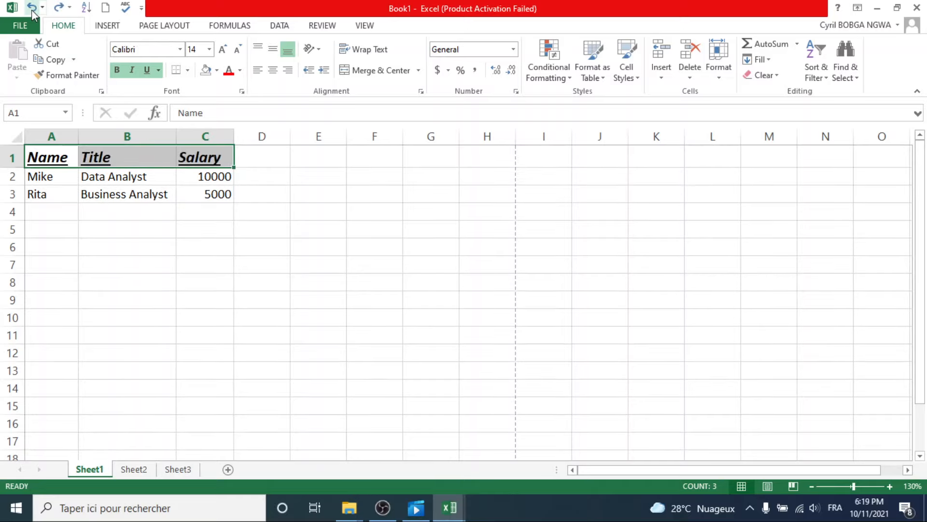
left_click(159, 247)
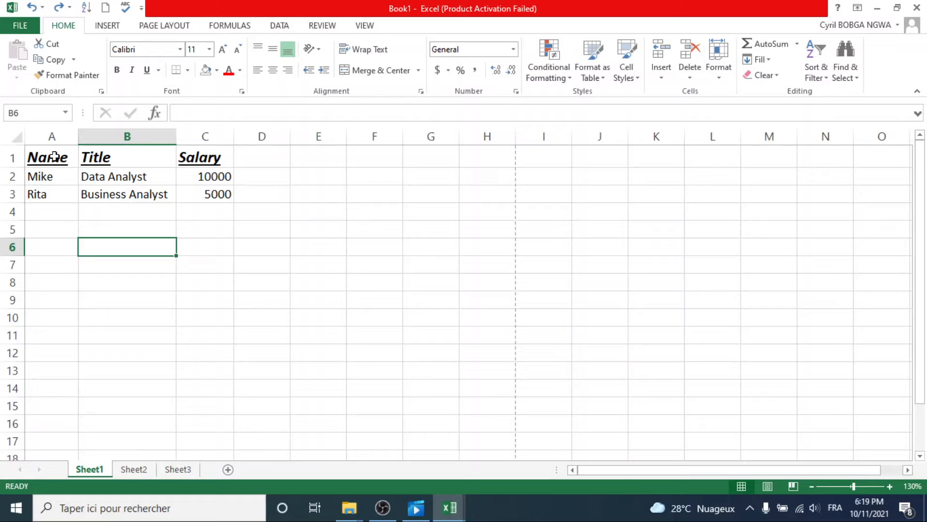
Fill the header cells A1:C1 with a medium grey theme colour
left_click_drag(48, 156, 191, 156)
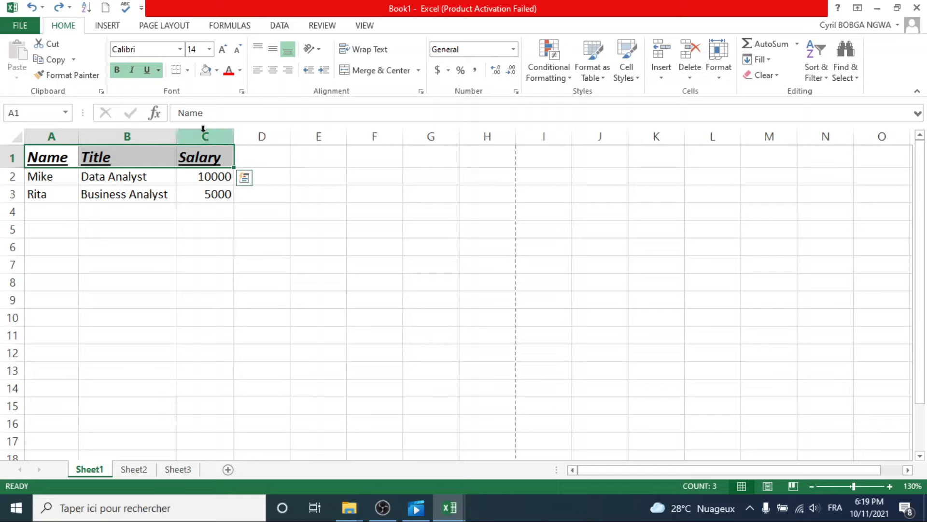
left_click(217, 71)
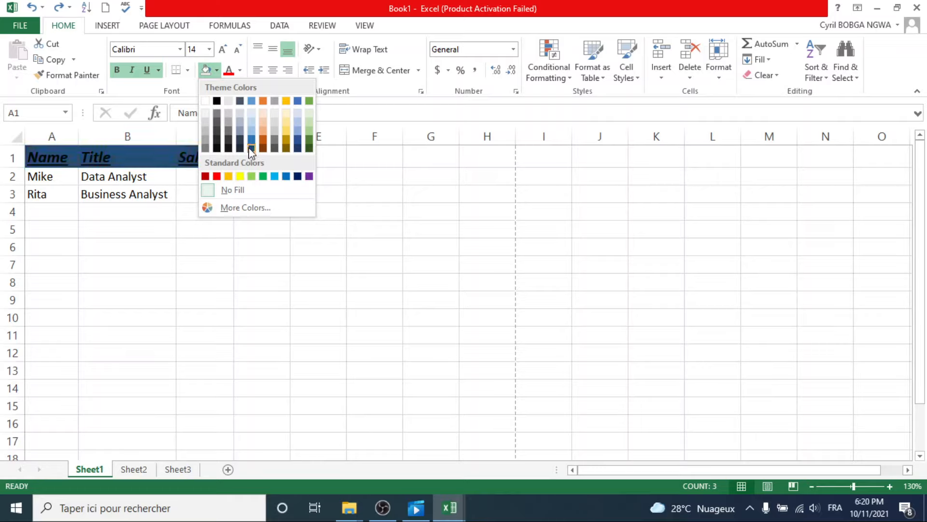
left_click(206, 141)
left_click(180, 234)
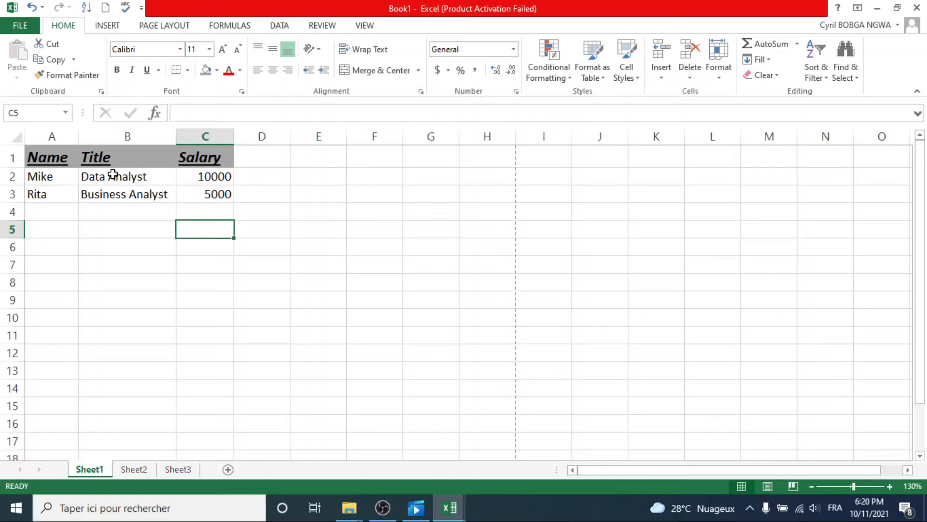
left_click(157, 235)
left_click(137, 195)
left_click(126, 175)
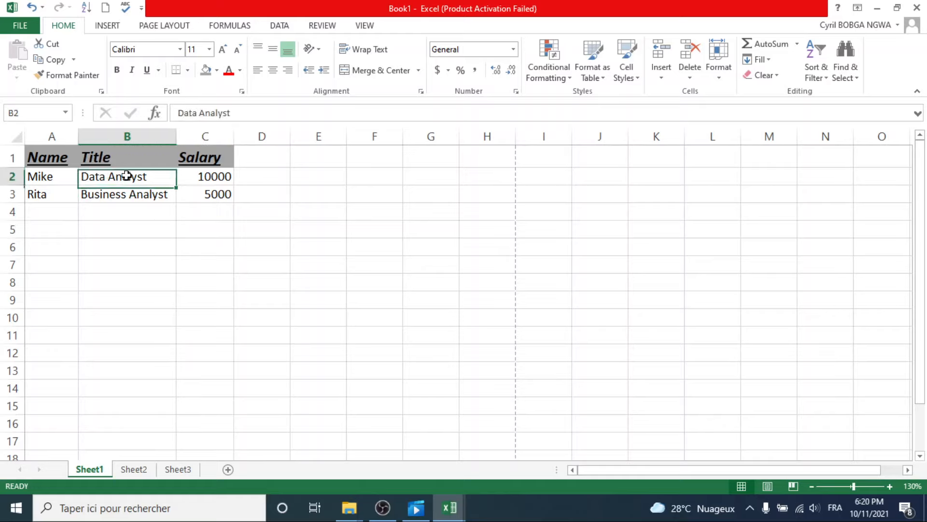
left_click(55, 177)
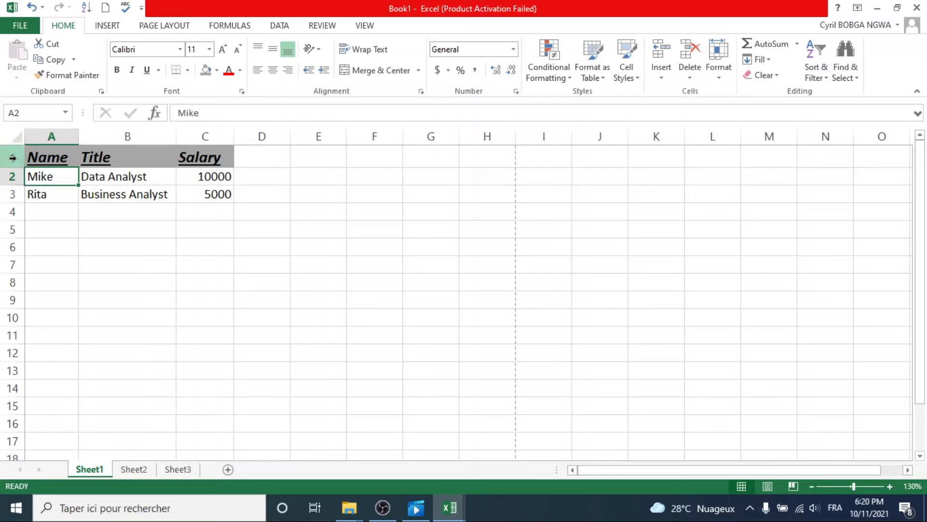
Insert a blank column between the Name and Title columns
left_click(101, 134)
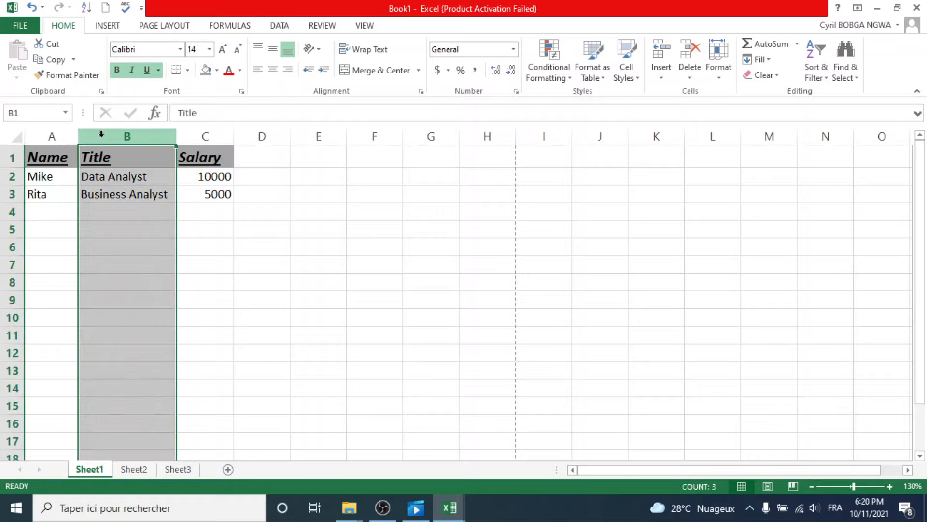
key("ctrl+shift+plus")
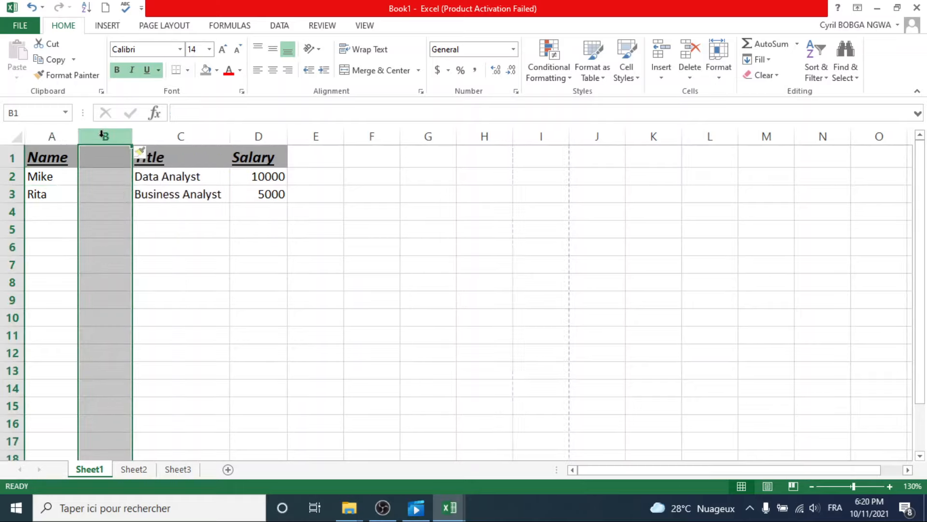
left_click(93, 208)
Enter the last names of the two employees in cells B2 and B3 of the new column
left_click(75, 181)
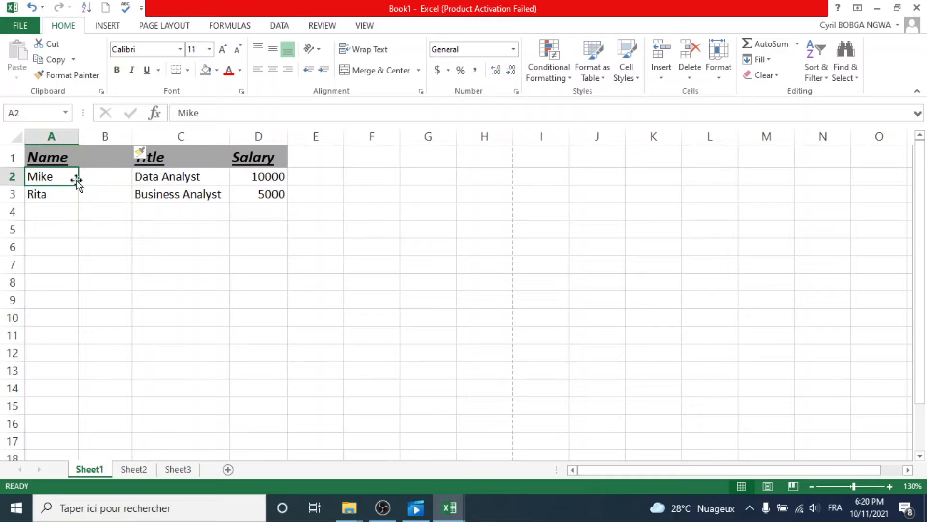
left_click(90, 180)
type("b")
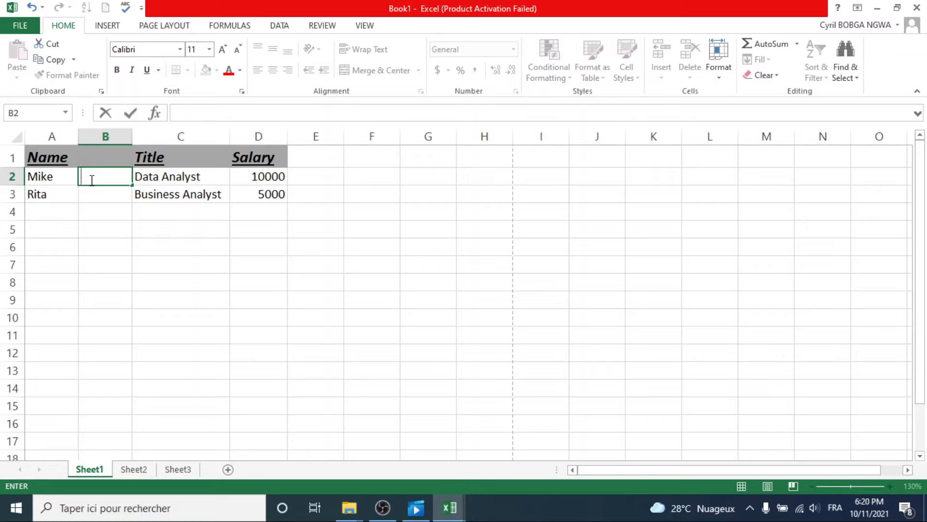
type("rown")
left_click(96, 194)
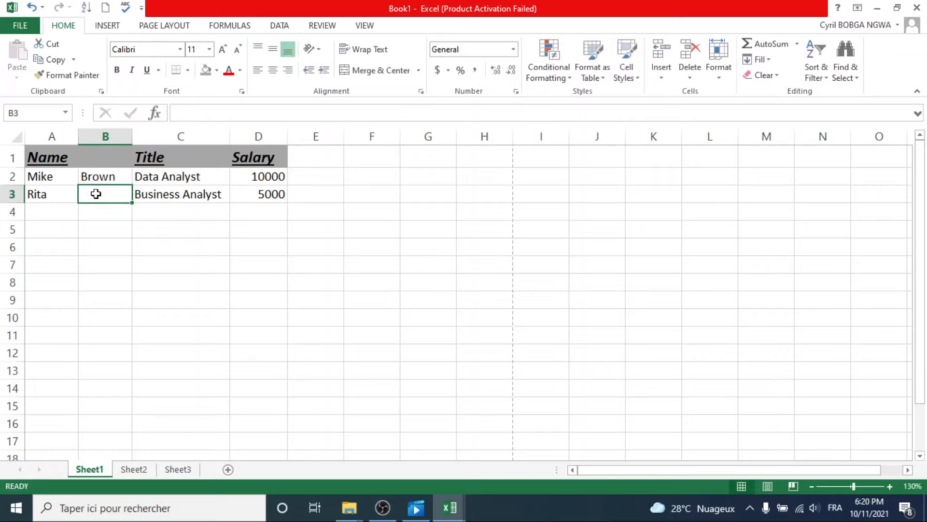
type("Ade")
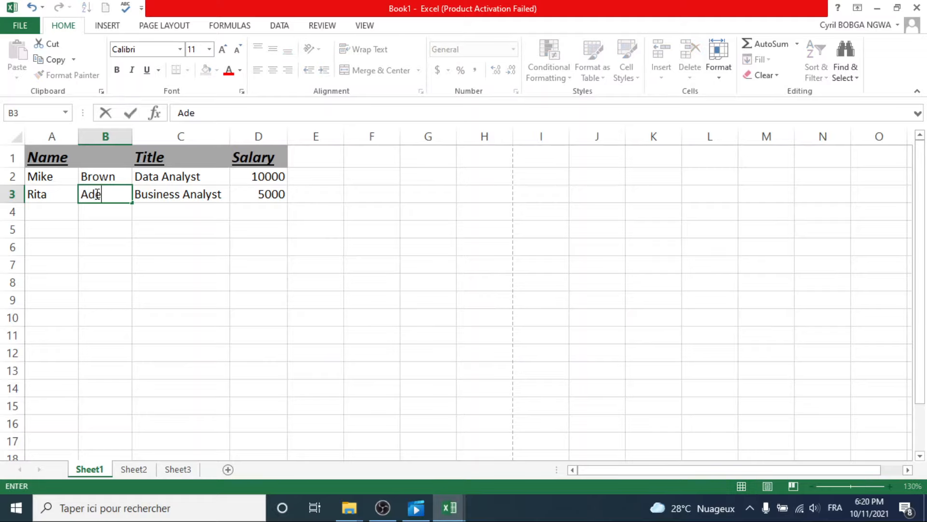
left_click(126, 235)
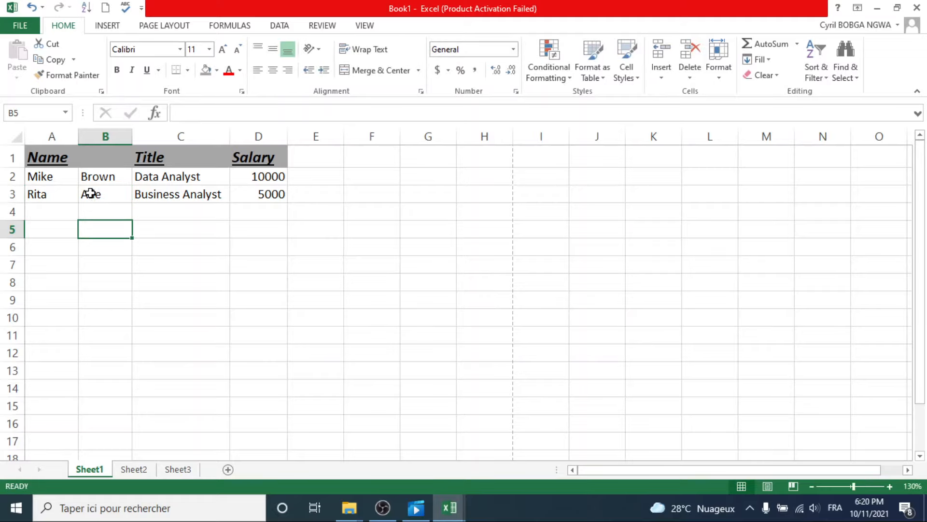
Merge and center header cells A1:B1 and change the header text to "Names"
left_click(42, 157)
left_click_drag(43, 157, 94, 157)
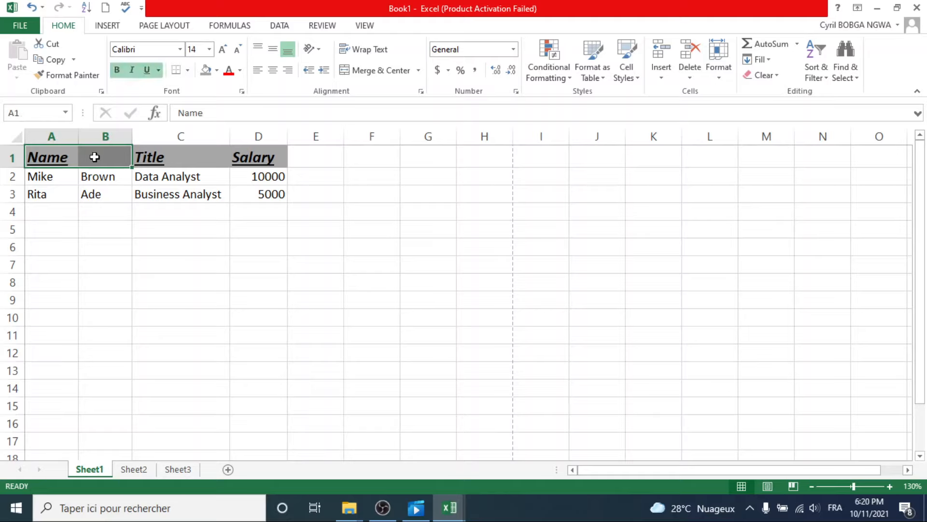
left_click(368, 73)
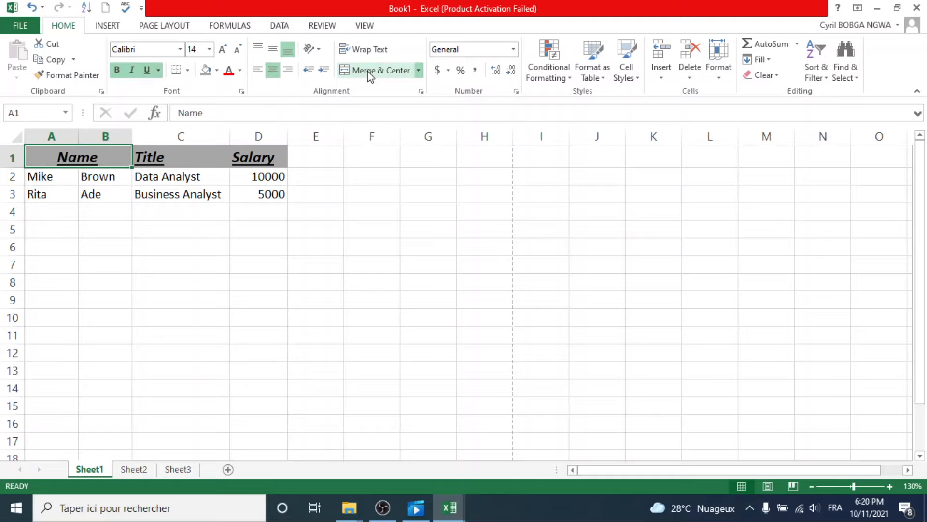
double_click(99, 154)
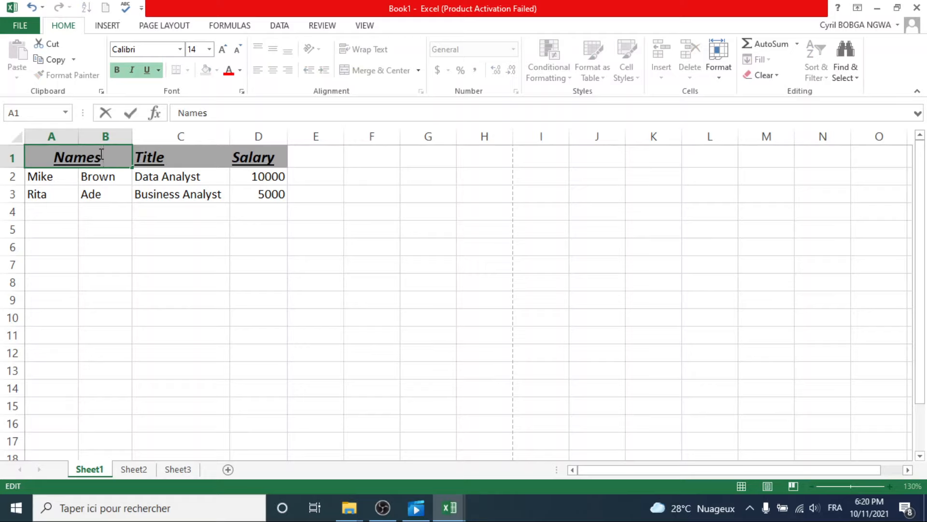
left_click(103, 223)
left_click(71, 163)
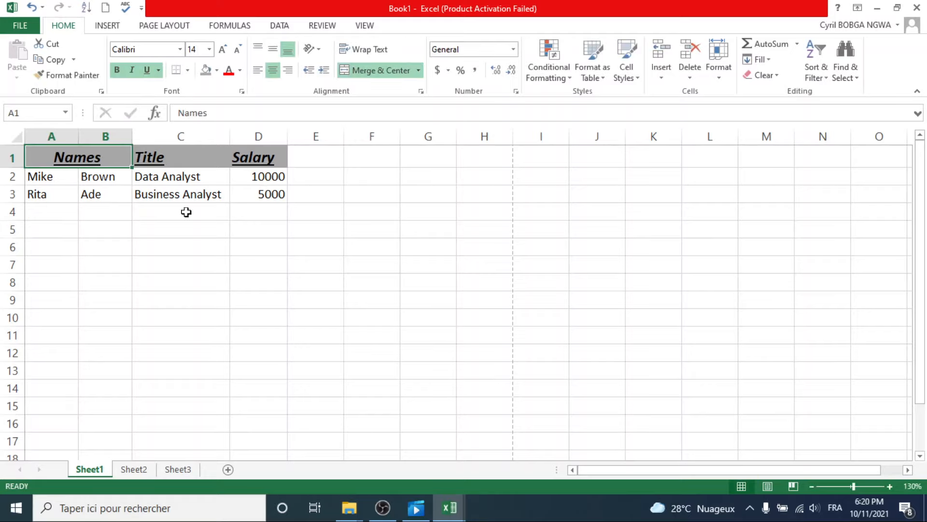
left_click(39, 177)
left_click(96, 180)
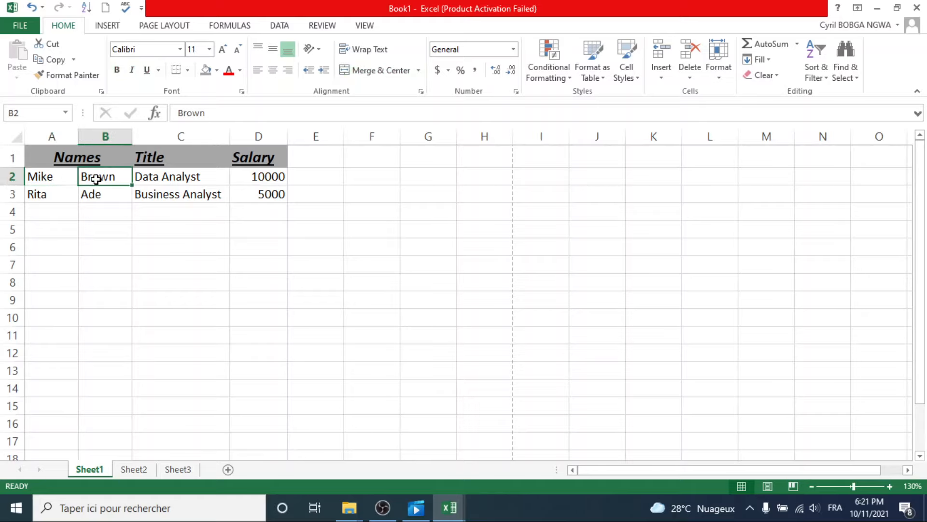
left_click(48, 199)
left_click(82, 195)
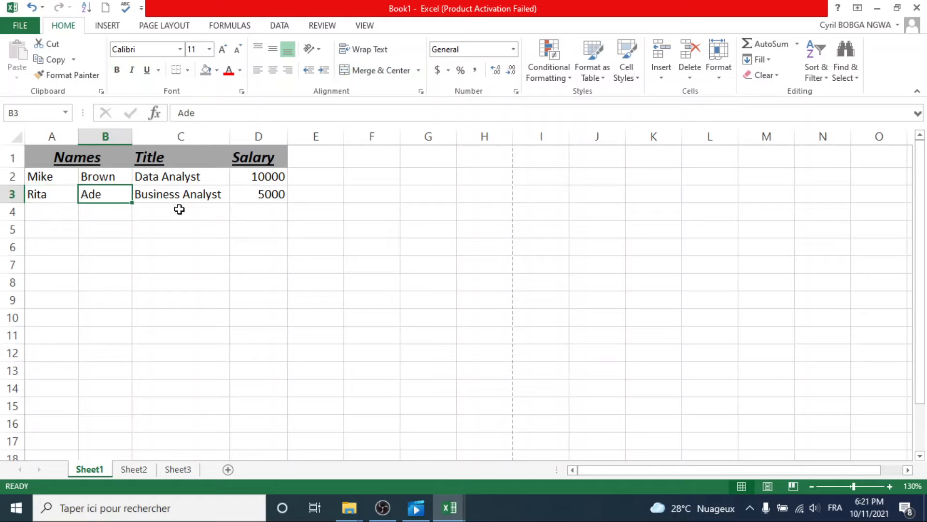
left_click_drag(73, 178, 88, 179)
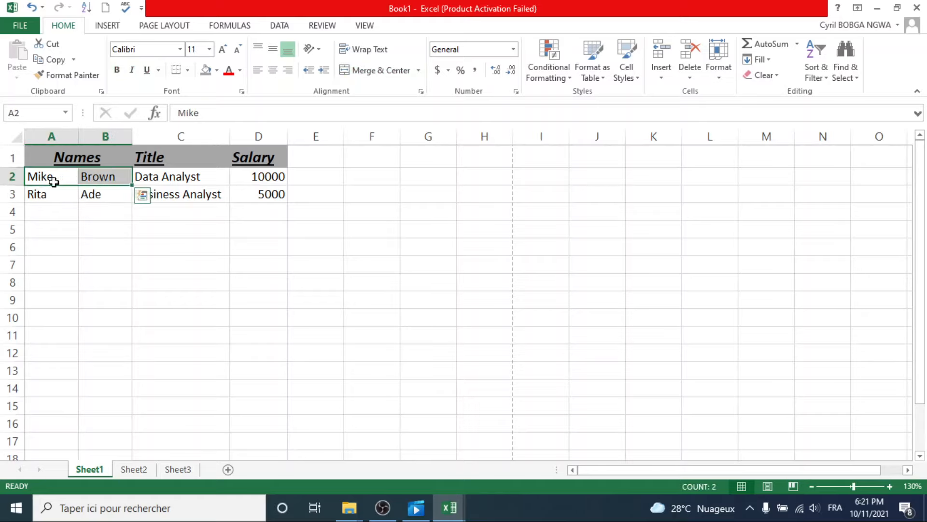
Insert a blank row directly below the header row and set cells A2:D2 to No Fill
left_click(4, 178)
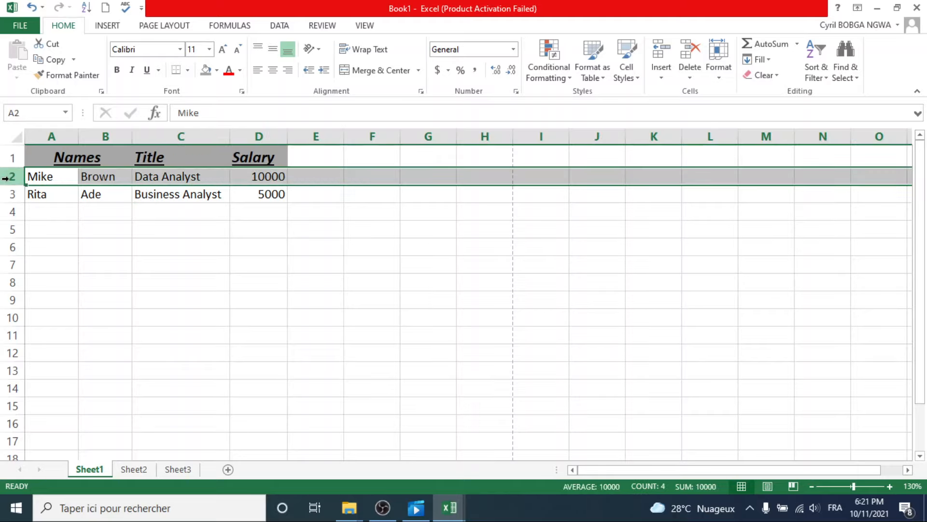
key("ctrl+shift+plus")
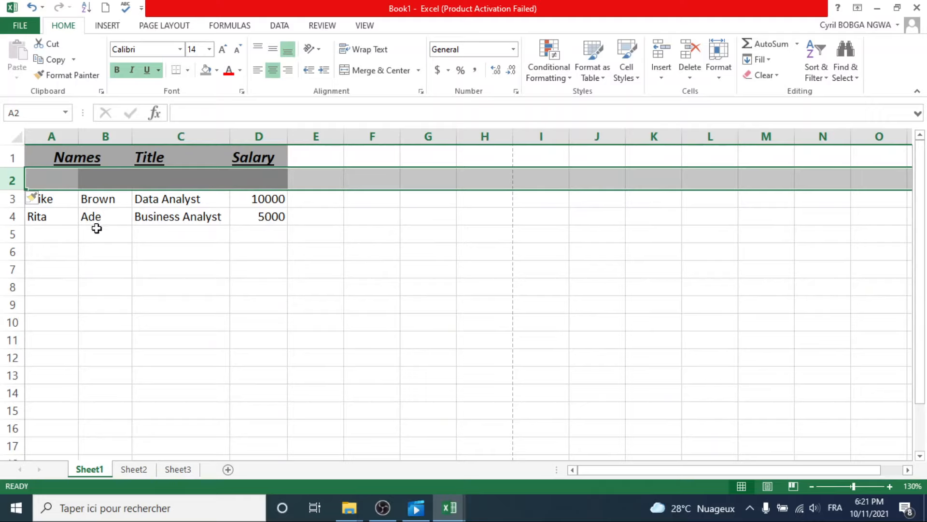
left_click(51, 233)
left_click(39, 178)
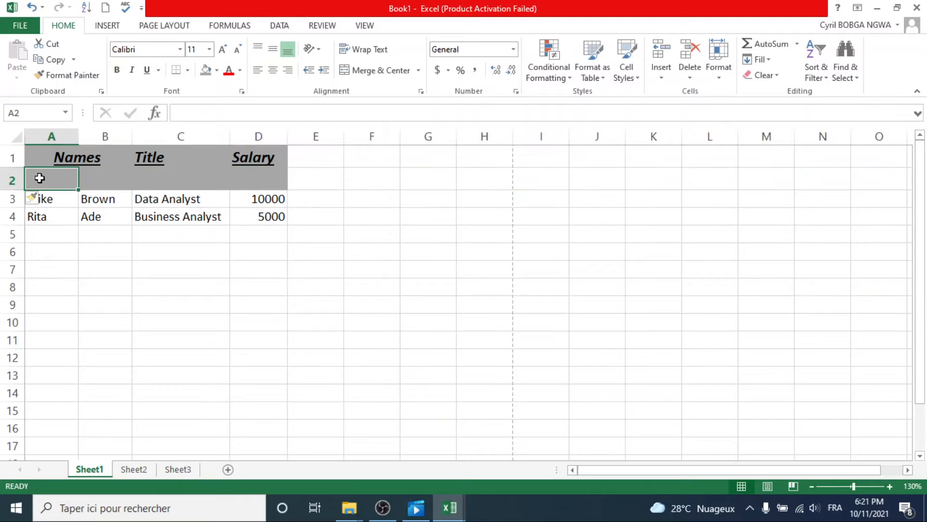
left_click_drag(39, 177, 248, 180)
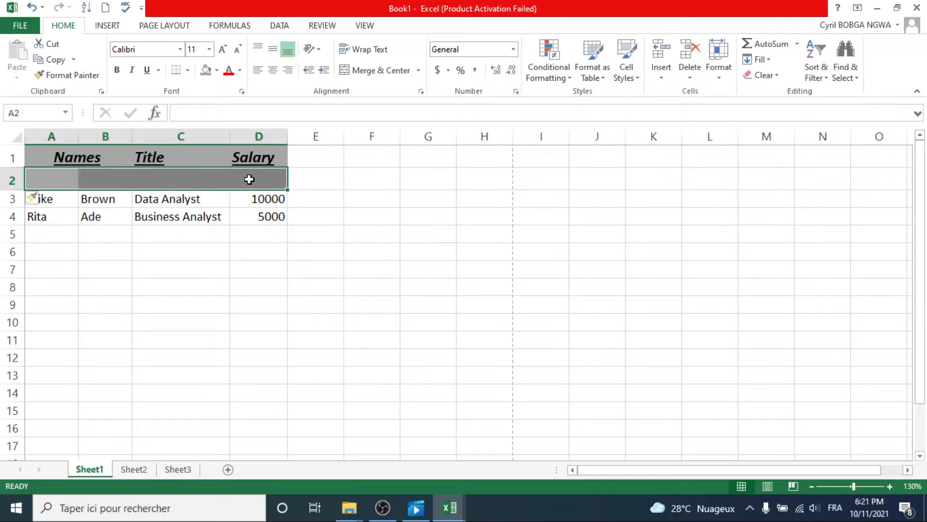
left_click(217, 71)
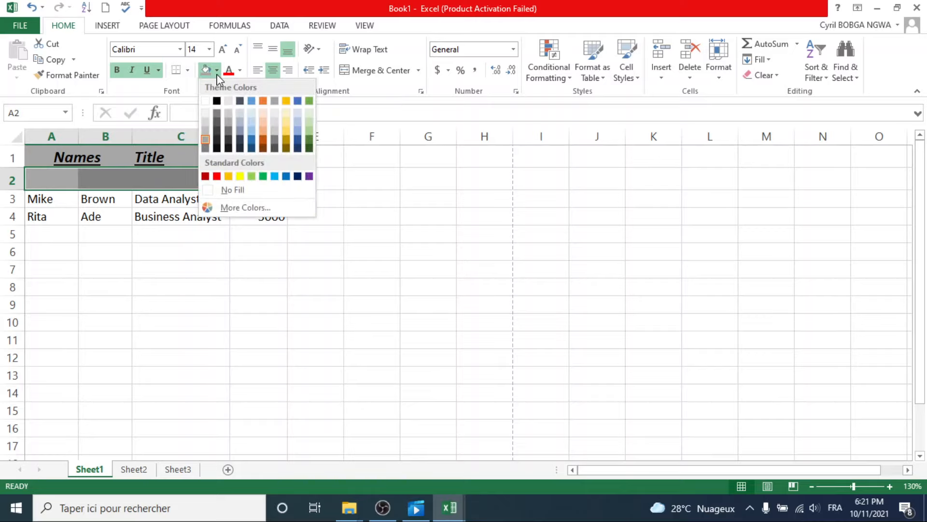
left_click(241, 191)
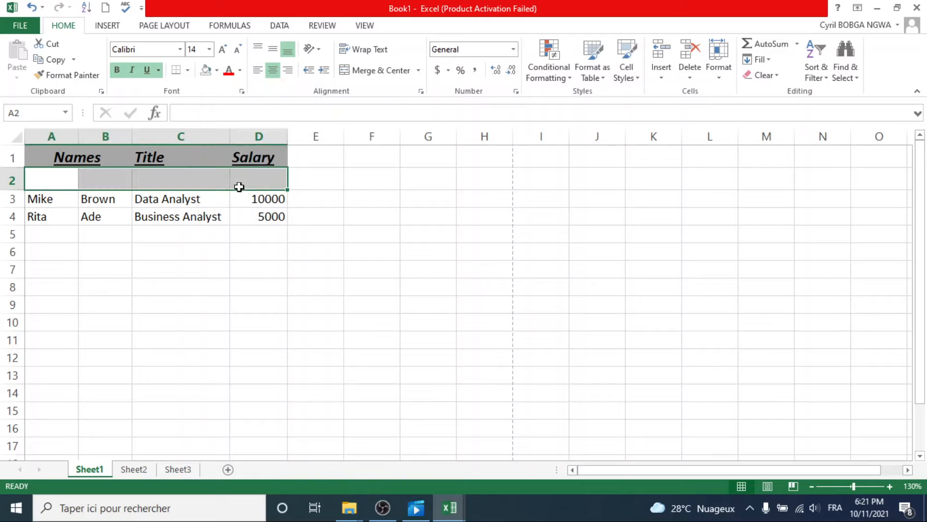
Enter the subheaders "First" in A2 and "Last" in B2 under the merged Names header
left_click(44, 187)
type("Fi")
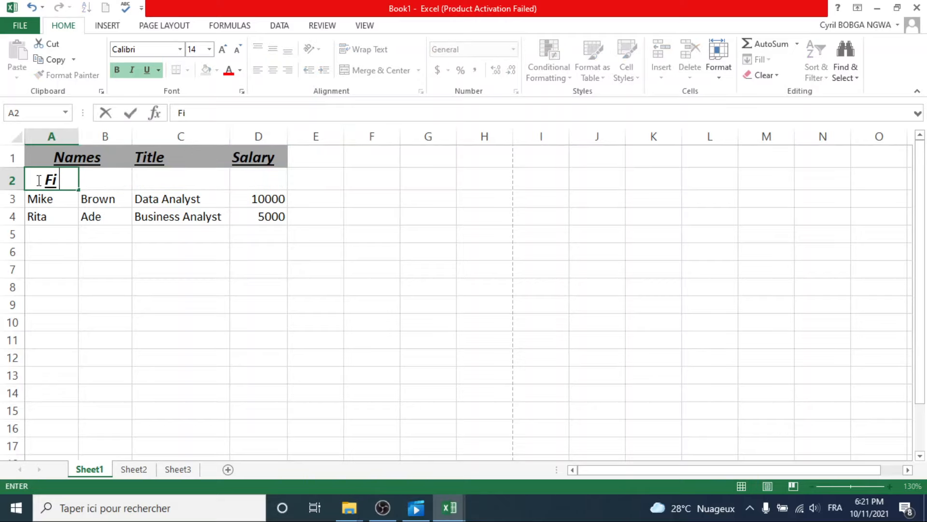
type("rst Na")
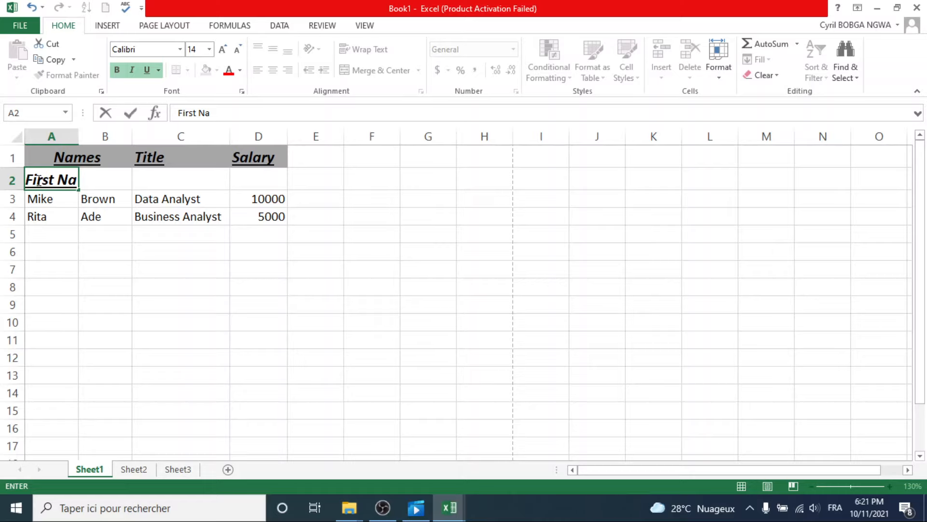
key("BackSpace")
key("BackSpace")
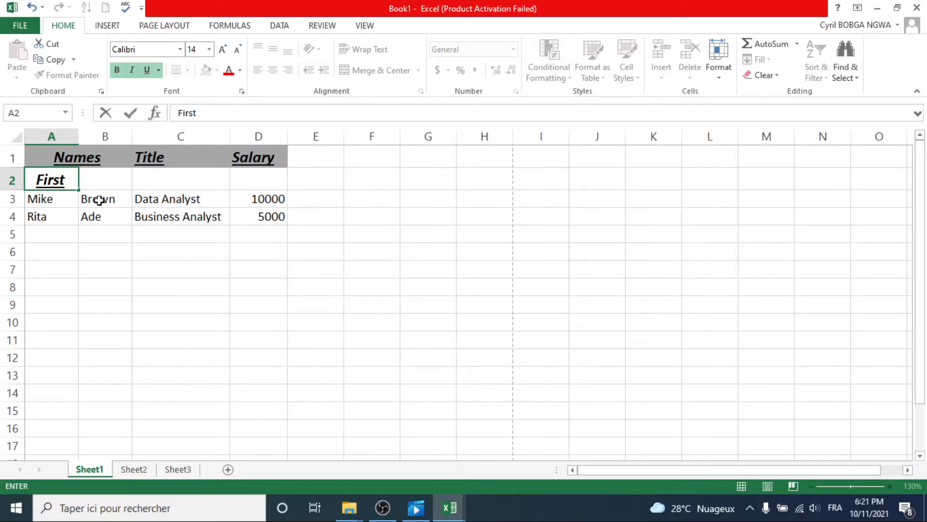
left_click(107, 183)
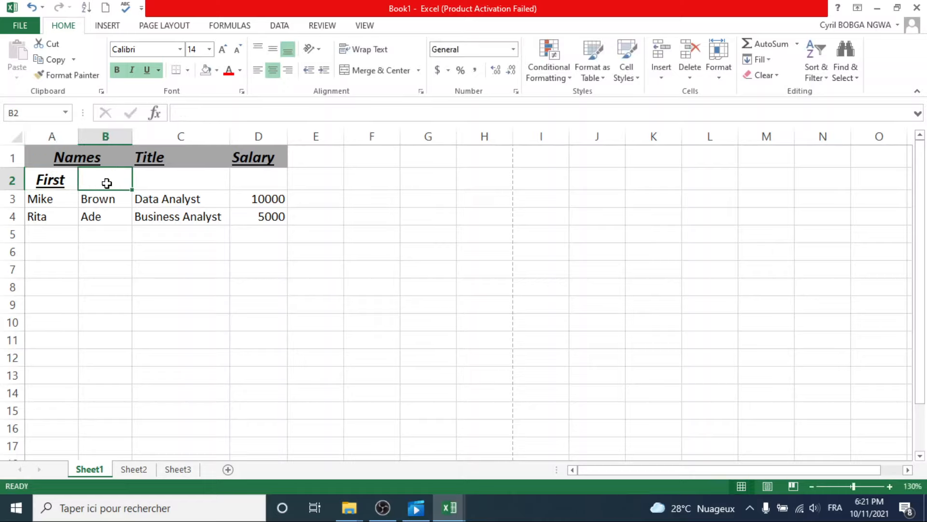
type("Last")
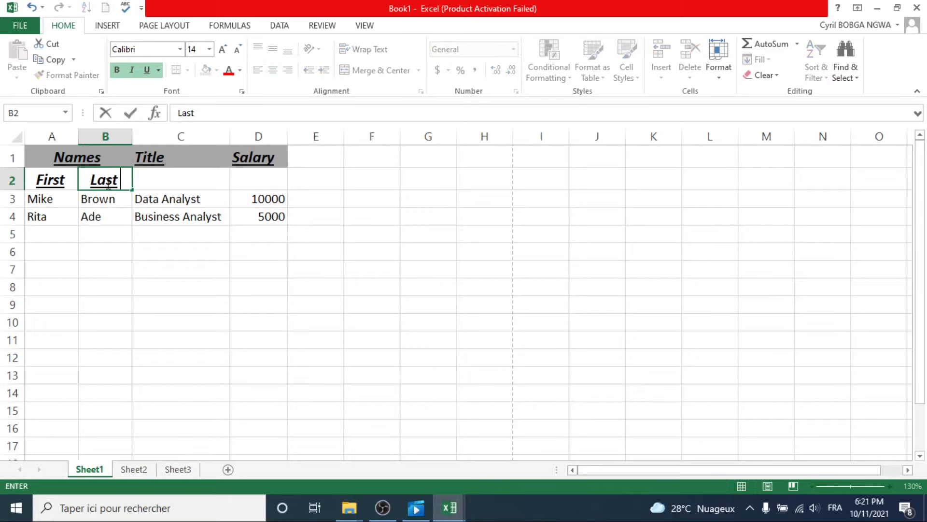
key("Tab")
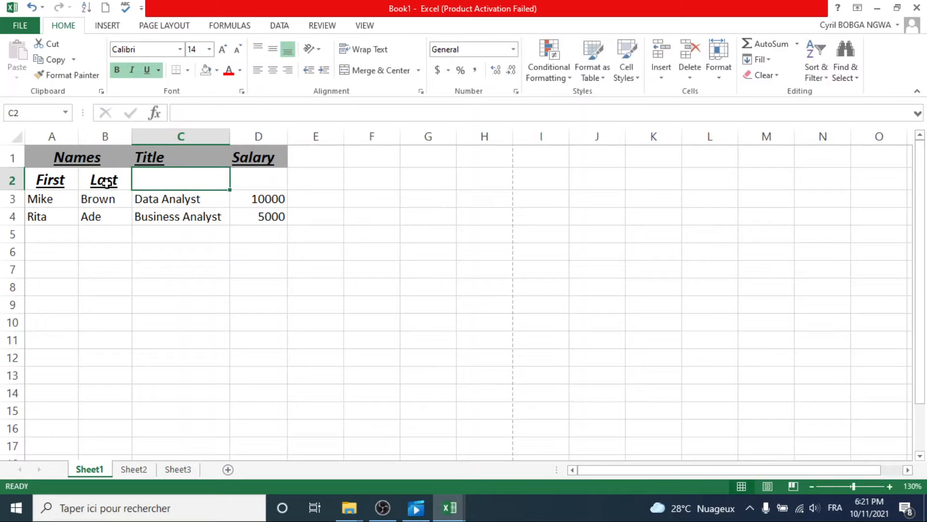
left_click(165, 249)
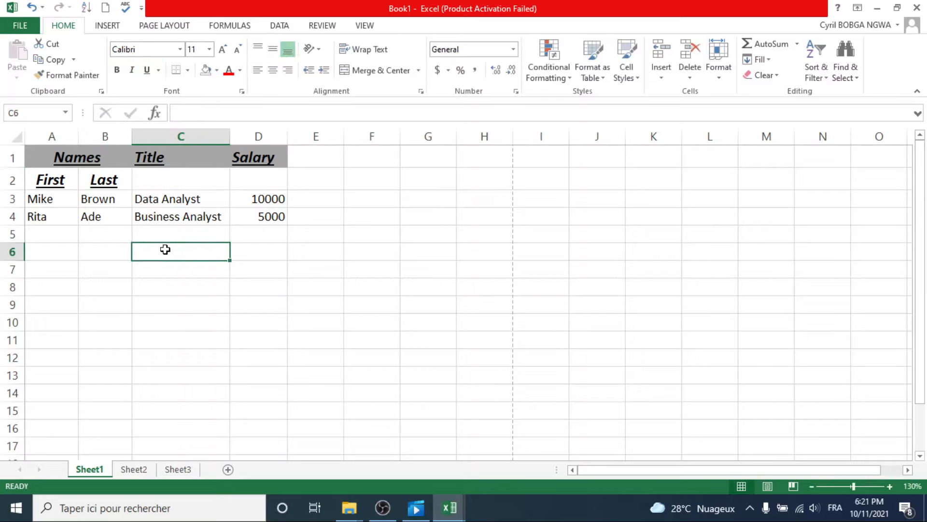
Remove the underline, italic and bold formatting from the subheaders in A2:B2
left_click_drag(45, 180, 94, 183)
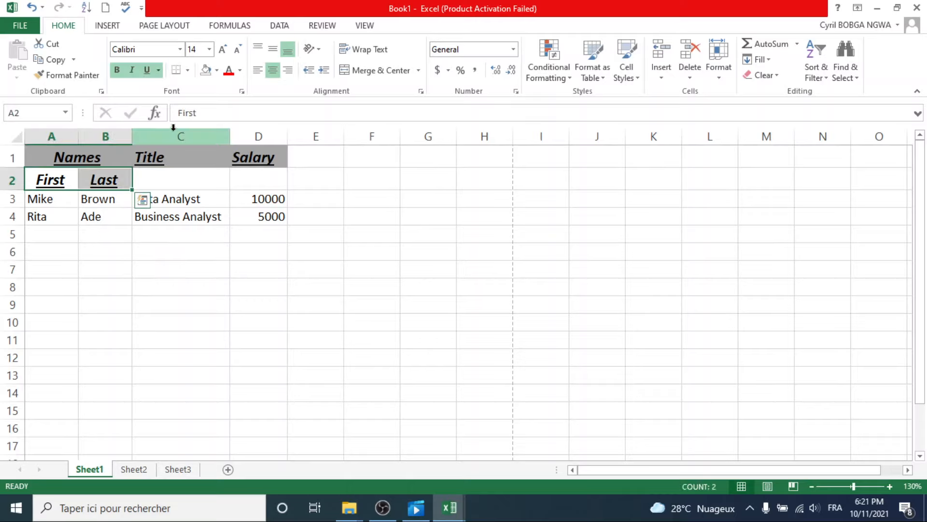
left_click(147, 71)
left_click(132, 70)
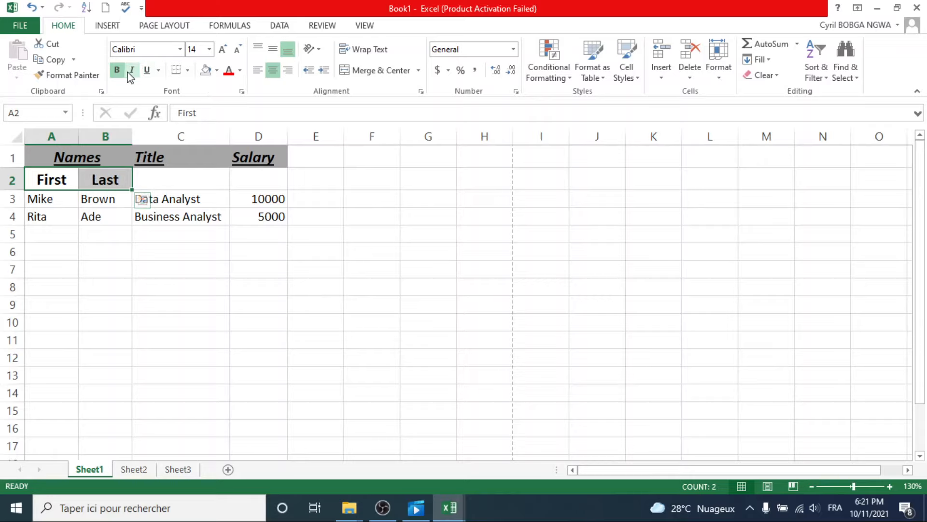
left_click(118, 71)
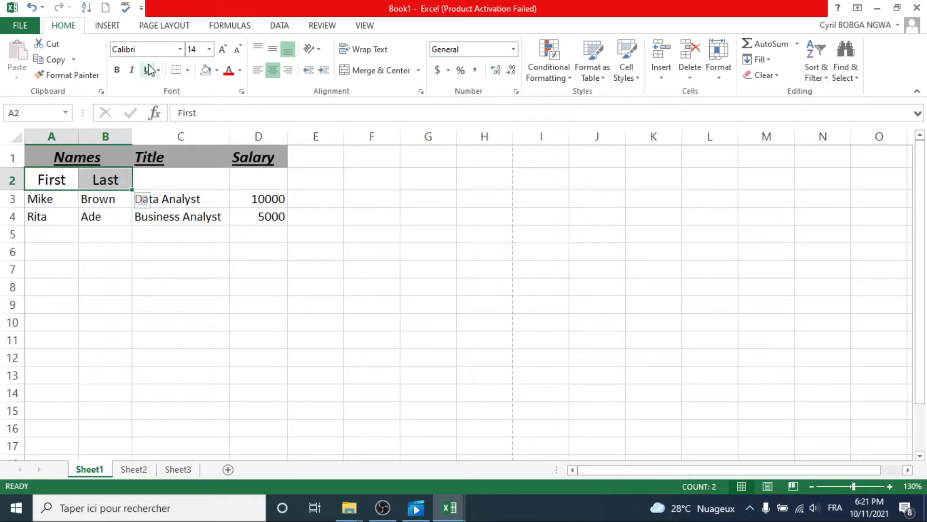
Set the font size of the First and Last subheaders in A2:B2 to 11
left_click(238, 50)
left_click(237, 50)
left_click(237, 50)
left_click(225, 50)
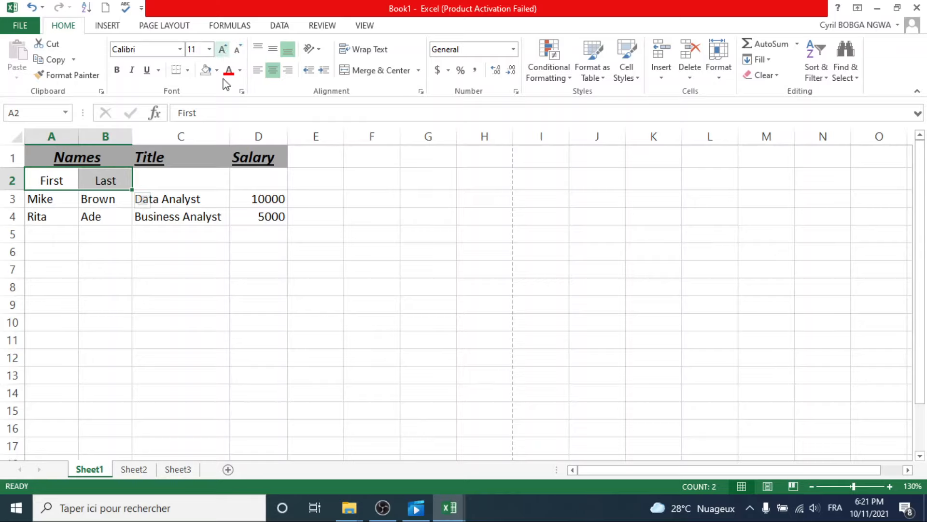
left_click(168, 266)
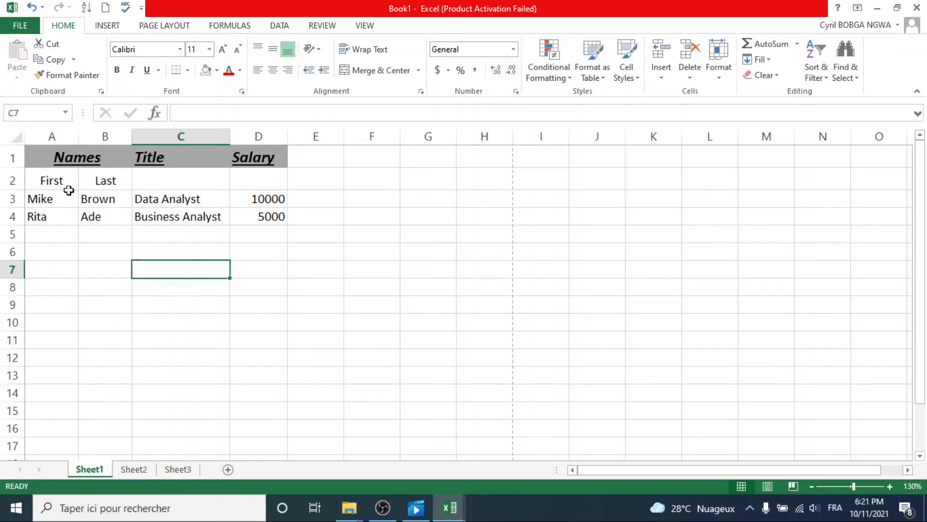
Merge and center the Title header across C1:C2, and align its text to the middle vertically and the center horizontally
left_click(179, 157)
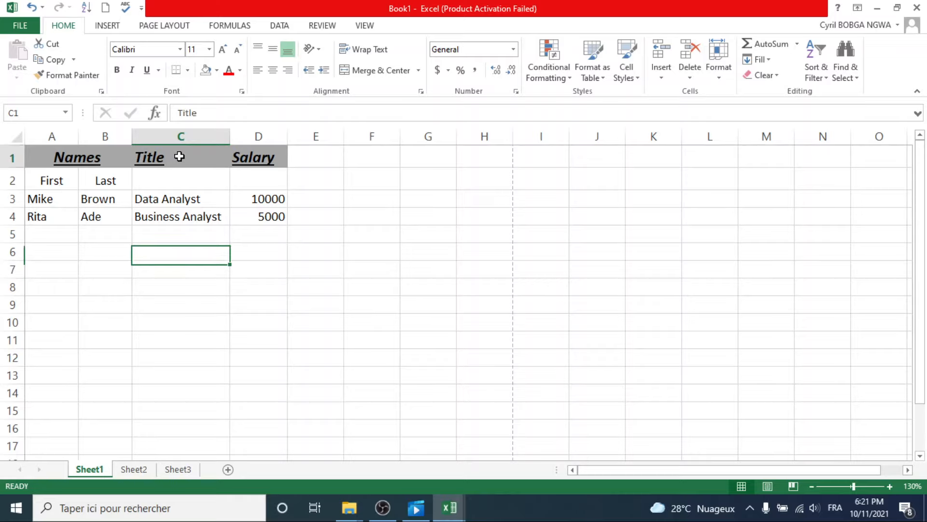
left_click_drag(179, 157, 180, 179)
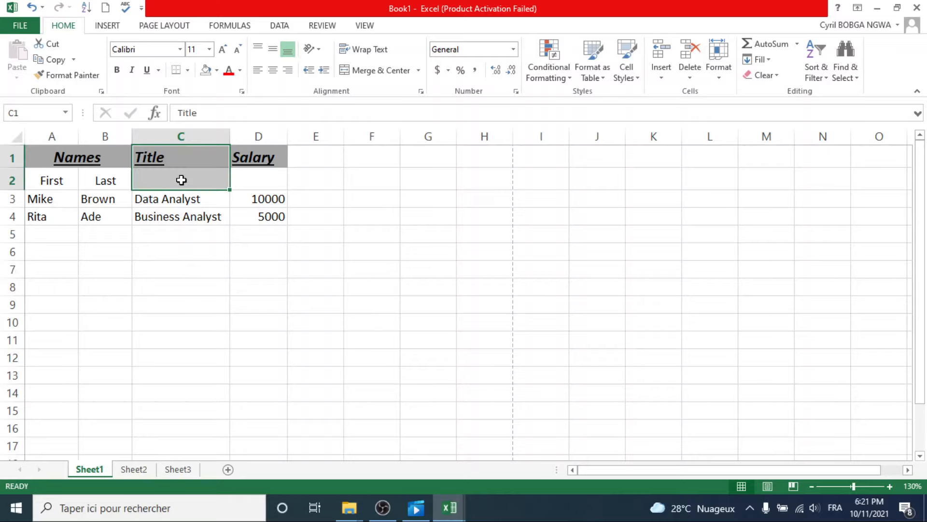
left_click(360, 73)
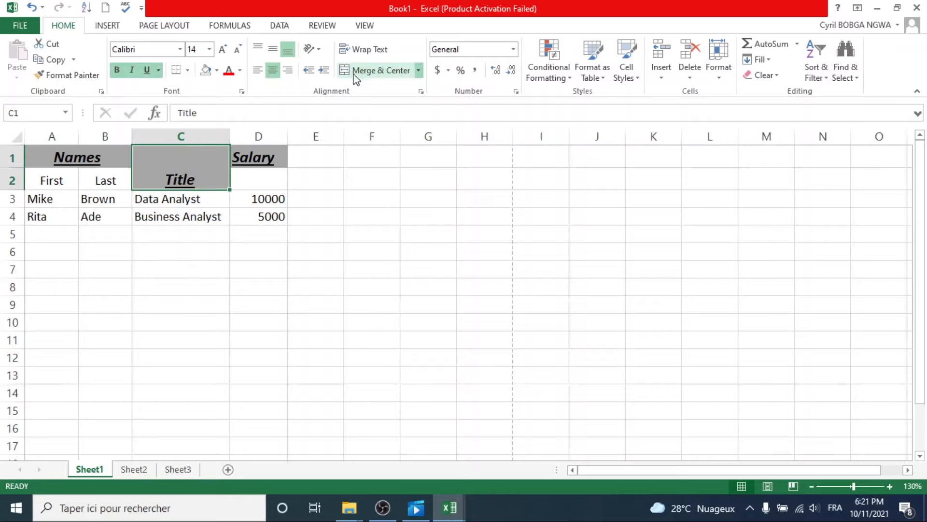
left_click(273, 51)
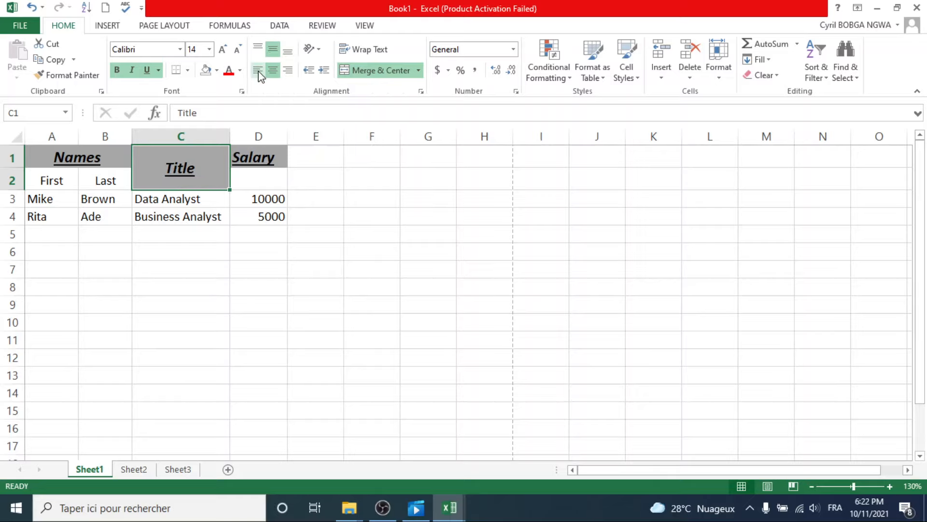
left_click(259, 71)
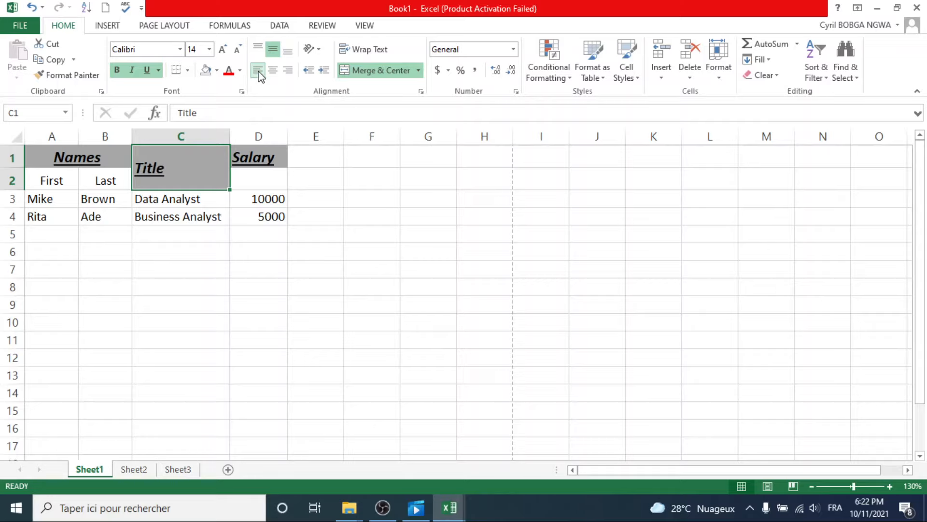
left_click(288, 71)
left_click(273, 71)
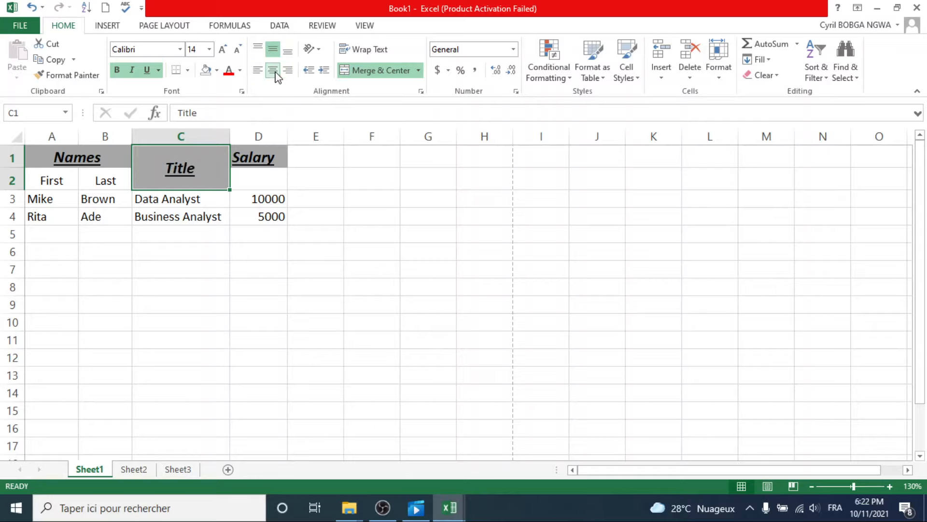
Merge and center the Salary header across D1:D2 and middle-align its text vertically
left_click(261, 156)
left_click_drag(260, 156, 261, 176)
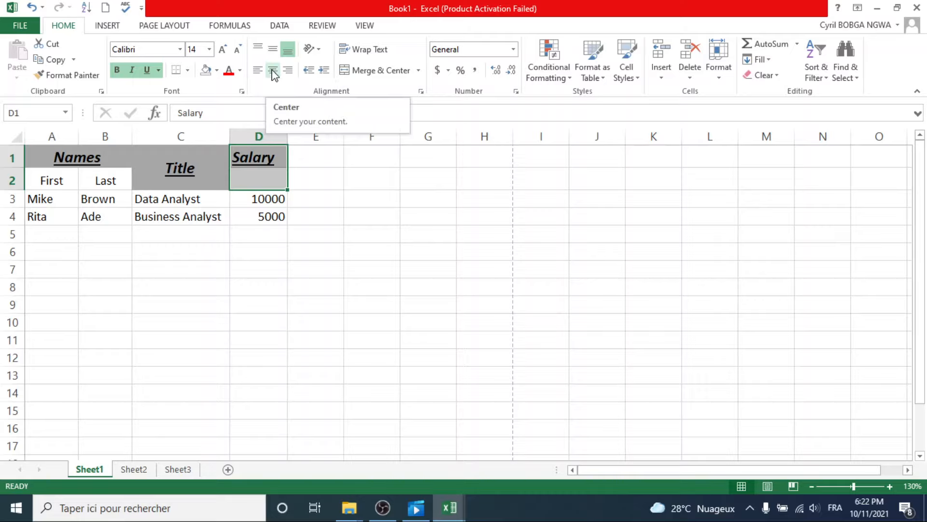
left_click(374, 70)
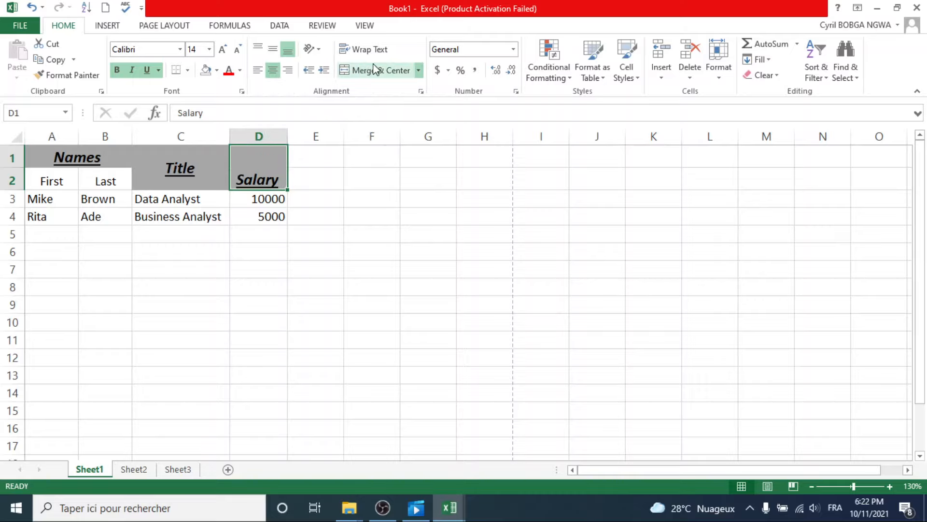
left_click(274, 50)
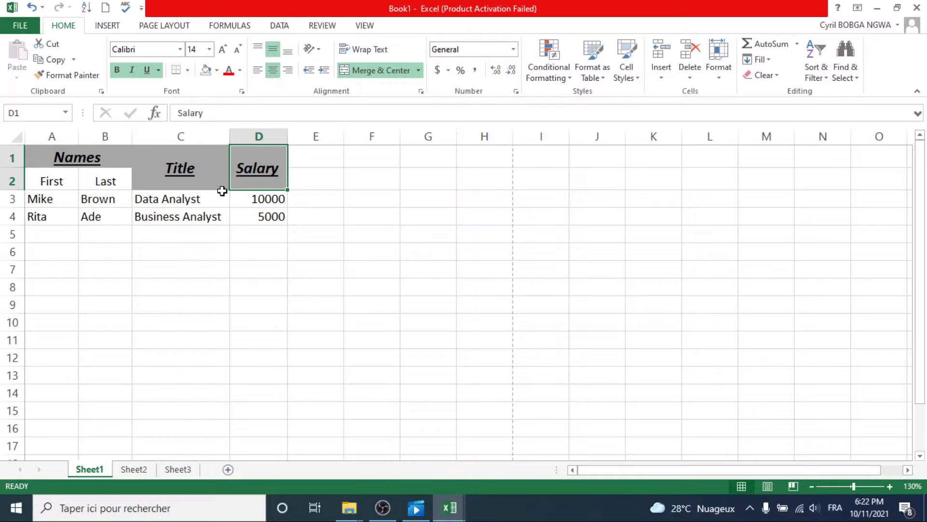
left_click(185, 185)
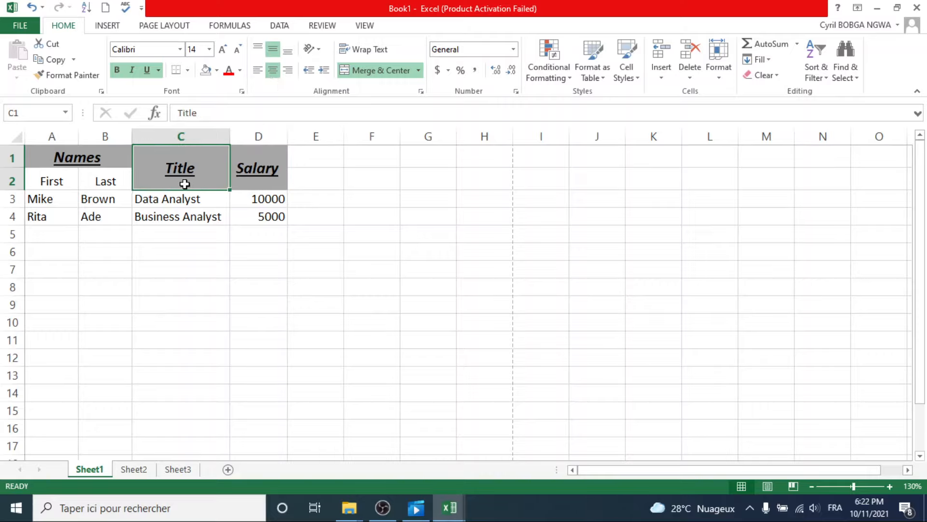
Apply All Borders to the First and Last subheader cells A2:B2
left_click(91, 182)
left_click_drag(83, 180, 57, 181)
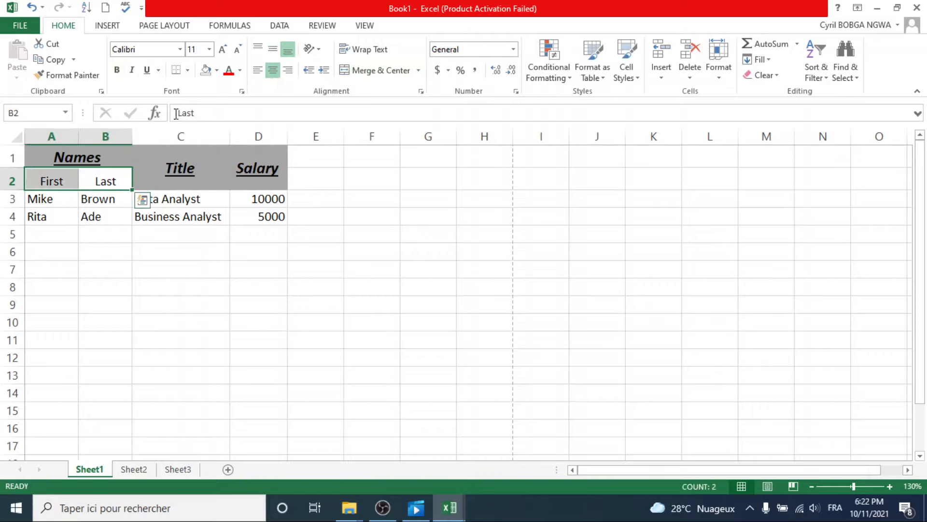
left_click(188, 71)
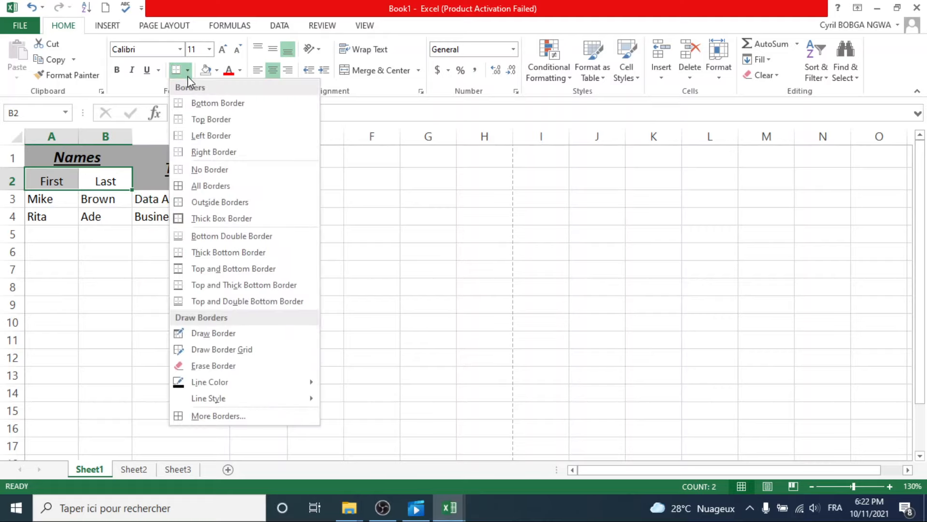
left_click(228, 189)
left_click(189, 227)
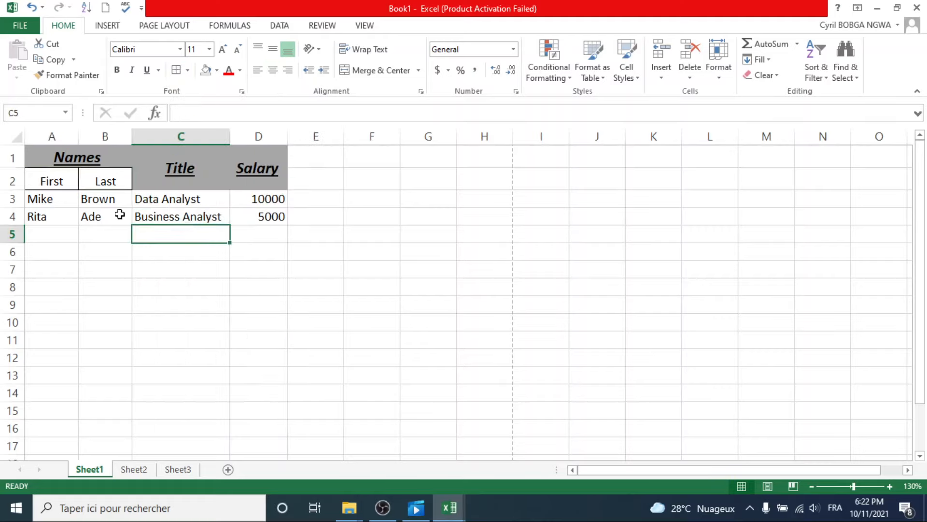
Apply All Borders to the employee data rows A3:D4 and to the header block A1:D2
left_click_drag(54, 200, 256, 216)
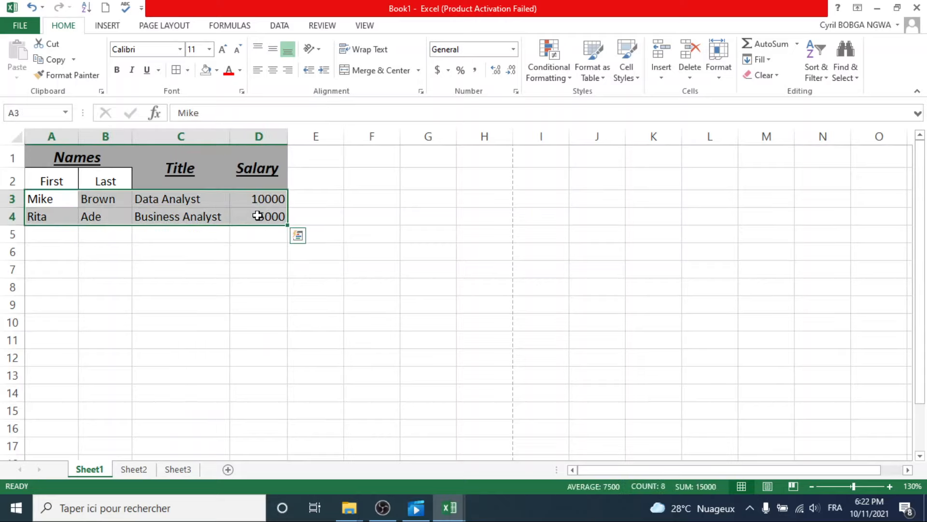
left_click(176, 70)
left_click(206, 267)
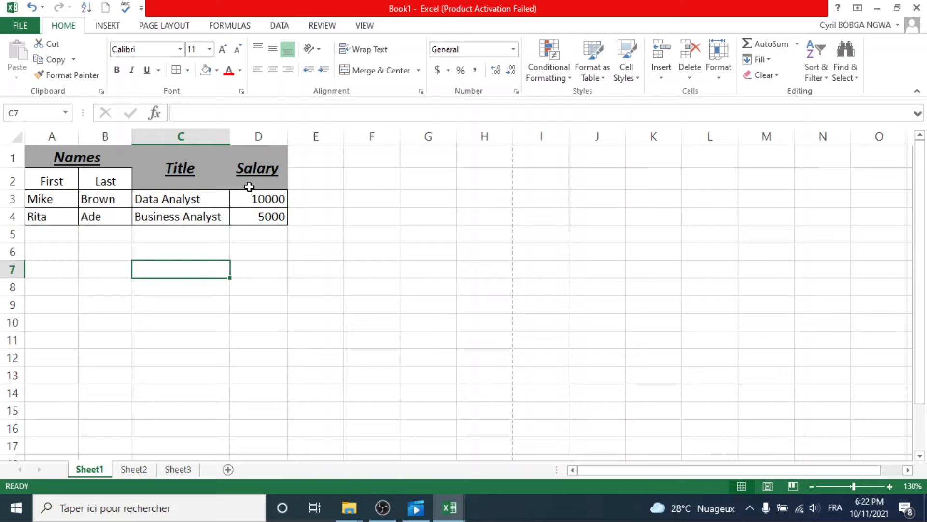
left_click(230, 181)
left_click_drag(230, 180, 62, 165)
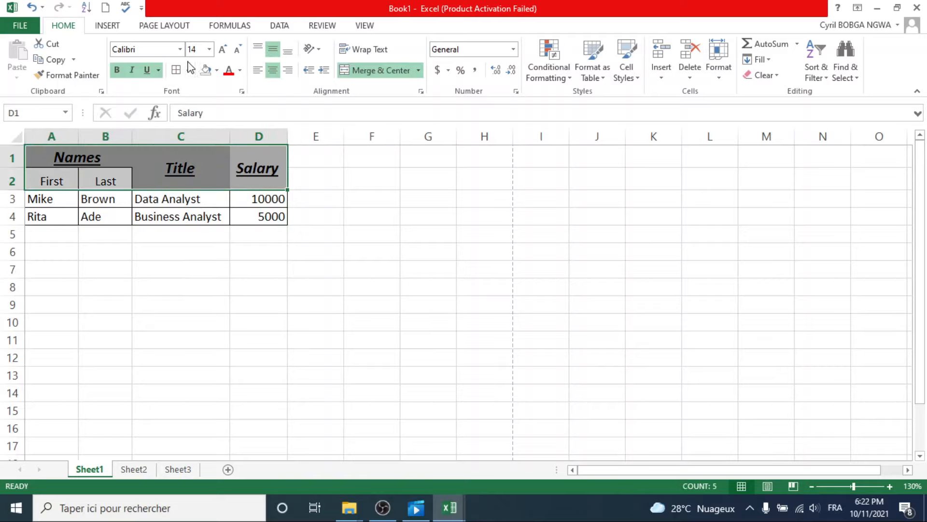
left_click(201, 248)
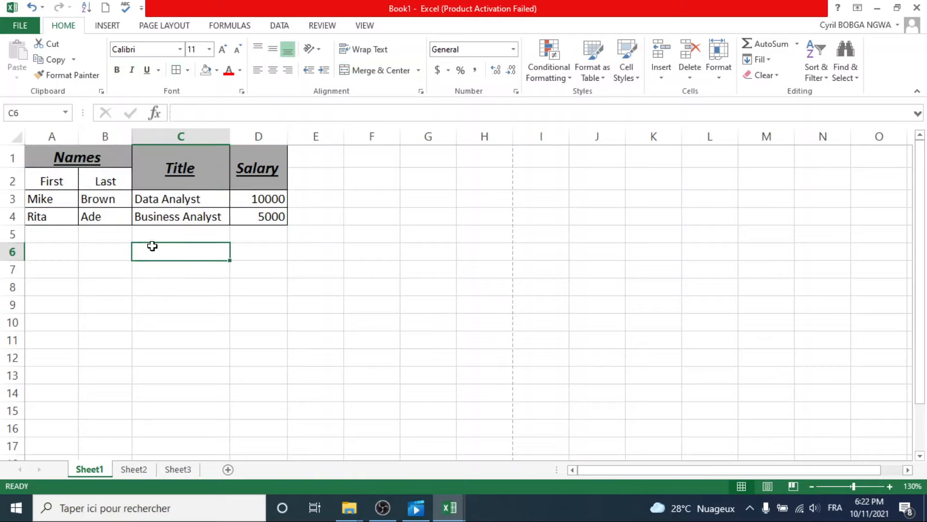
Make the First and Last subheaders in A2:B2 bold
left_click_drag(109, 182, 66, 186)
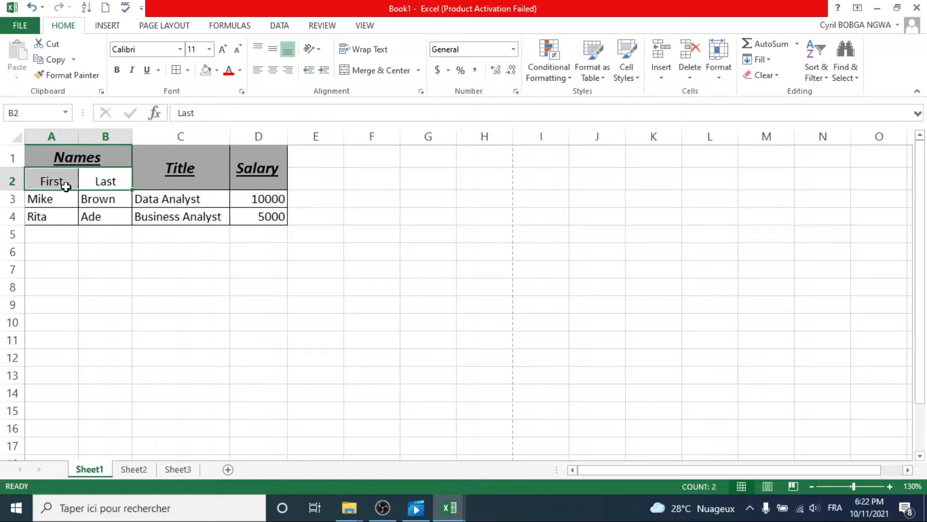
left_click(116, 70)
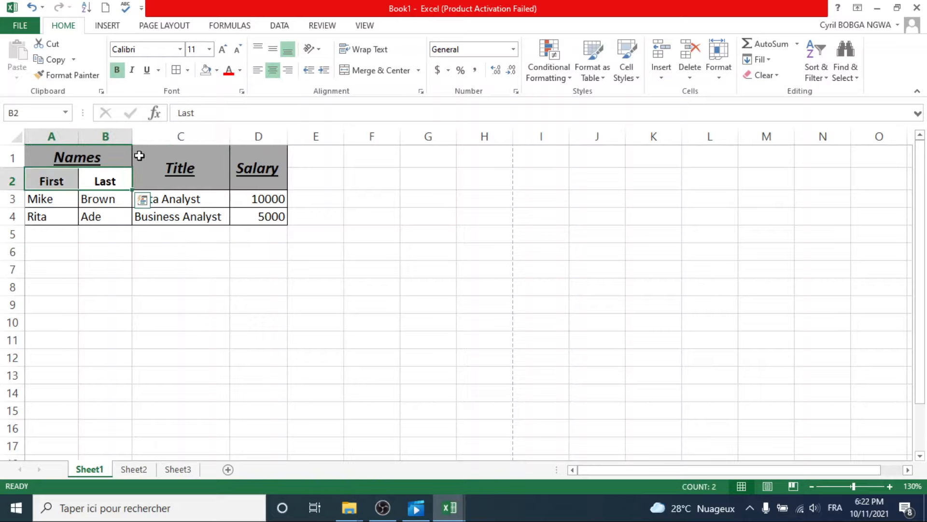
left_click(161, 268)
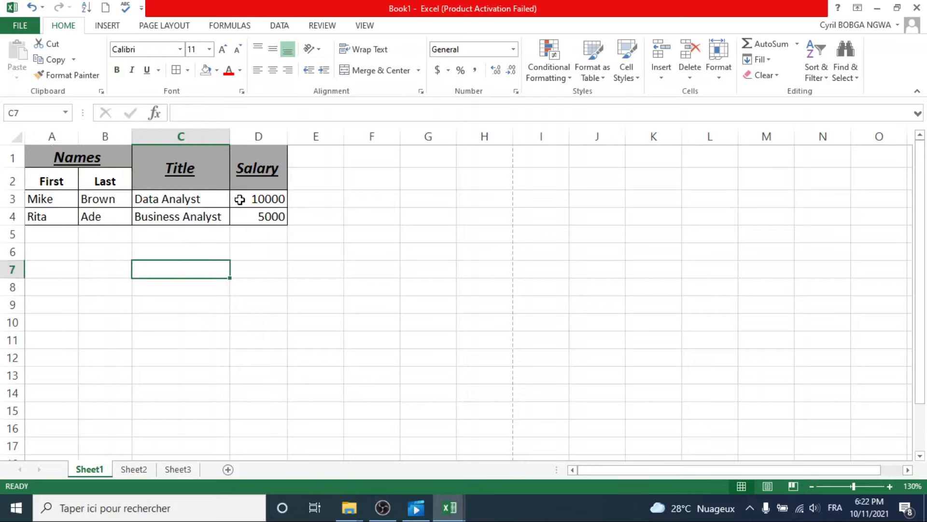
Apply a Thick Box Border around the header block A1:D2 and another around the data rows A3:D4
left_click(266, 182)
left_click_drag(257, 182, 62, 184)
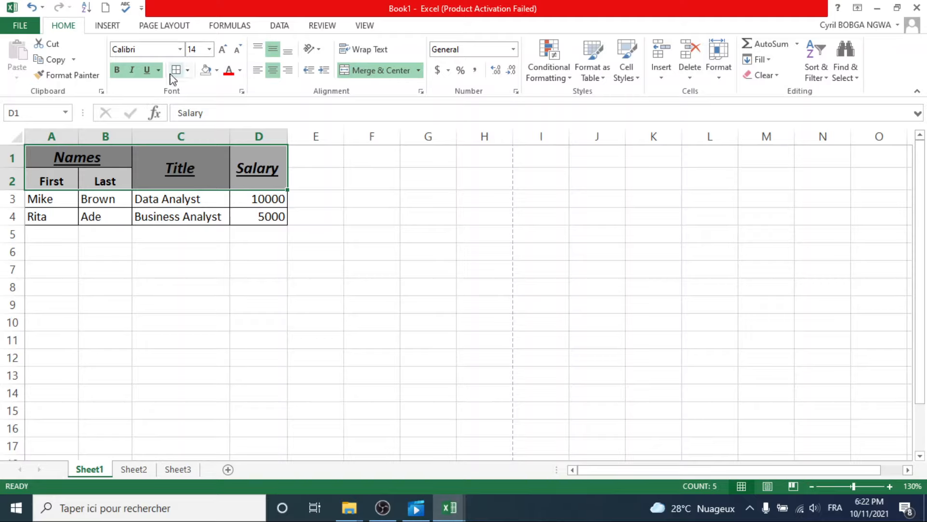
left_click(187, 70)
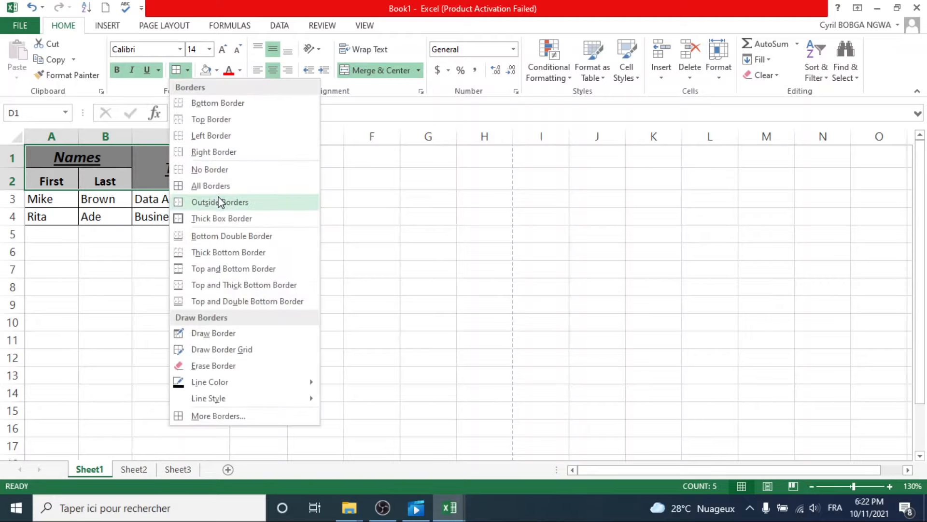
left_click(219, 218)
left_click(188, 255)
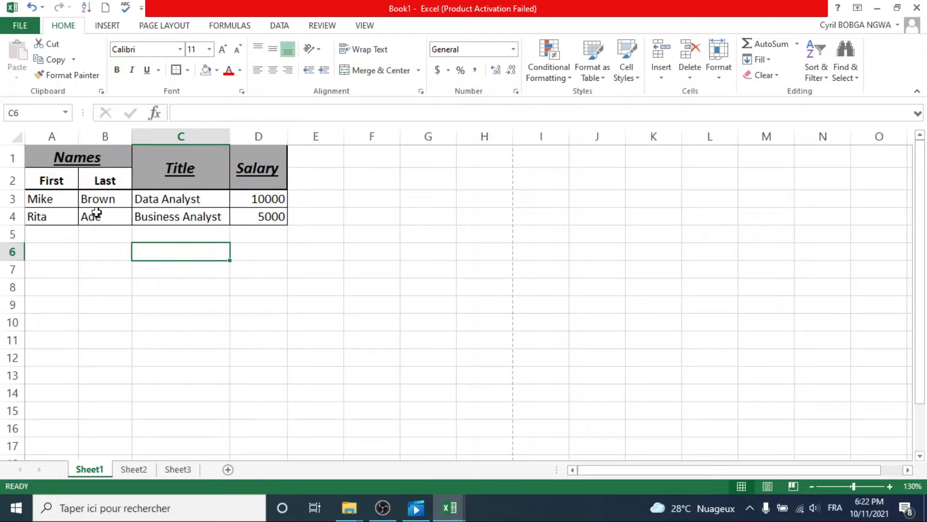
left_click_drag(43, 202, 250, 213)
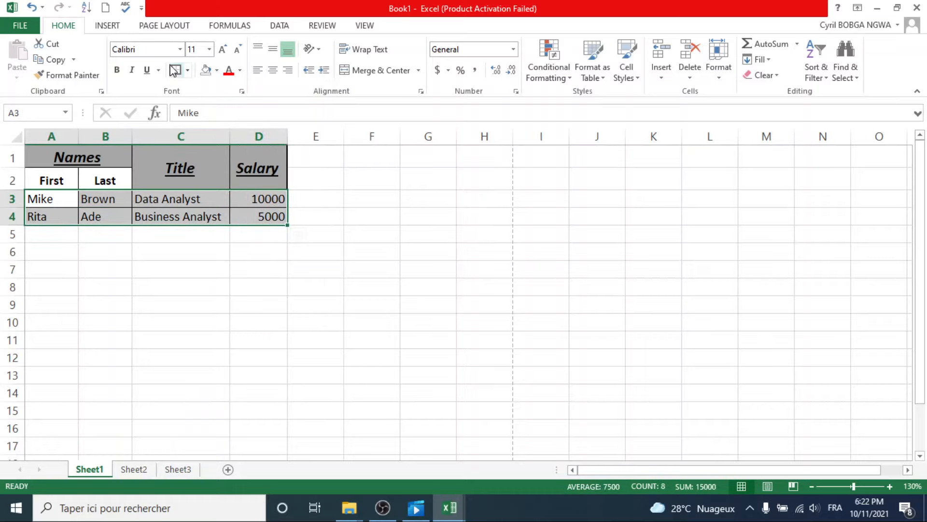
left_click(213, 301)
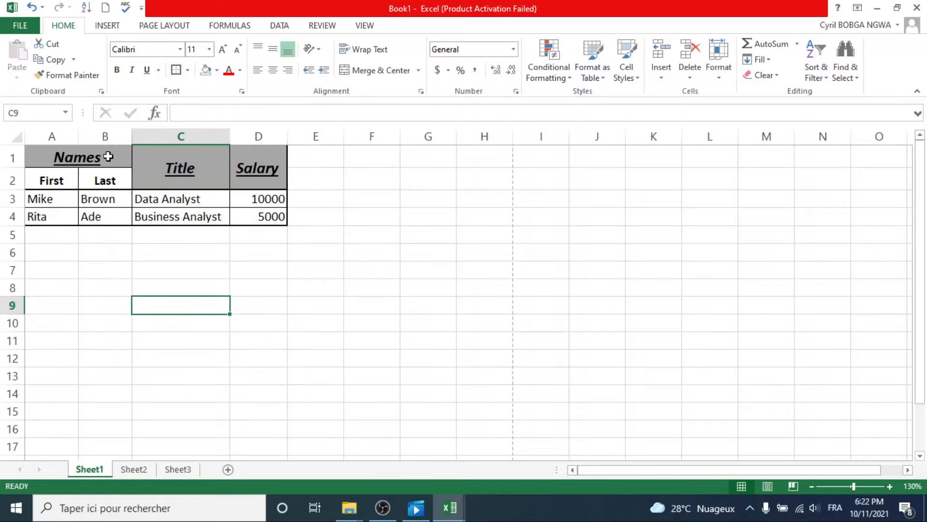
left_click(84, 161)
left_click(155, 174)
left_click(167, 193)
left_click(145, 247)
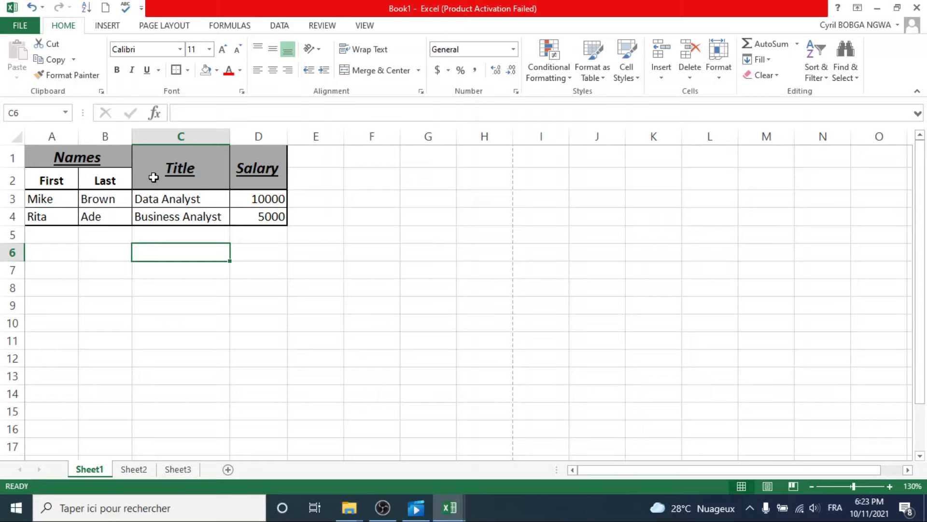
Turn on Wrap Text for the subheader cells A2:B2
left_click_drag(45, 180, 82, 178)
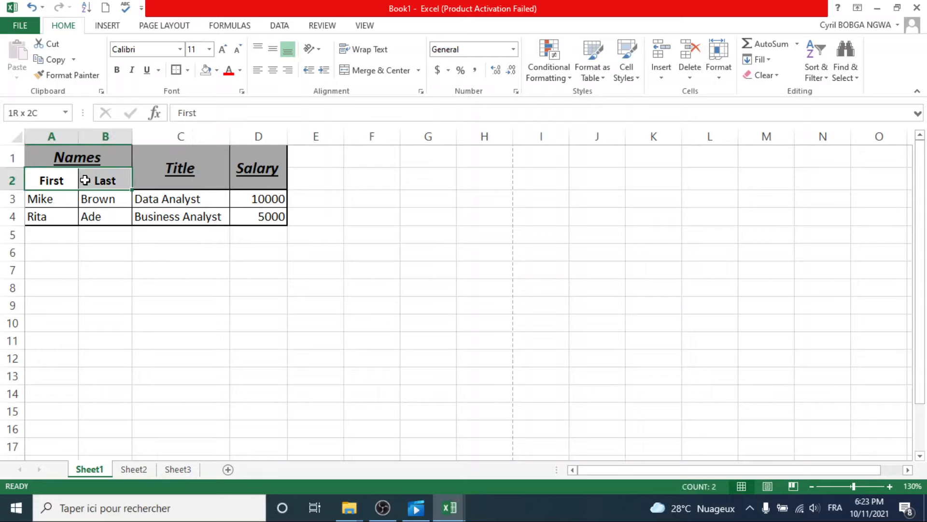
left_click(371, 53)
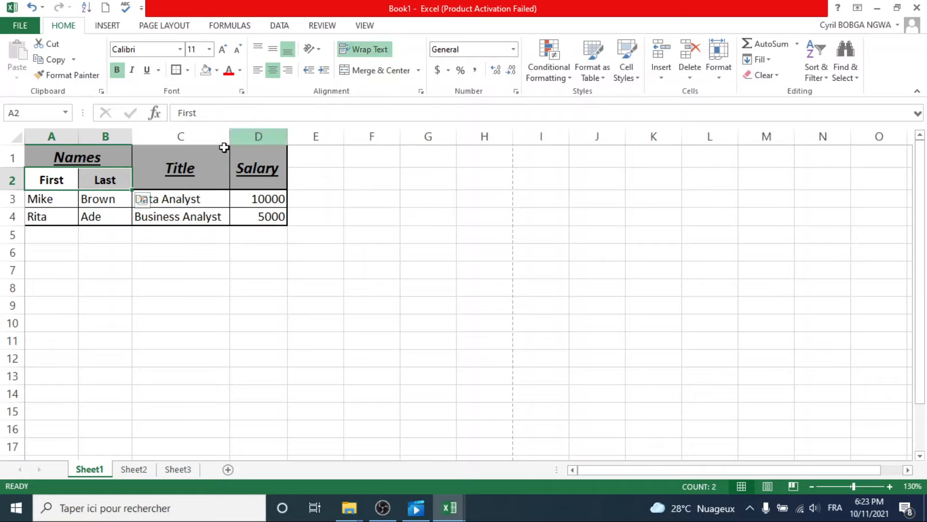
Change the subheader in A2 to "First Names" and auto-fit the height of row 2 to the wrapped text
left_click(62, 179)
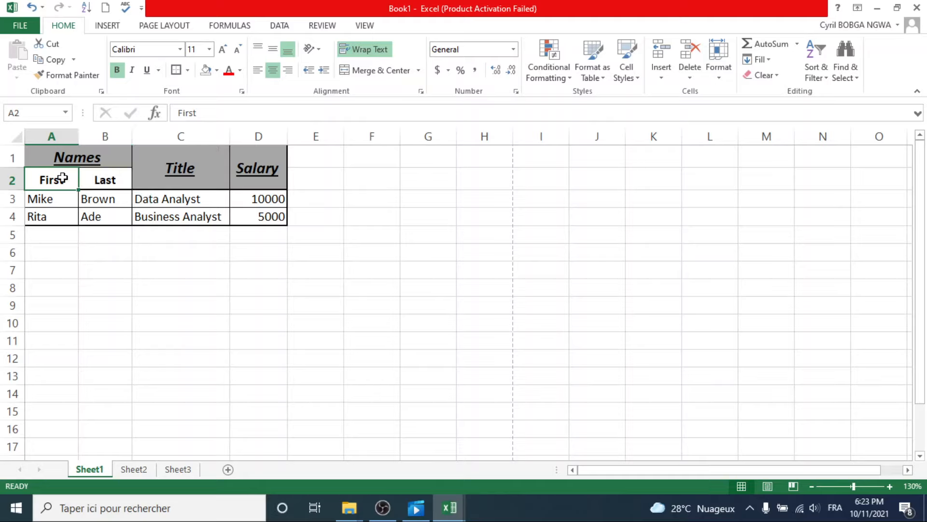
double_click(64, 179)
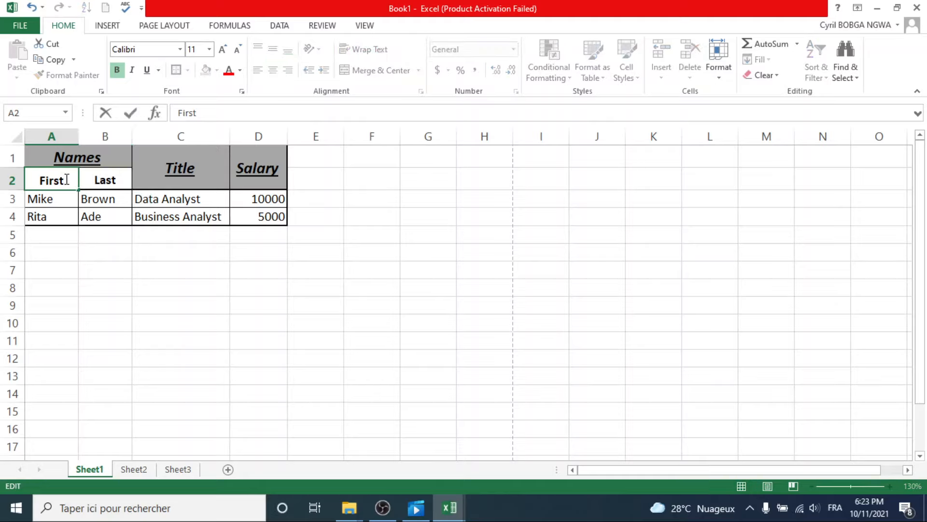
type("Names")
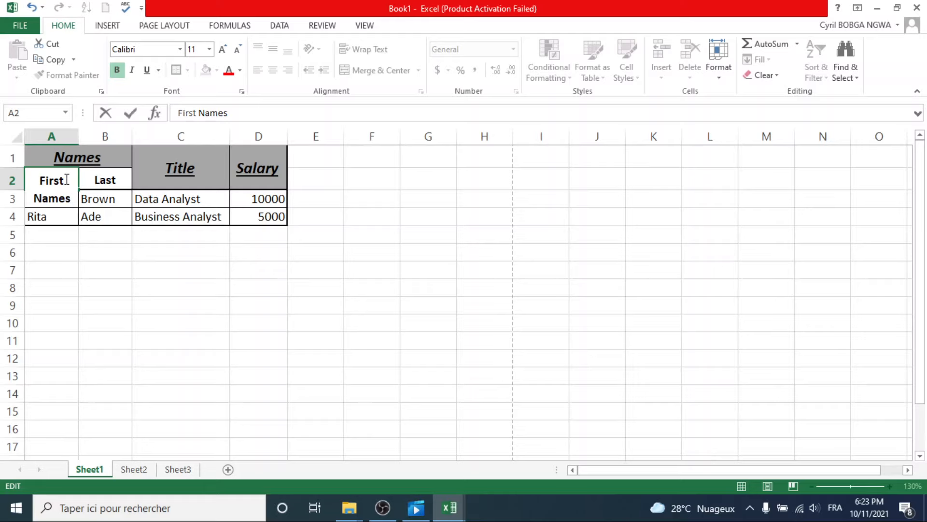
key("Return")
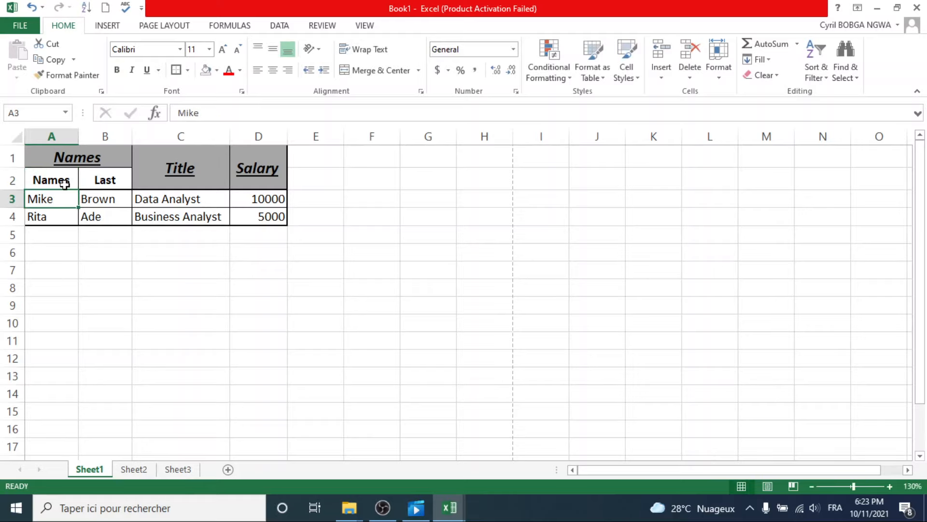
double_click(19, 189)
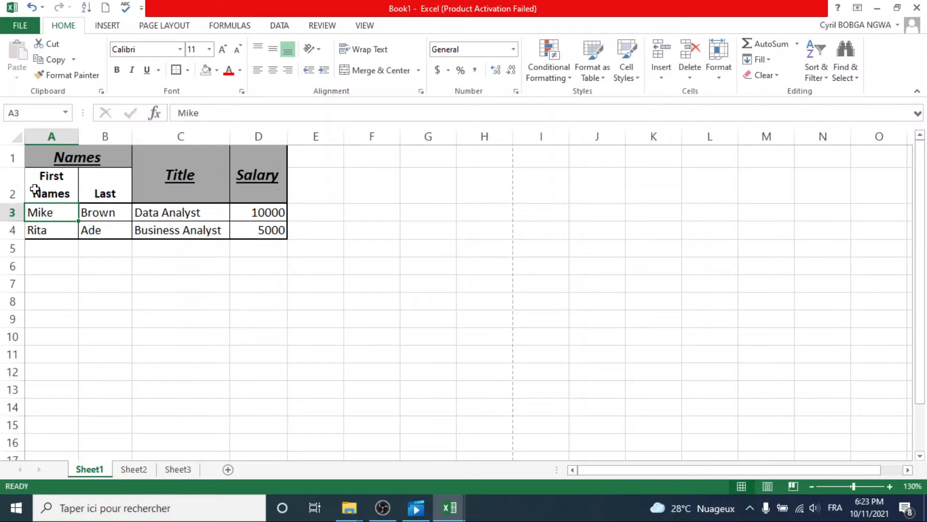
Turn Wrap Text off and back on for the subheader in A2
left_click(57, 190)
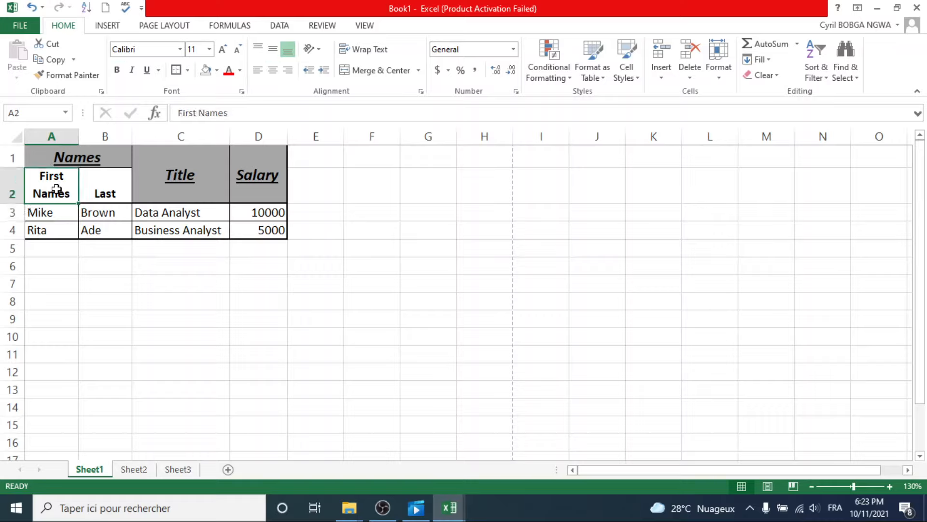
left_click(368, 54)
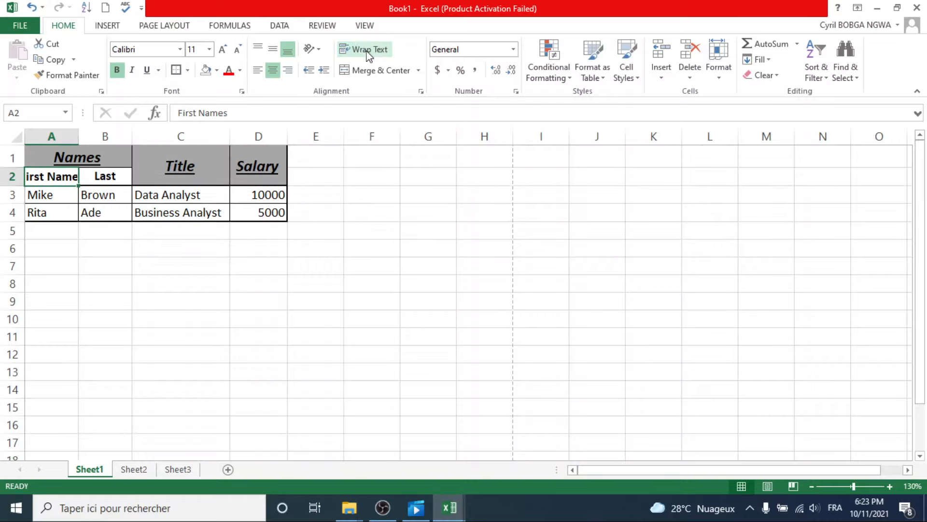
left_click(368, 55)
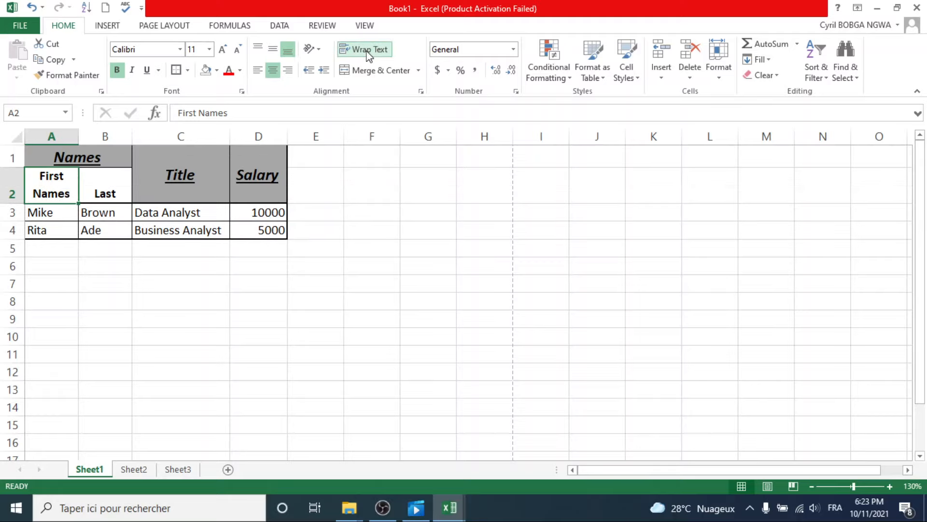
Change the subheader in B2 to "Last Names"
left_click(121, 193)
double_click(121, 193)
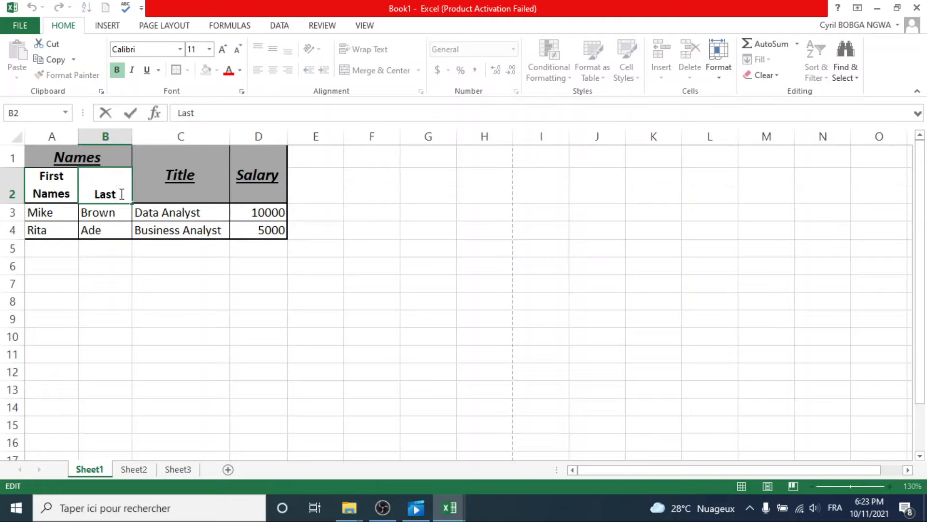
type("Name")
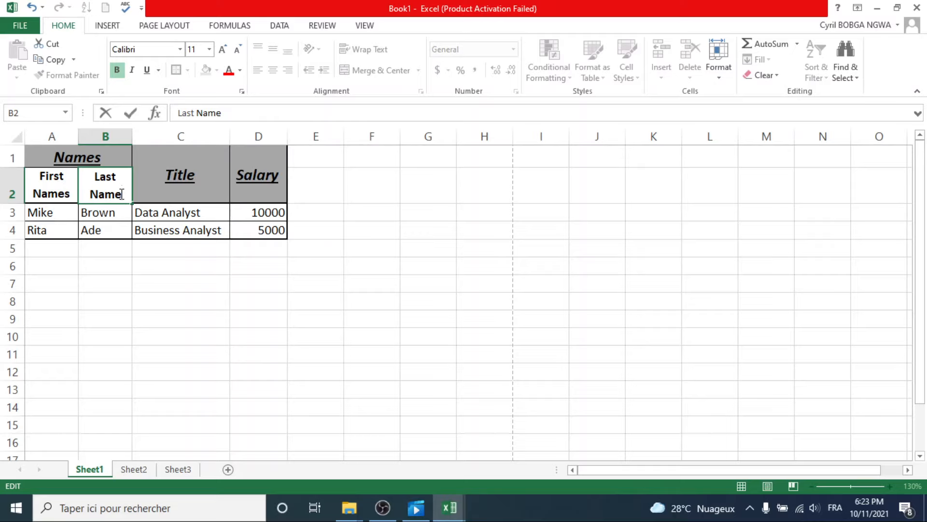
type("s")
key("Return")
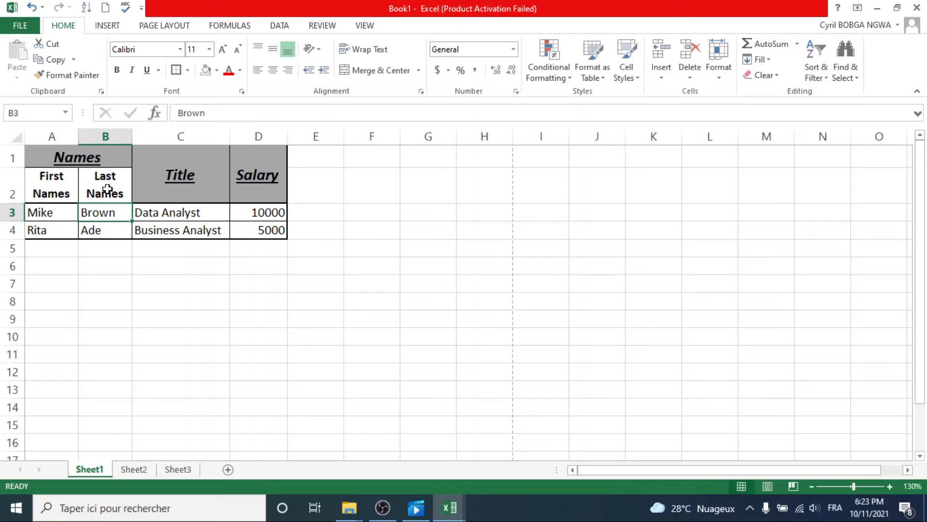
Turn Wrap Text off and on again for the subheader in B2
left_click_drag(107, 189, 51, 188)
left_click(375, 54)
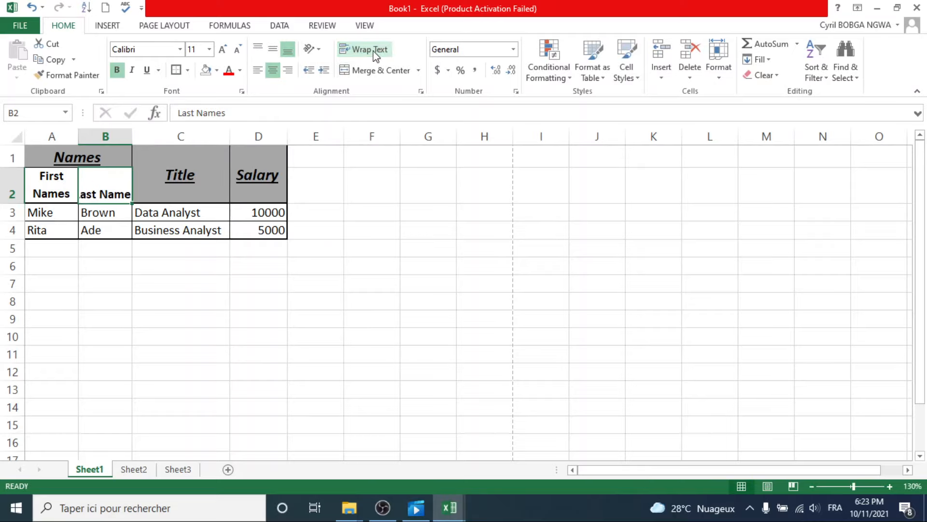
left_click(375, 54)
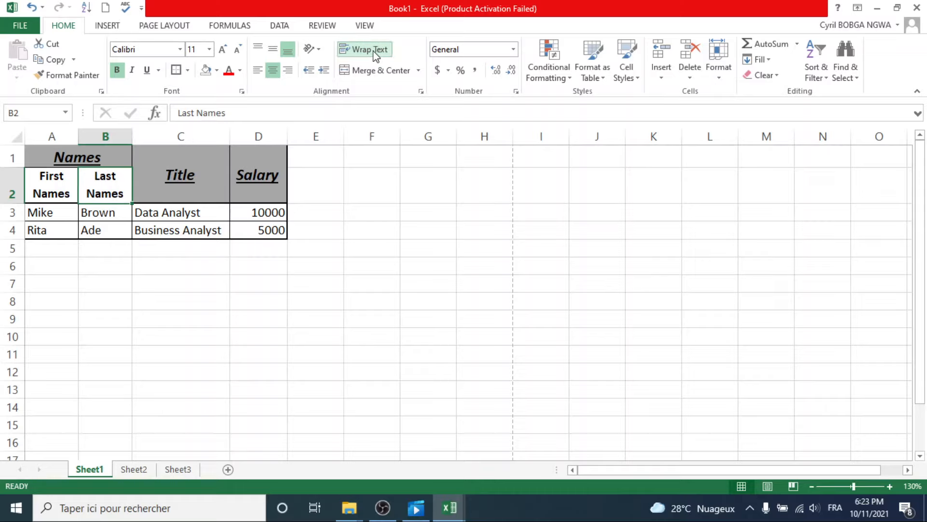
Apply the Angle Counterclockwise orientation to the subheaders in A2:B2
left_click_drag(54, 190, 91, 191)
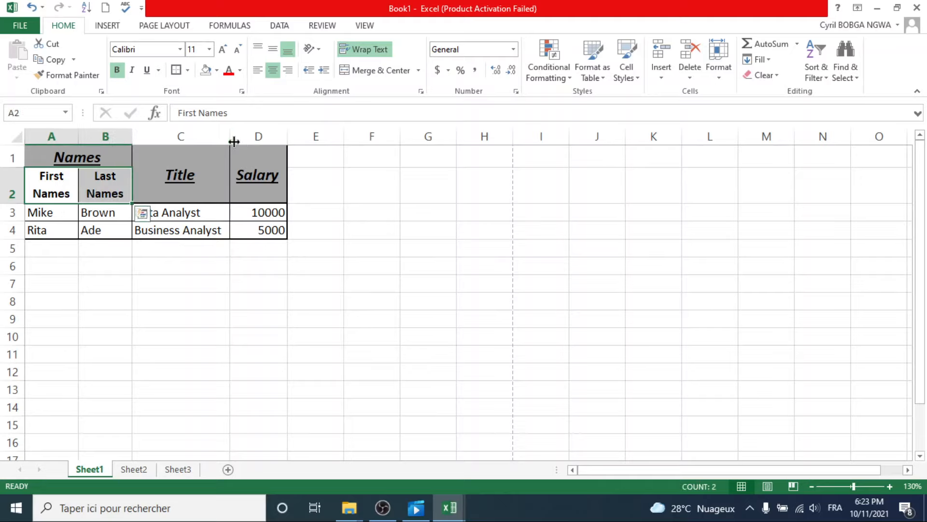
left_click(315, 50)
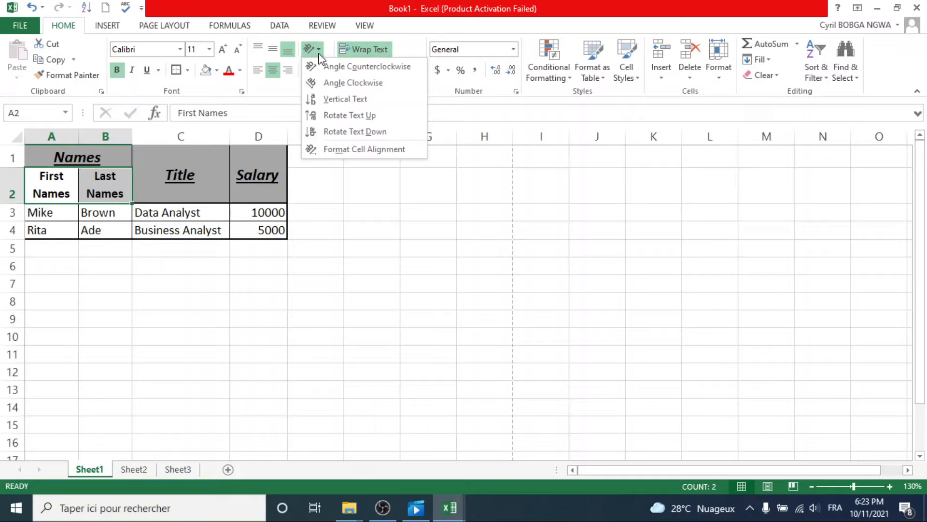
left_click(346, 68)
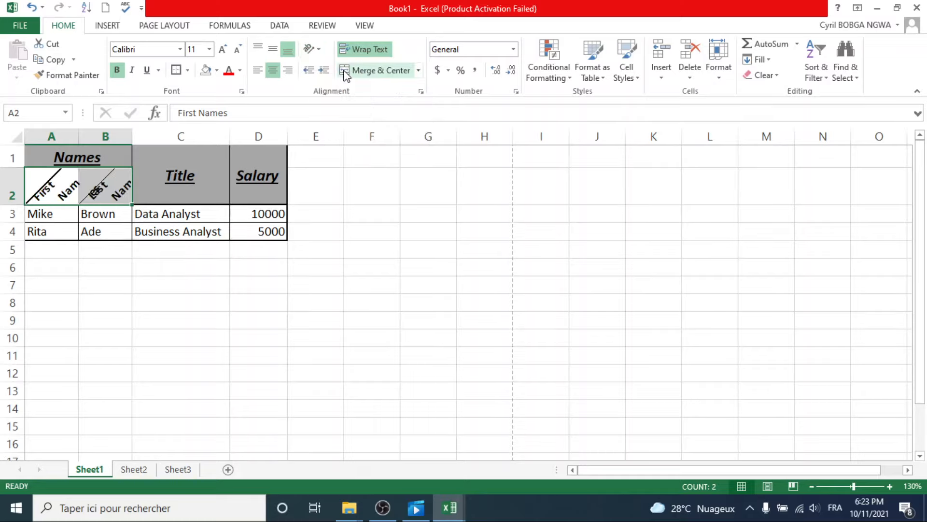
Widen columns A and B and increase the height of row 2 so the slanted subheaders have room
left_click_drag(79, 135, 109, 135)
left_click_drag(18, 205, 19, 251)
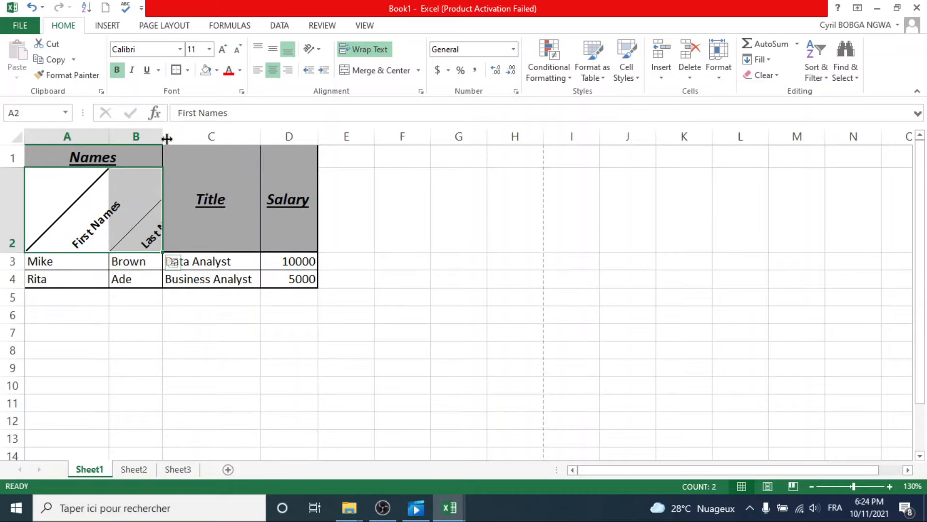
left_click_drag(164, 136, 279, 133)
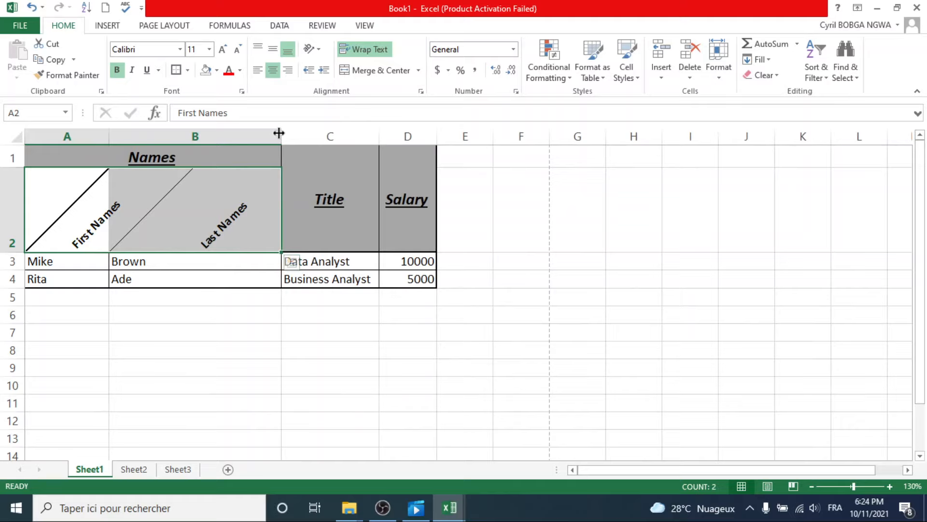
left_click(214, 213)
left_click(92, 218)
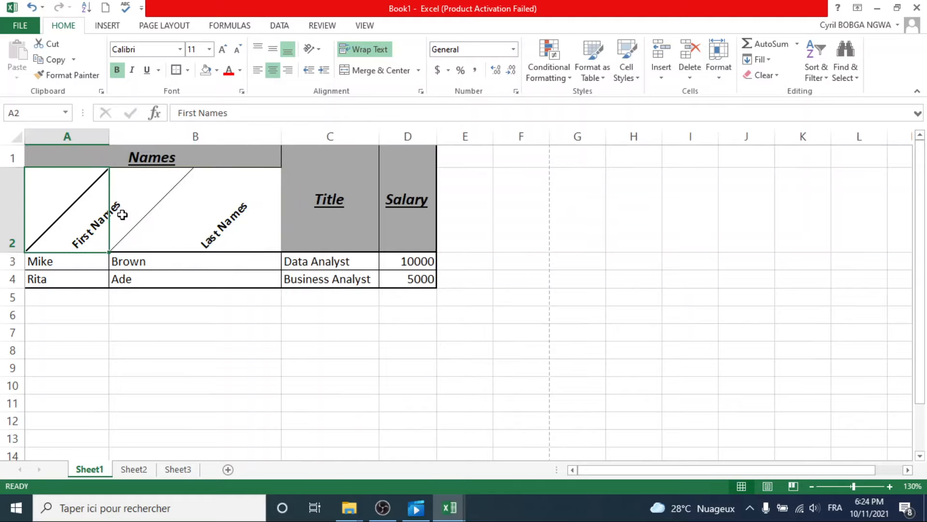
left_click(162, 218)
left_click(96, 219)
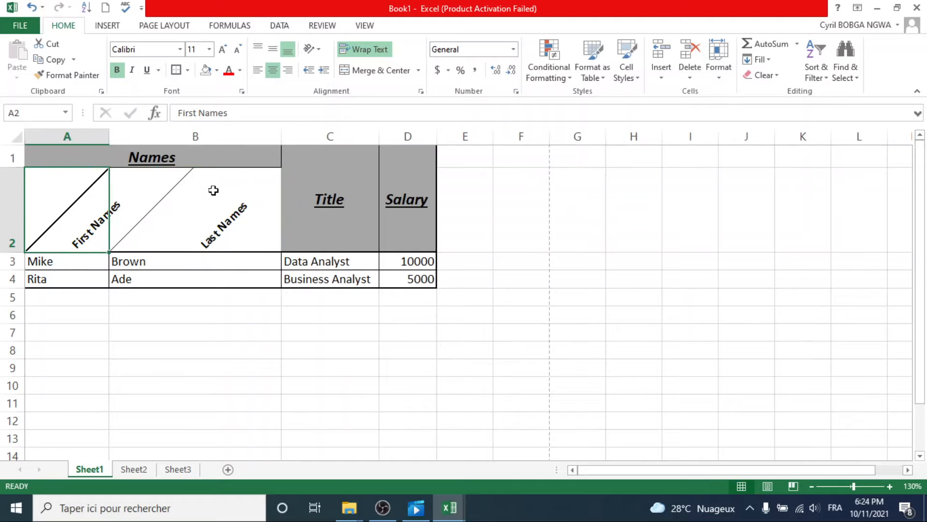
Set the text orientation of A2 to 0 degrees through Format Cell Alignment
left_click(350, 54)
left_click(319, 50)
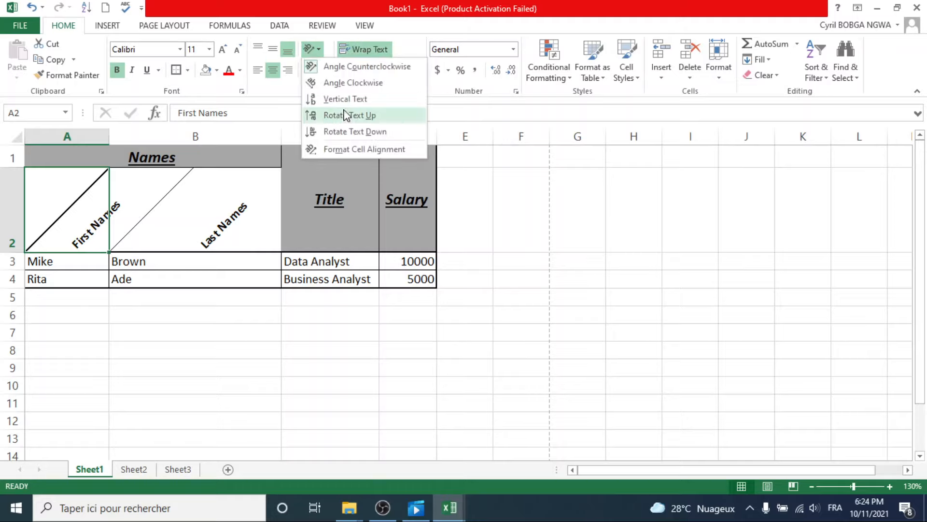
left_click(367, 152)
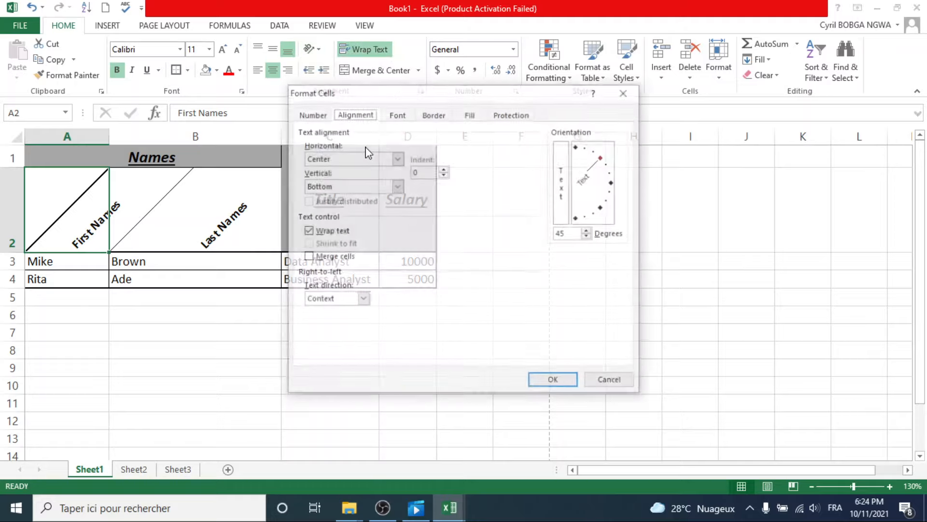
left_click_drag(603, 159, 615, 188)
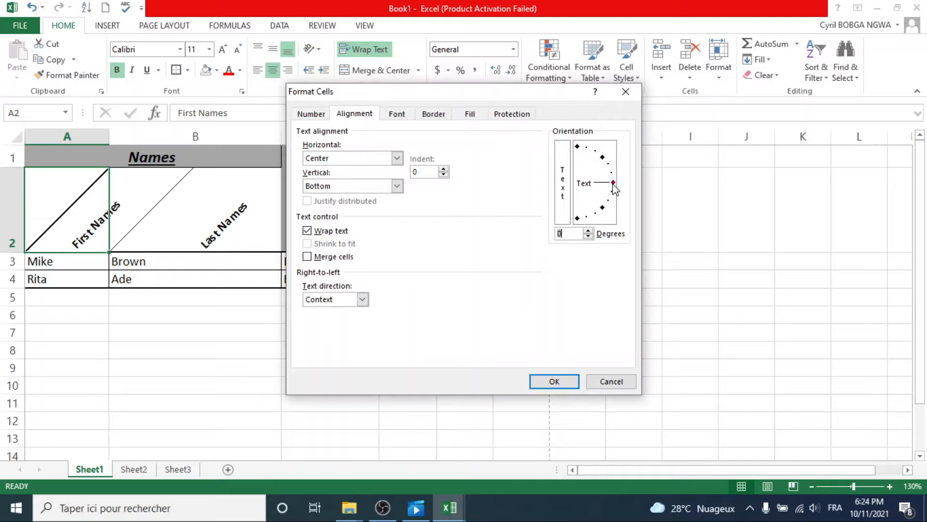
left_click(555, 381)
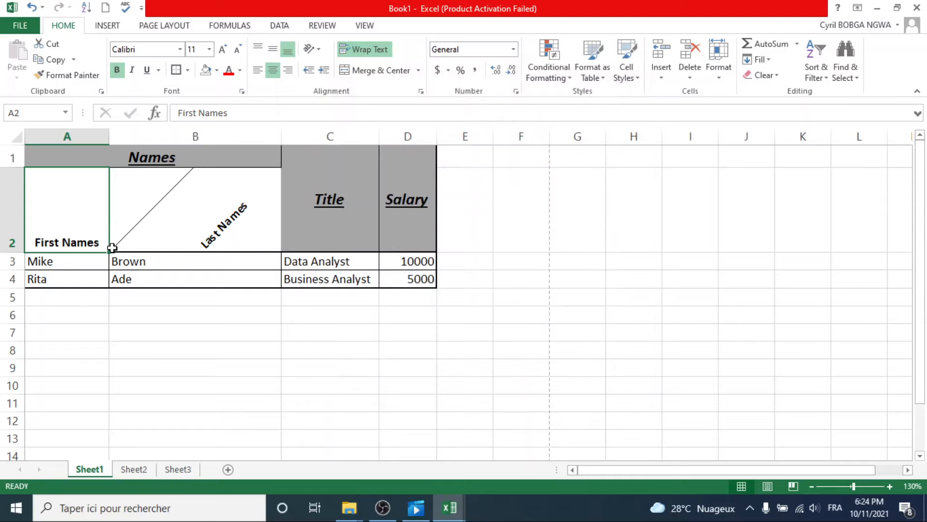
Set the text orientation of B2 to 0 degrees through Format Cell Alignment
left_click(141, 228)
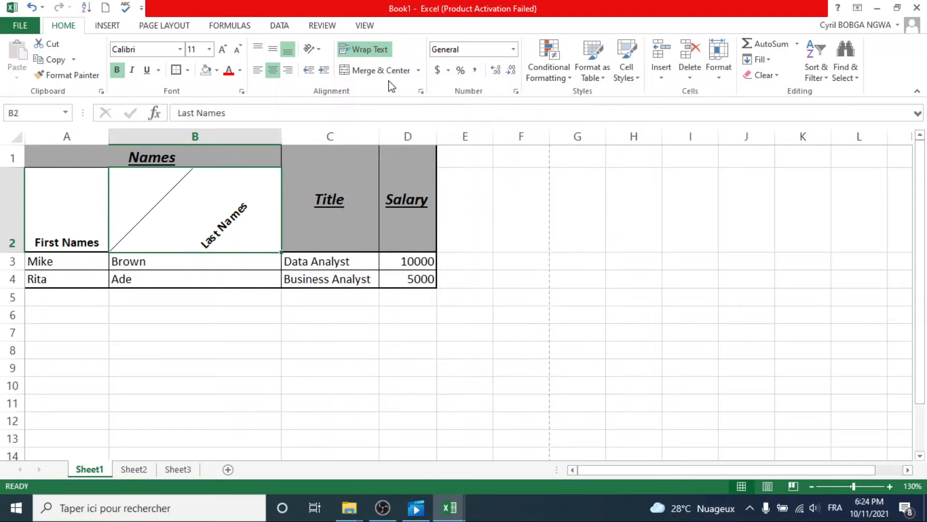
left_click(311, 49)
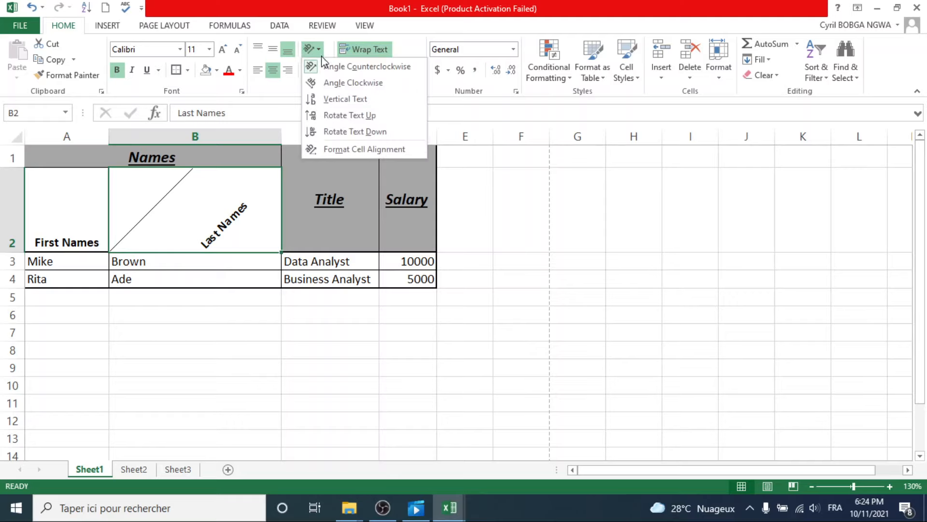
left_click(364, 149)
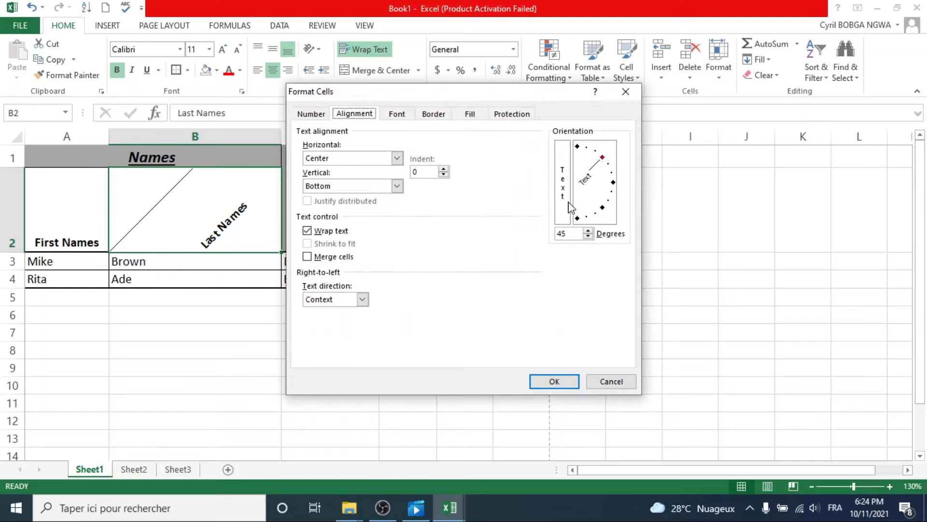
left_click_drag(601, 162, 614, 183)
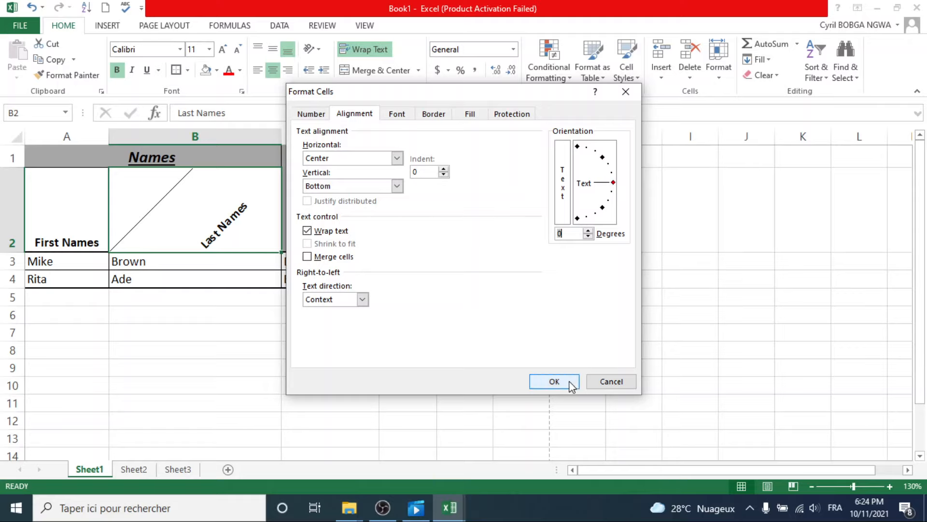
left_click(554, 382)
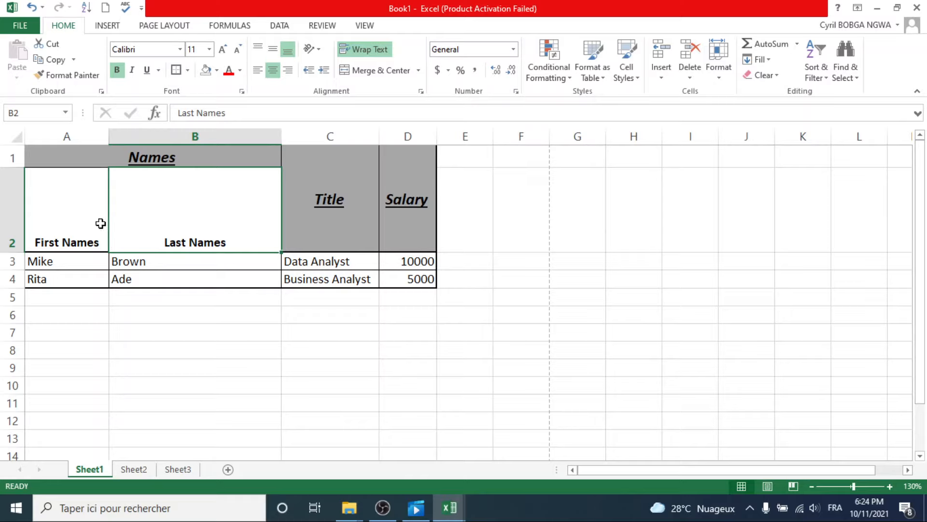
Increase the indent of the first name in A3 by two levels
left_click(75, 224)
left_click(176, 217)
left_click(57, 263)
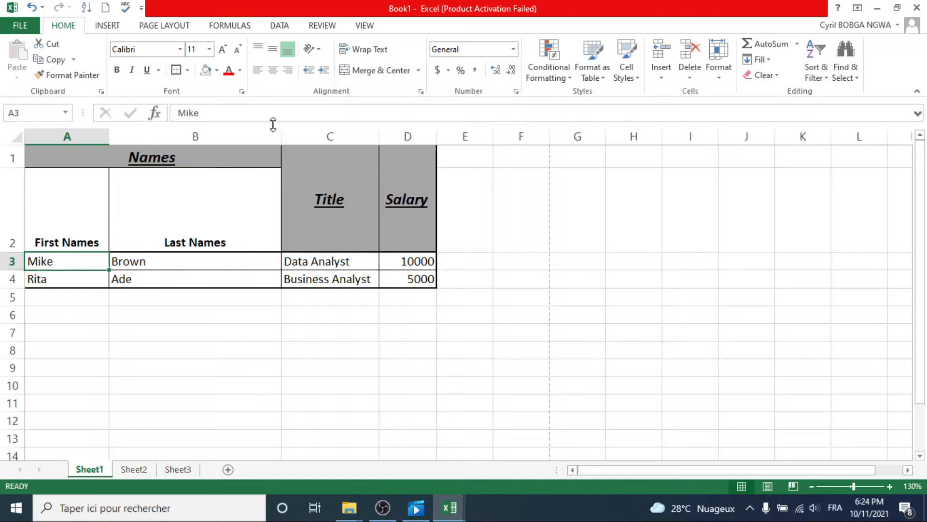
left_click(324, 70)
left_click(324, 71)
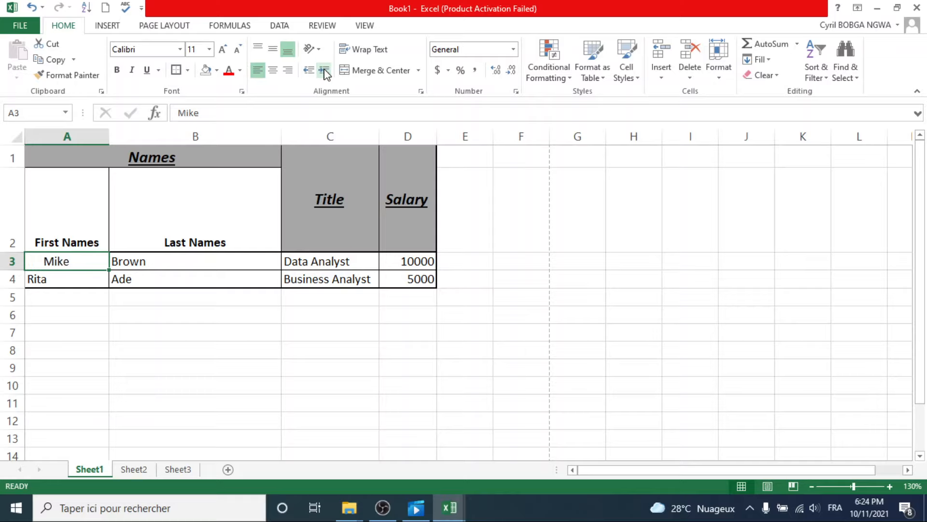
Increase the indent of the last name in B3 by eight levels, placing it near the middle of the cell
left_click(174, 265)
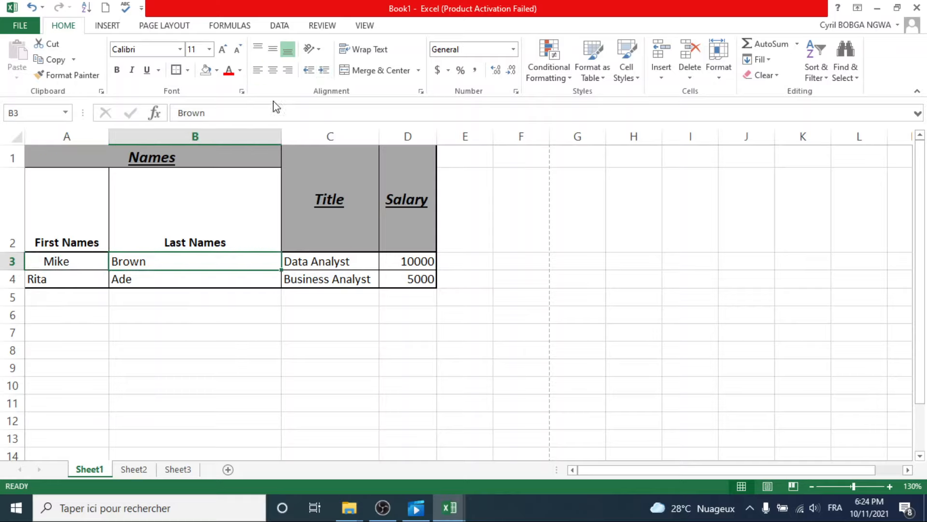
left_click(324, 70)
left_click(324, 70)
left_click(324, 70)
left_click(324, 71)
left_click(323, 72)
left_click(323, 71)
left_click(324, 71)
left_click(324, 71)
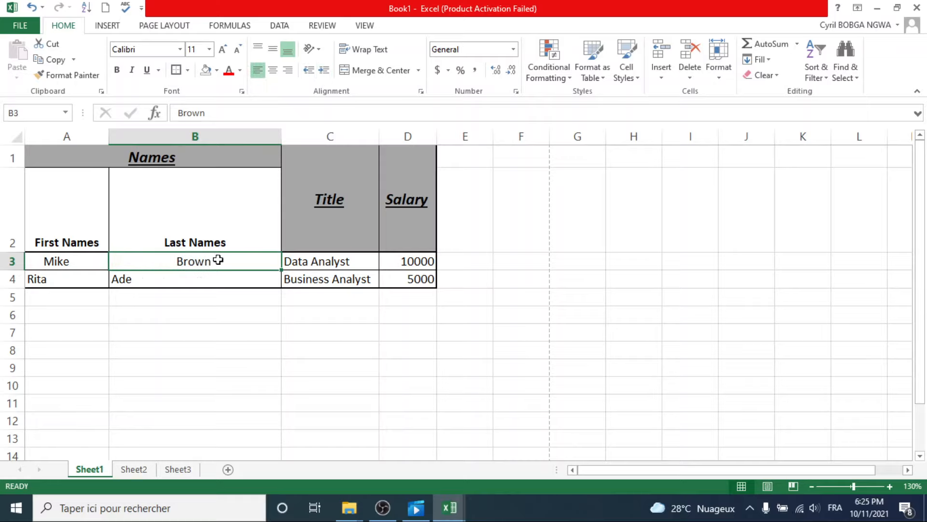
Increase the indent of the last name in B4 by eight levels to line up with B3
left_click(174, 279)
left_click(324, 71)
left_click(324, 71)
left_click(324, 71)
left_click(324, 70)
left_click(324, 71)
left_click(324, 70)
left_click(324, 71)
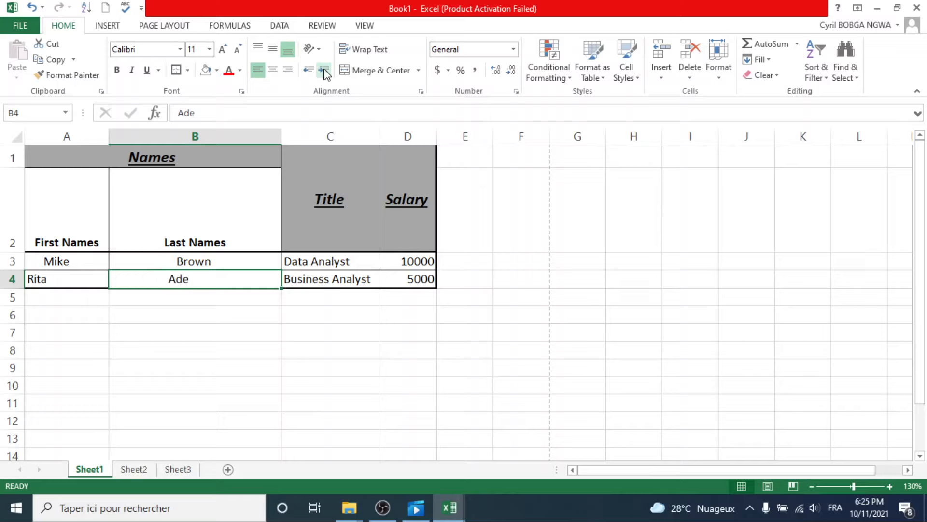
left_click(324, 70)
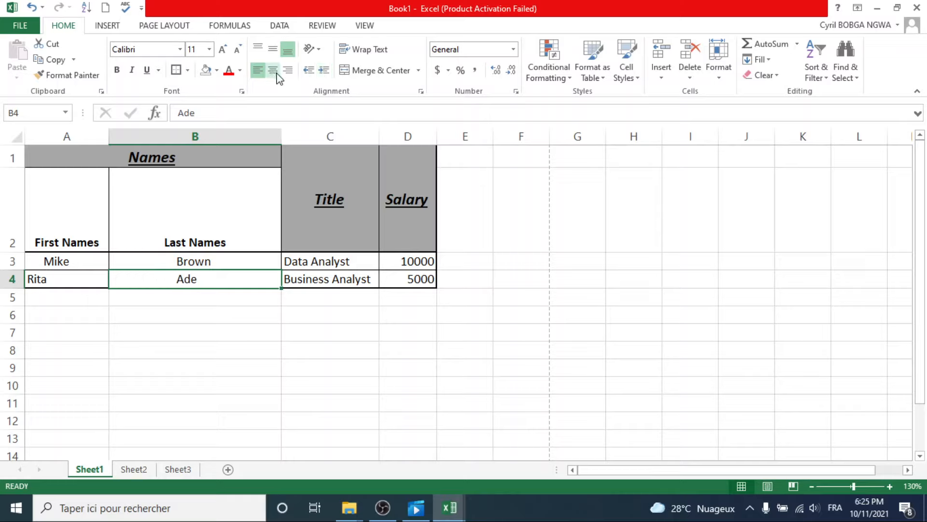
Try right, left and center alignment on cell A4, finishing with left alignment
left_click(64, 280)
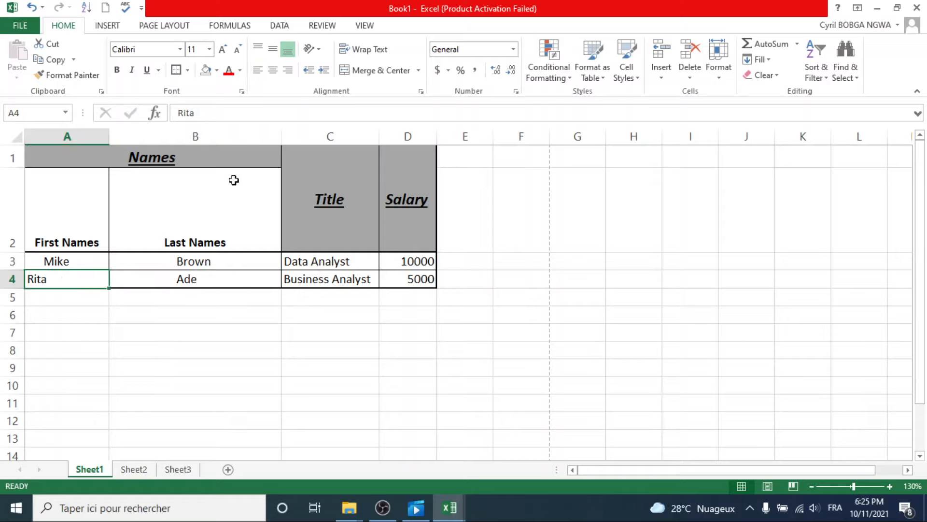
left_click(289, 72)
left_click(258, 71)
left_click(273, 72)
left_click(258, 71)
Increase the indent of cell A4 by six levels
left_click(325, 70)
left_click(325, 71)
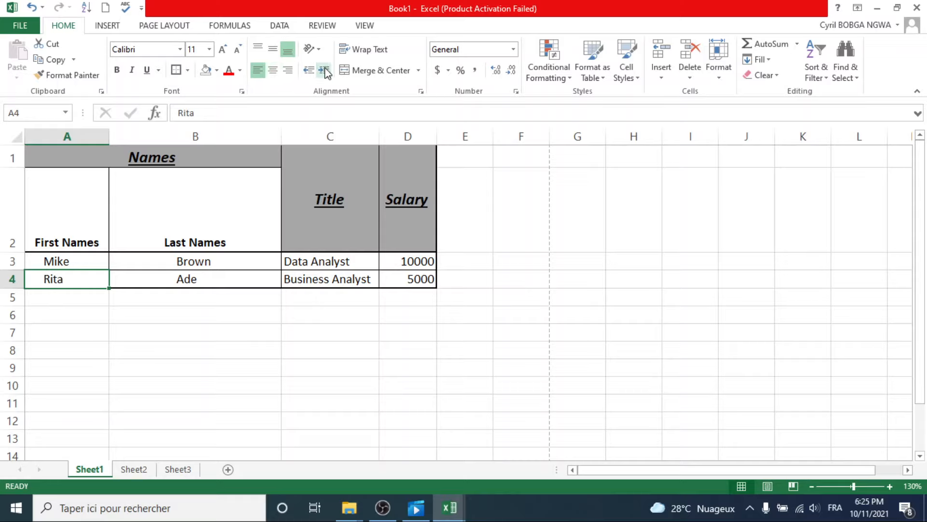
left_click(325, 71)
left_click(325, 71)
left_click(325, 71)
left_click(325, 71)
Decrease the indent of cell A4 until its text sits at the left edge of the cell
left_click(311, 71)
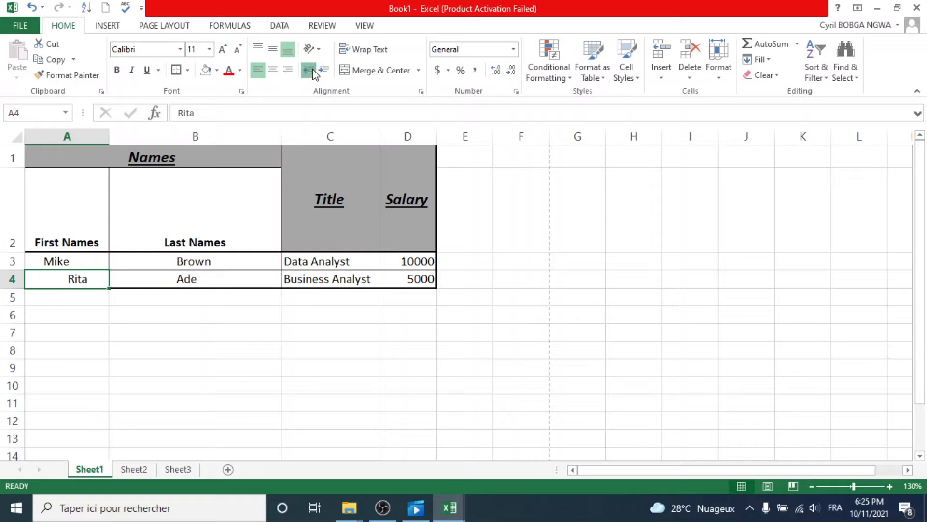
left_click(311, 71)
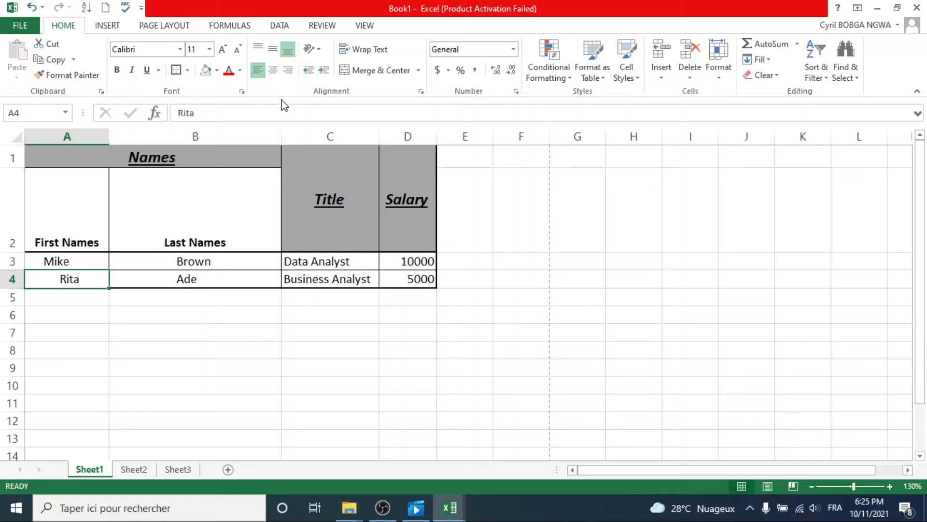
left_click(310, 71)
left_click(310, 71)
left_click(310, 71)
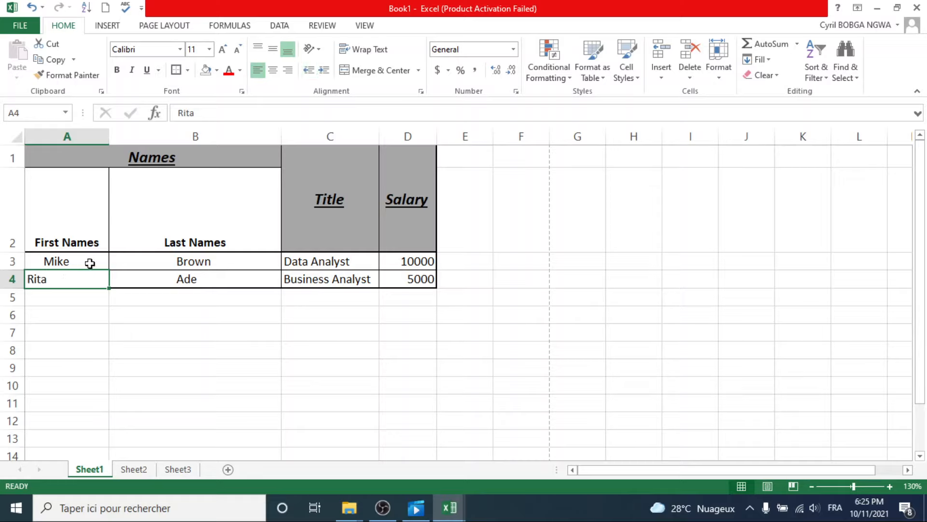
Remove the indents from the first name in A3 and the last names in B3:B4
left_click(71, 260)
left_click(310, 71)
left_click(310, 70)
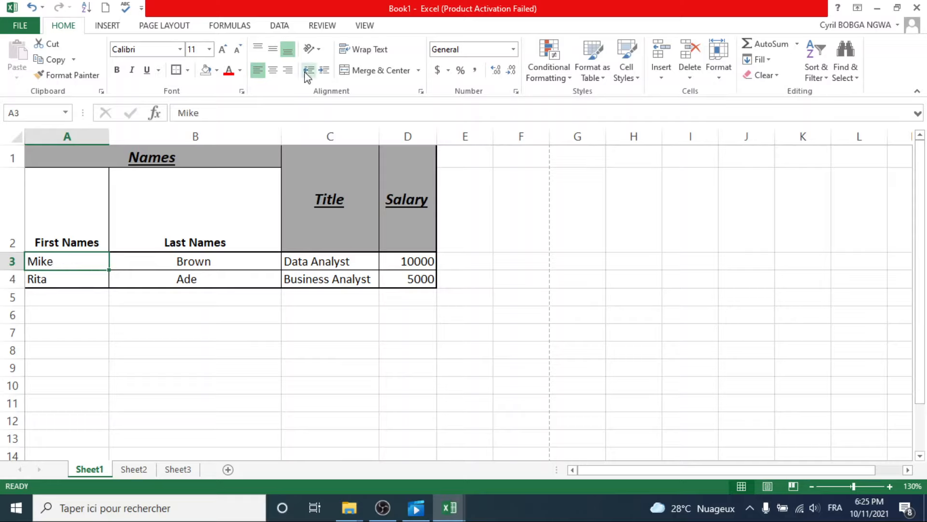
left_click_drag(223, 264, 220, 276)
left_click(309, 71)
left_click(309, 71)
left_click(309, 71)
left_click(309, 71)
left_click(309, 72)
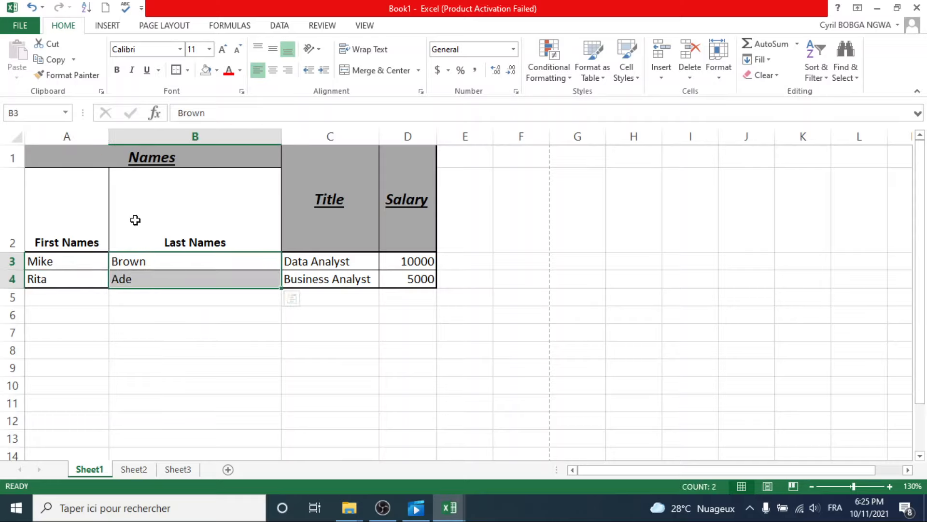
Align all contents of the table in A1:D4 to the middle vertically and the center horizontally
left_click_drag(76, 152, 394, 283)
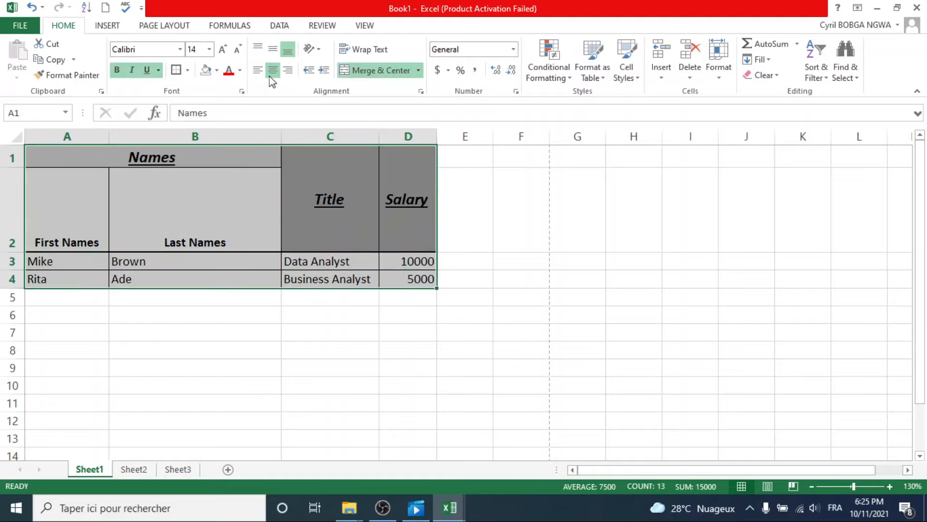
left_click(272, 49)
left_click(274, 71)
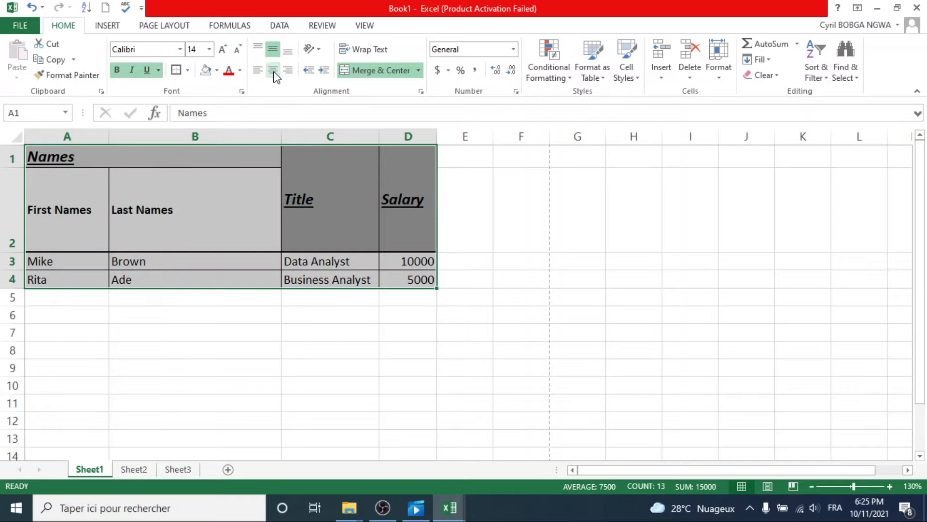
left_click(274, 71)
left_click(274, 71)
left_click(274, 73)
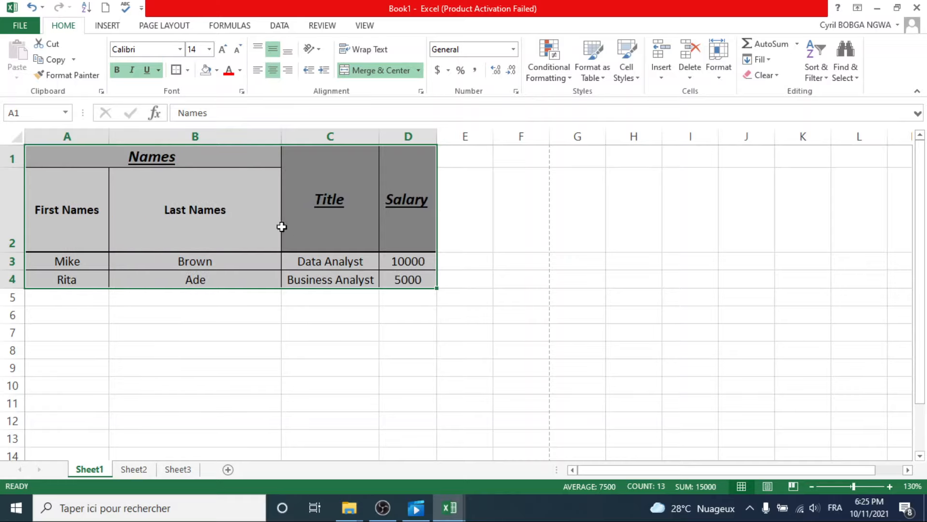
left_click(261, 318)
left_click(256, 365)
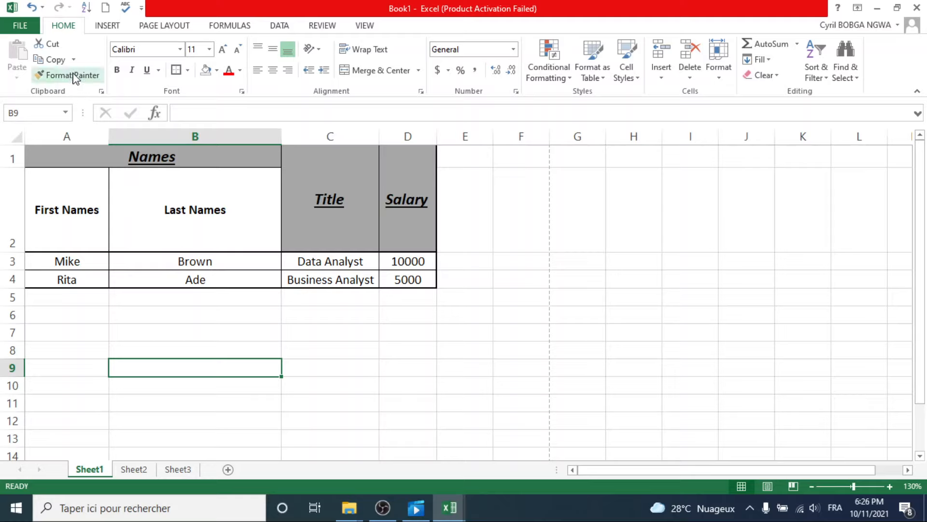
Copy the formatting of the table in A1:D4 to the empty range starting at A8 with Format Painter
left_click(287, 181)
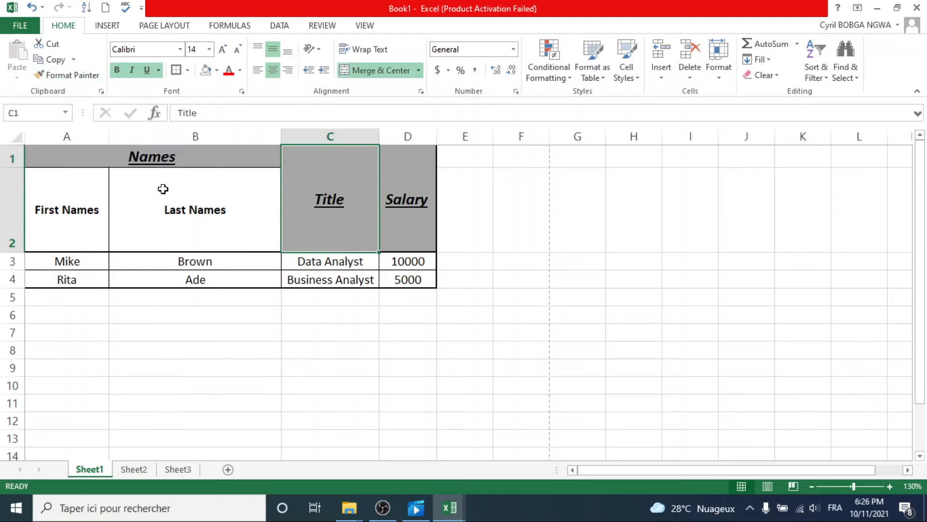
left_click_drag(77, 155, 400, 279)
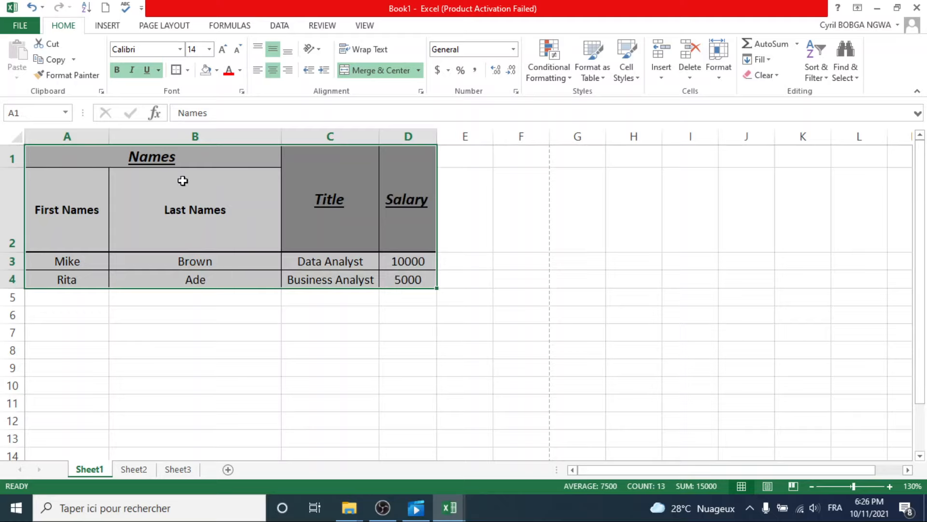
left_click(73, 77)
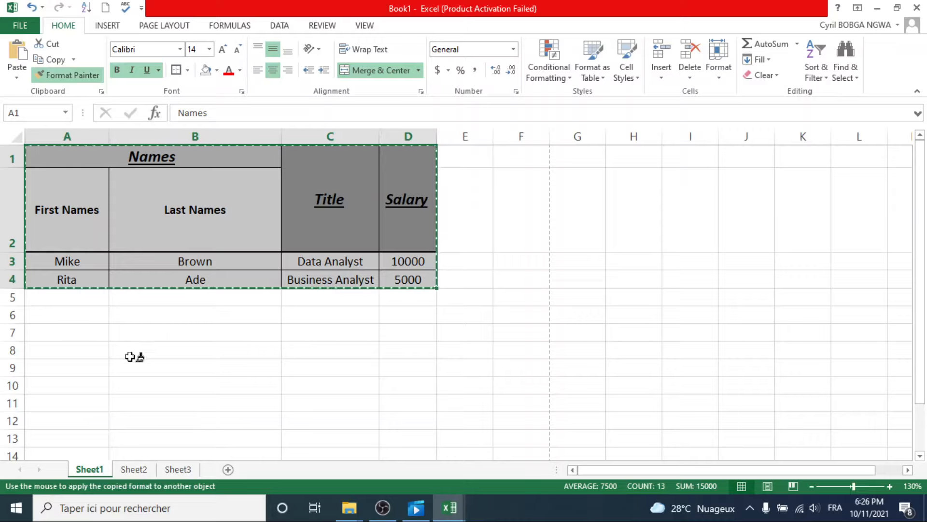
left_click(63, 355)
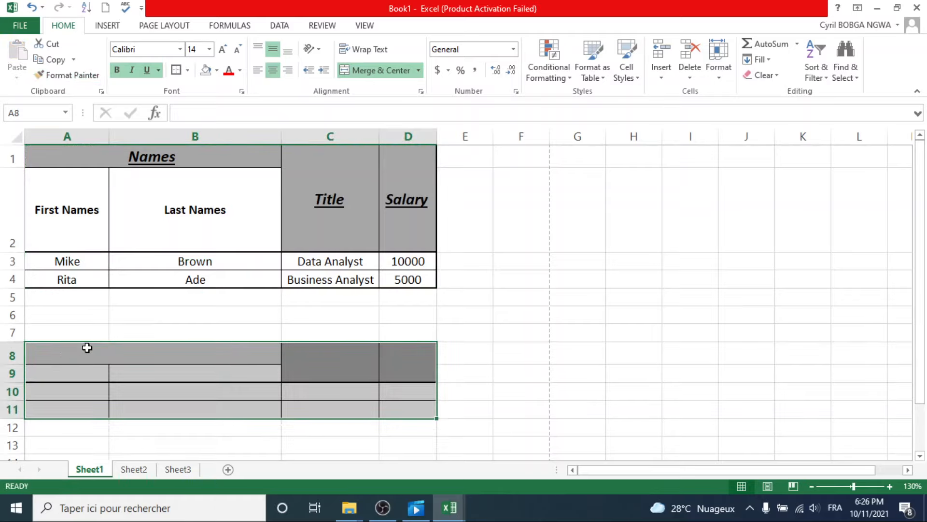
Enter the headings Names in A8 and Title in C8 of the empty formatted table
left_click(87, 347)
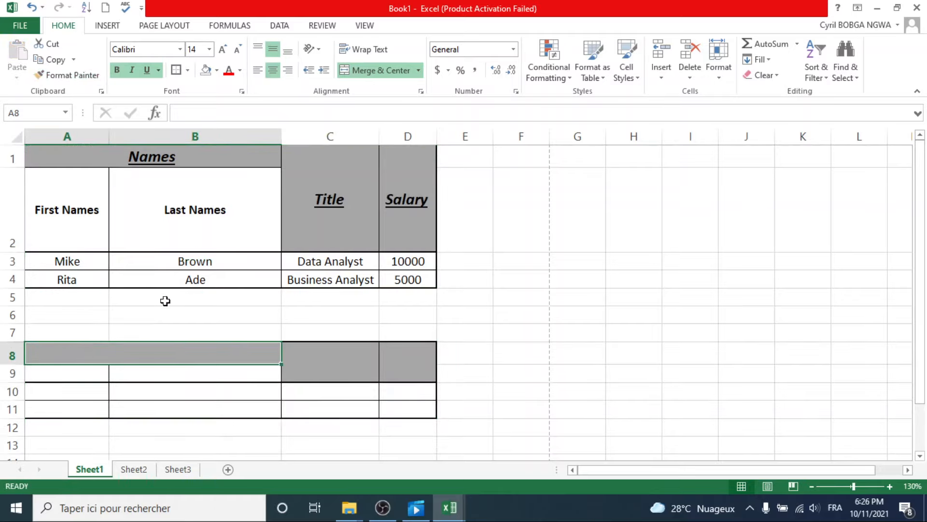
type("N")
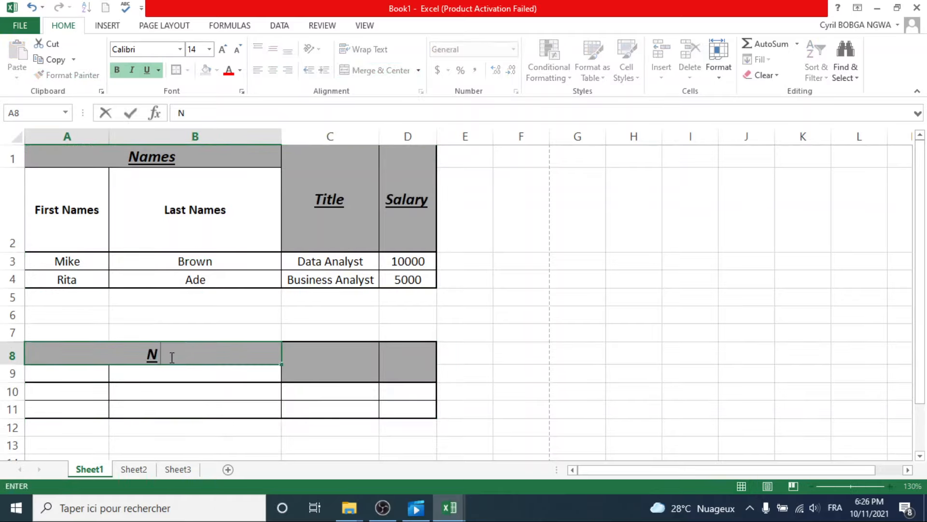
type("ames")
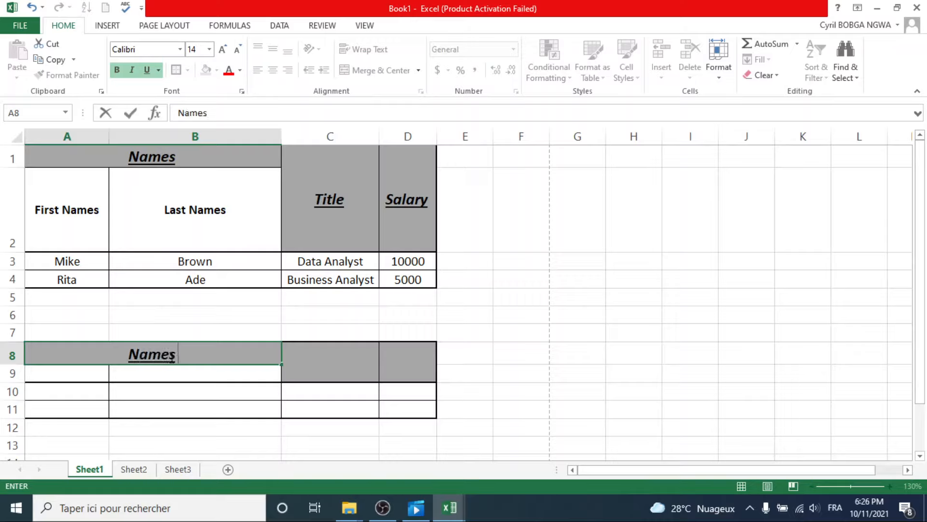
left_click(211, 415)
left_click(316, 371)
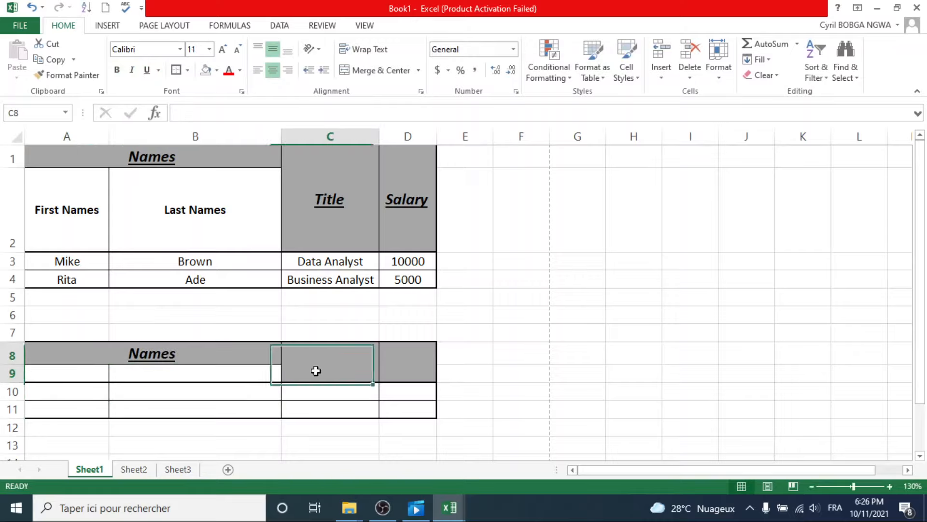
type("t")
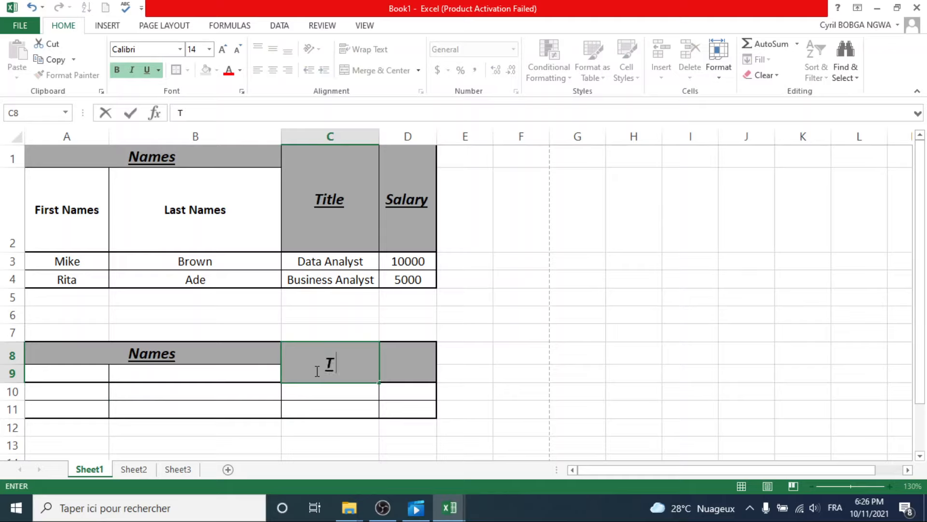
type("itle")
left_click(383, 413)
left_click(397, 372)
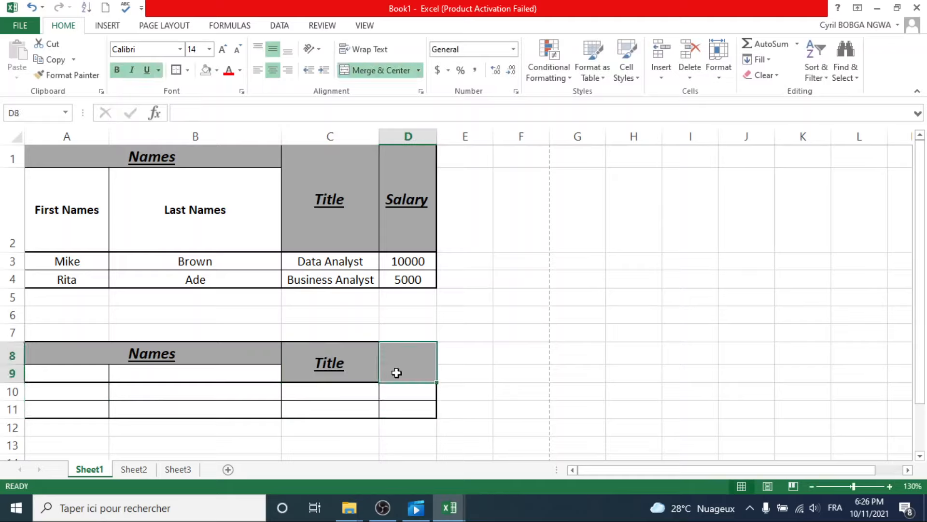
Copy the whole table in A1:D4 and paste it at A8, replacing the data already there
left_click_drag(70, 153, 388, 283)
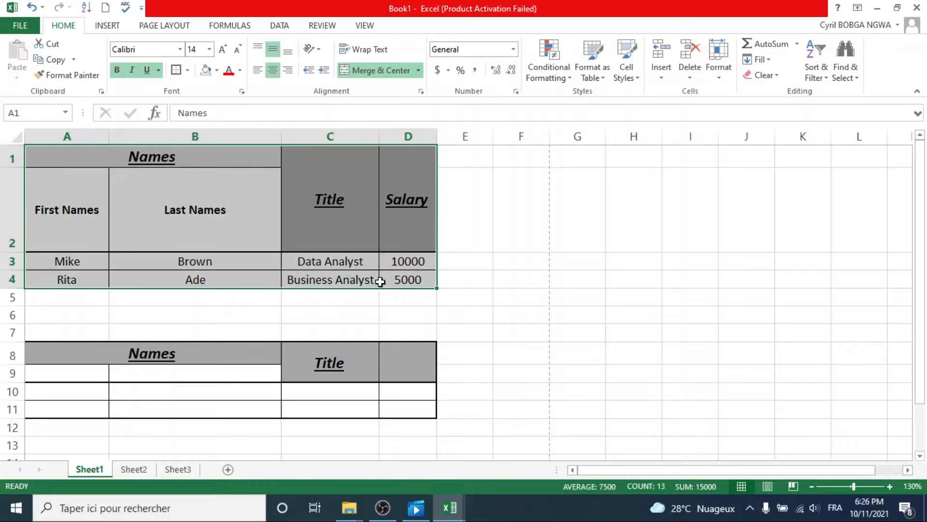
right_click(191, 187)
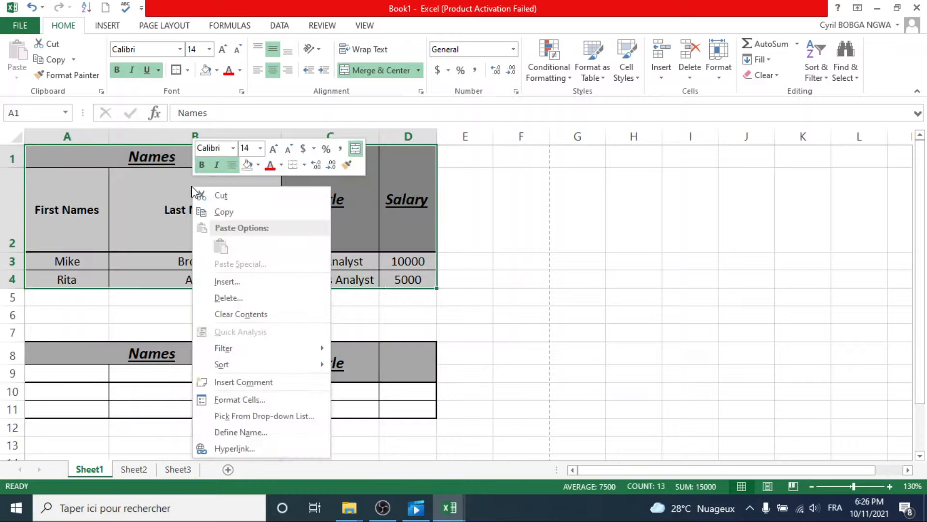
left_click(235, 196)
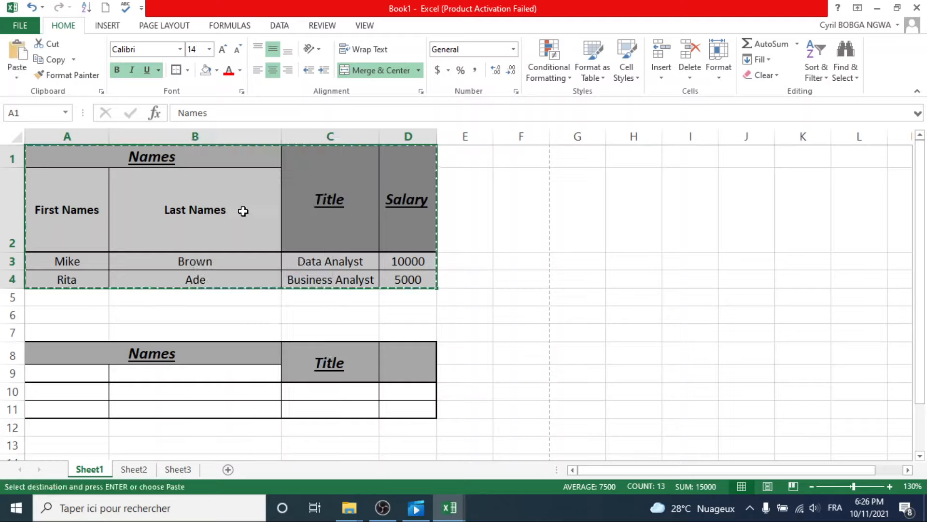
left_click(44, 356)
right_click(44, 356)
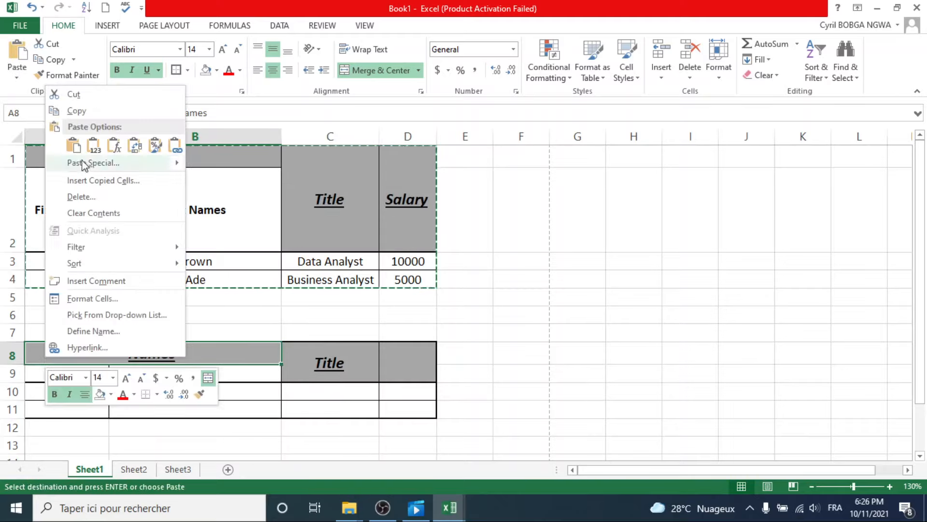
left_click(73, 146)
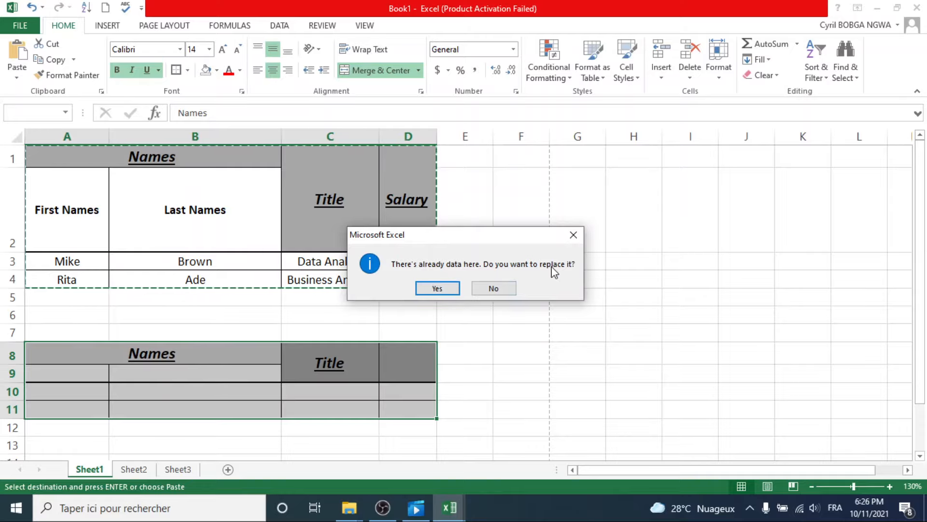
left_click(441, 289)
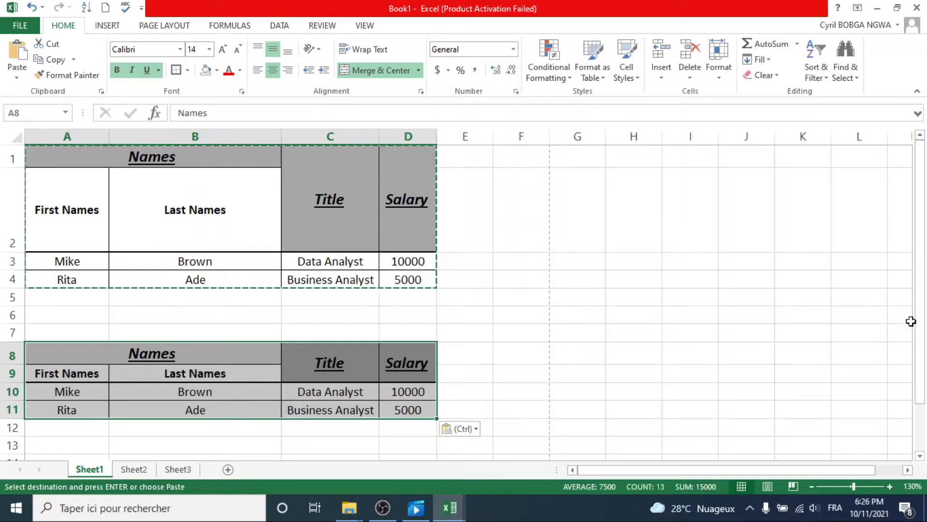
mouse_move(918, 324)
left_mouse_down()
mouse_move(919, 332)
mouse_move(919, 321)
left_mouse_up()
left_click_drag(120, 156, 400, 277)
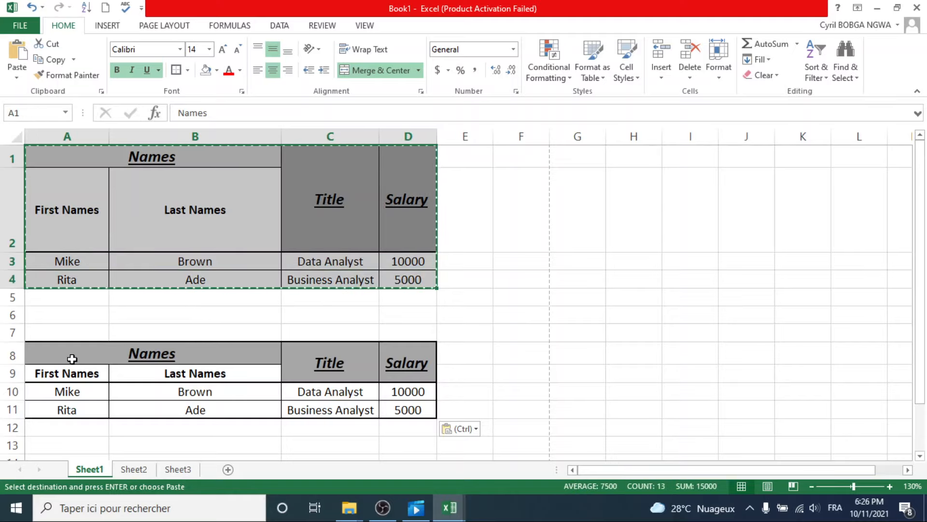
left_click_drag(71, 356, 405, 409)
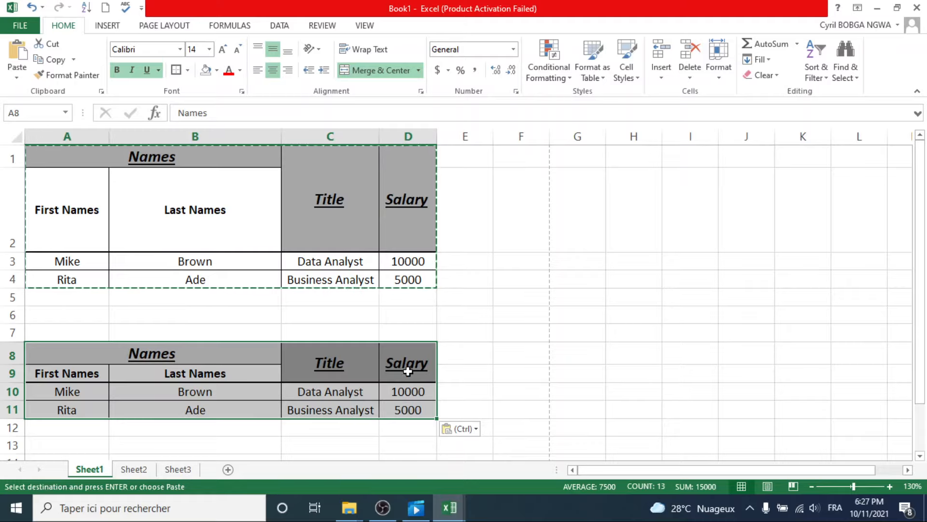
left_click_drag(412, 391, 408, 407)
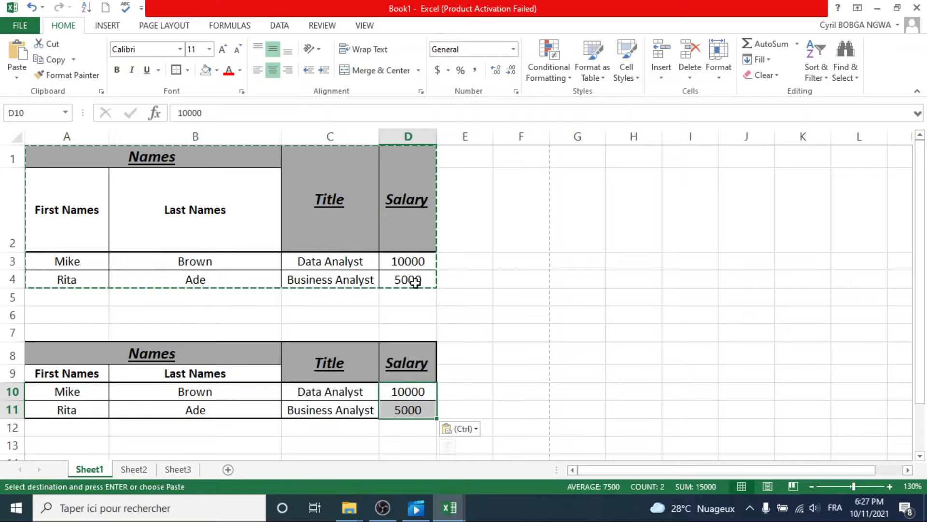
Format the salaries in D3:D4 as Number with 0 decimal places and the 1000 separator
left_click_drag(410, 282, 408, 263)
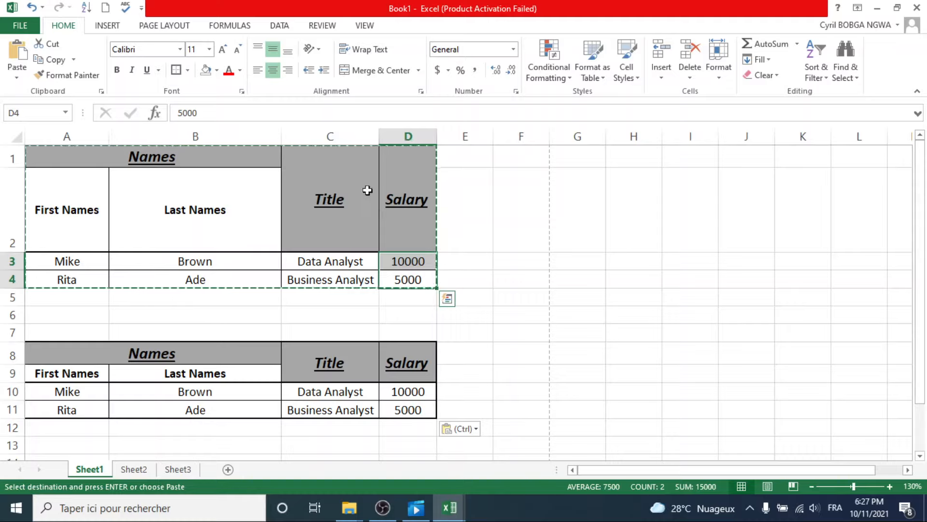
left_click(242, 92)
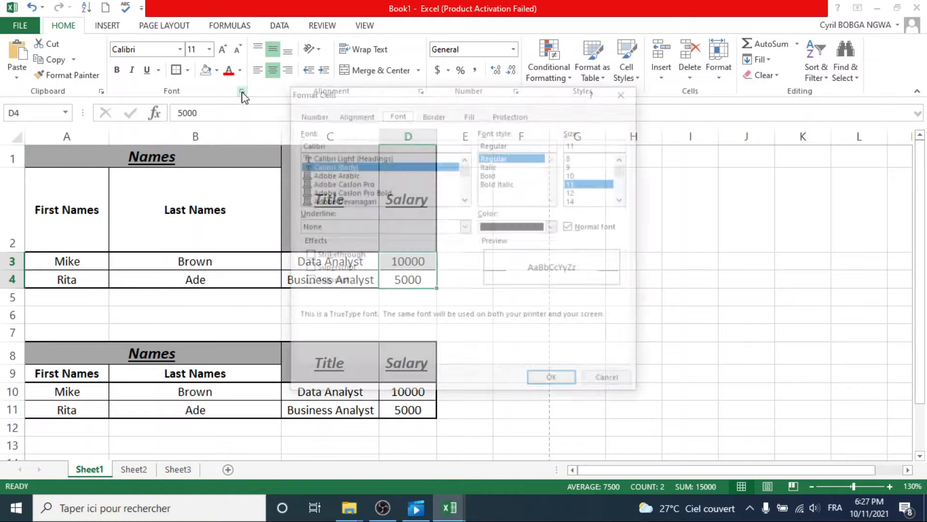
left_click(307, 116)
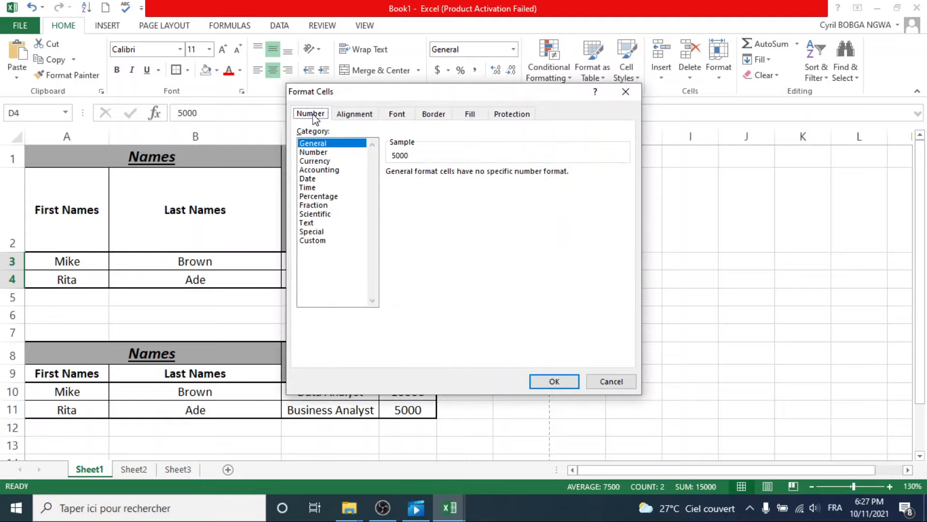
left_click(316, 152)
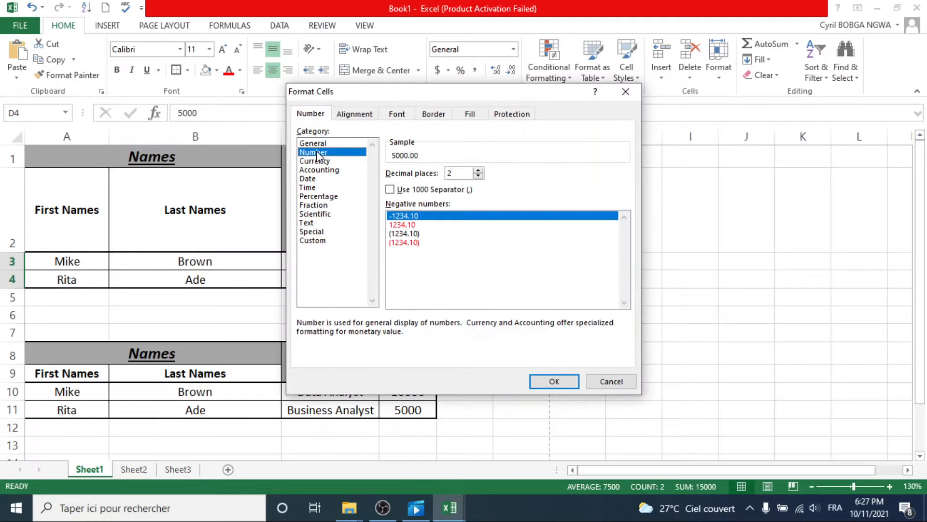
double_click(479, 176)
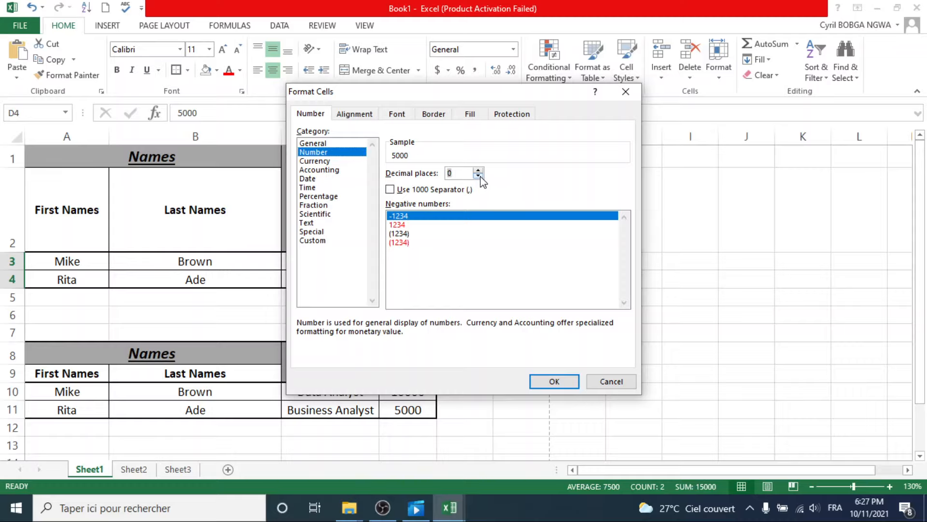
left_click(390, 189)
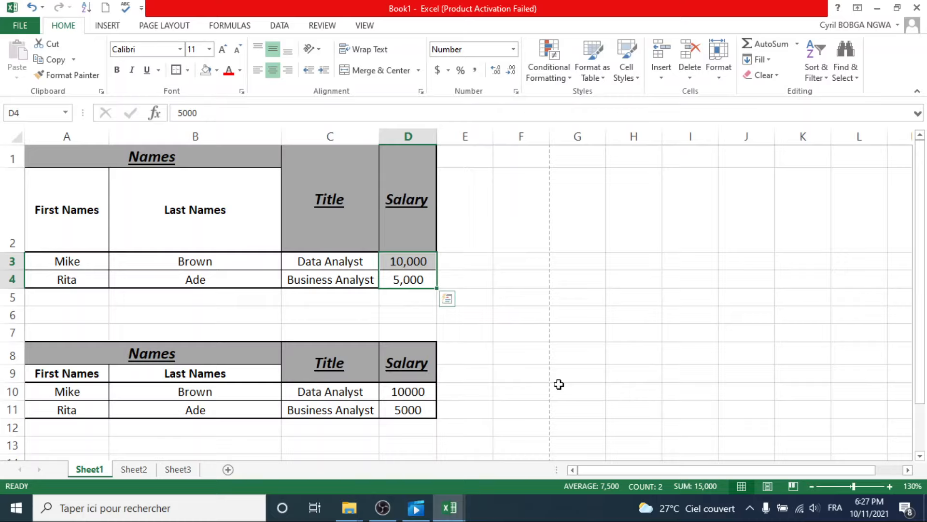
left_click(520, 372)
left_click_drag(414, 262, 413, 284)
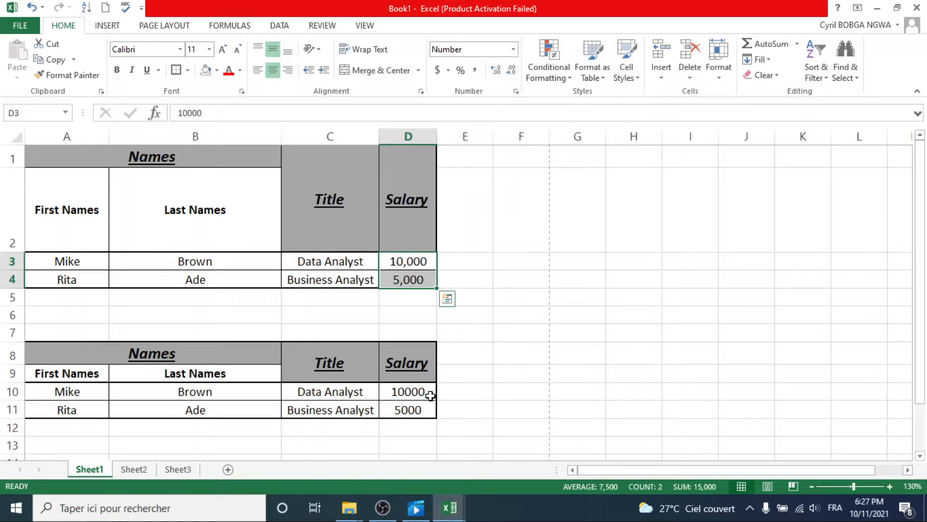
Format the salaries in D10:D11 as Number with 0 decimal places and the 1000 separator
mouse_move(413, 393)
left_mouse_down()
mouse_move(414, 404)
mouse_move(407, 400)
left_mouse_up()
right_click(407, 401)
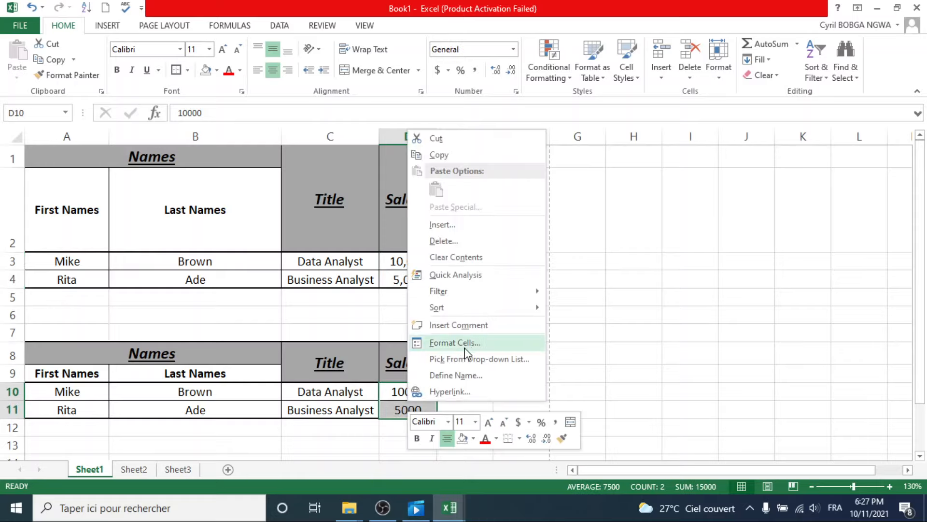
left_click(488, 349)
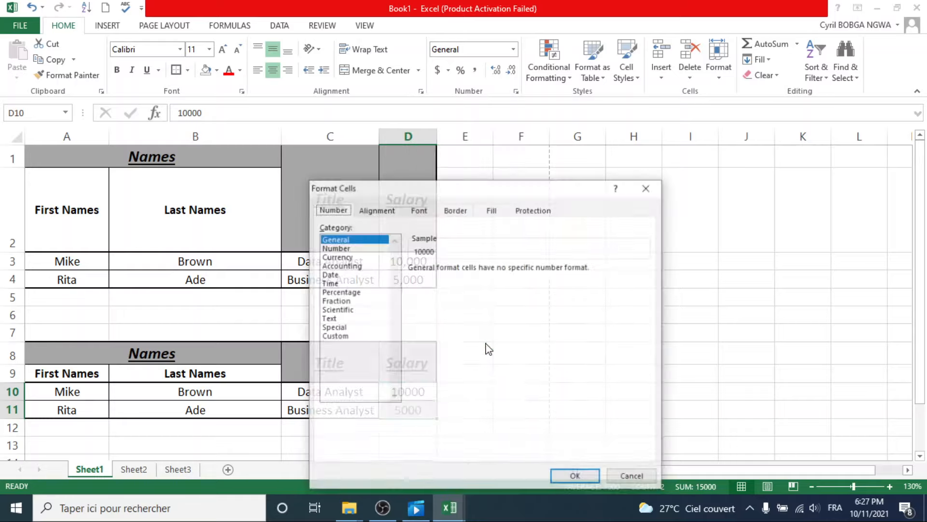
left_click(345, 248)
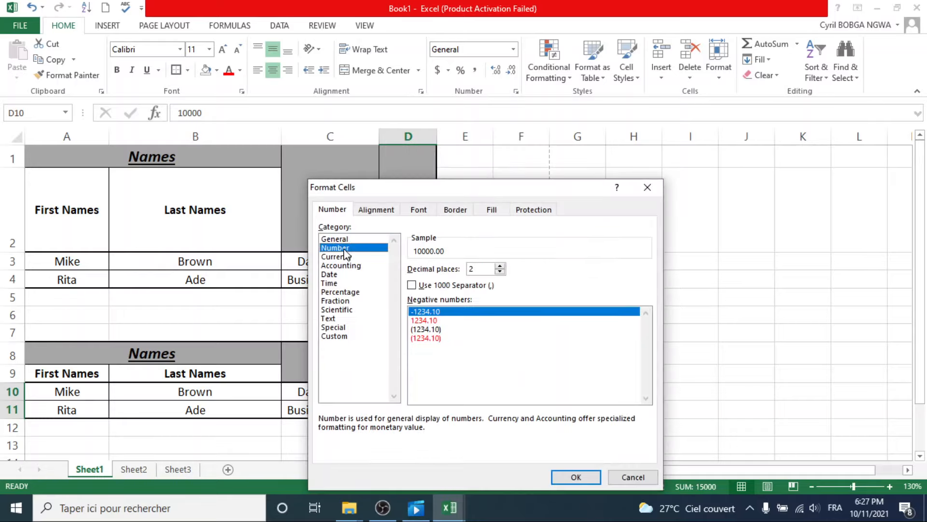
left_click(500, 272)
left_click(500, 272)
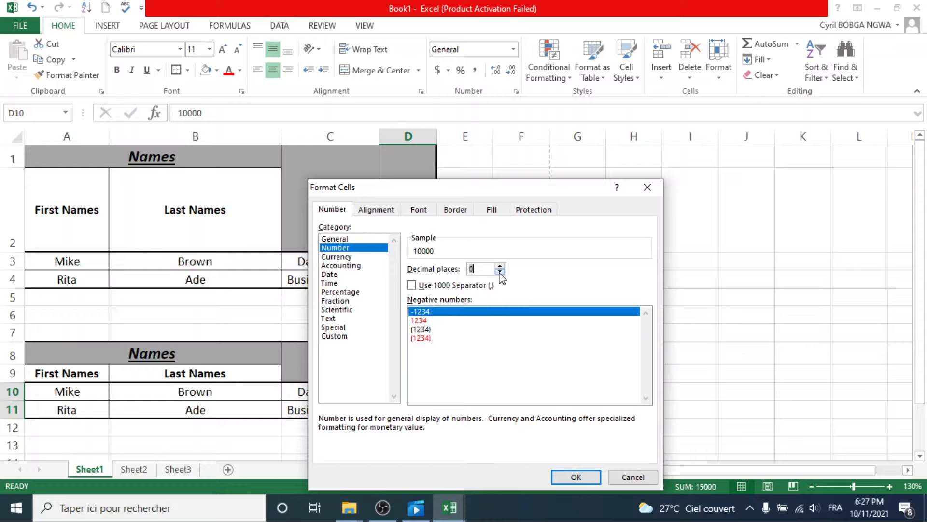
left_click(412, 285)
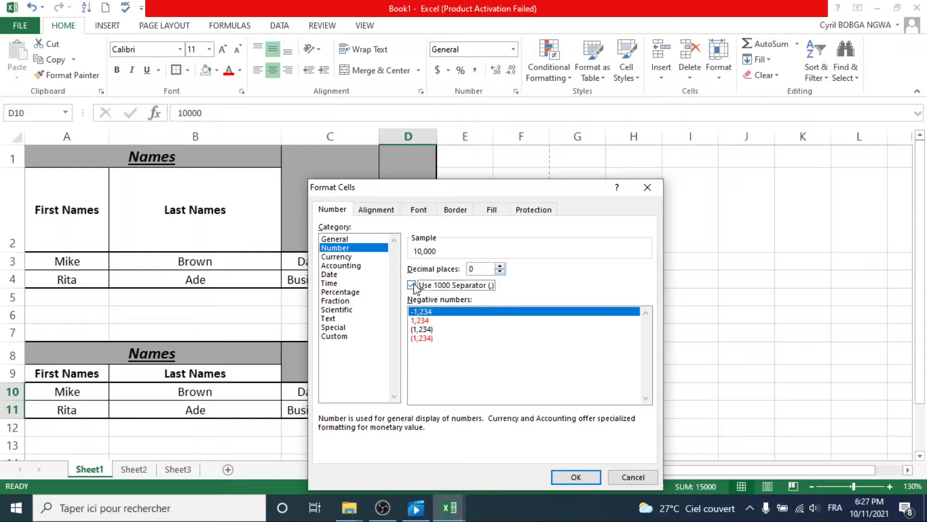
left_click(587, 478)
left_click(482, 386)
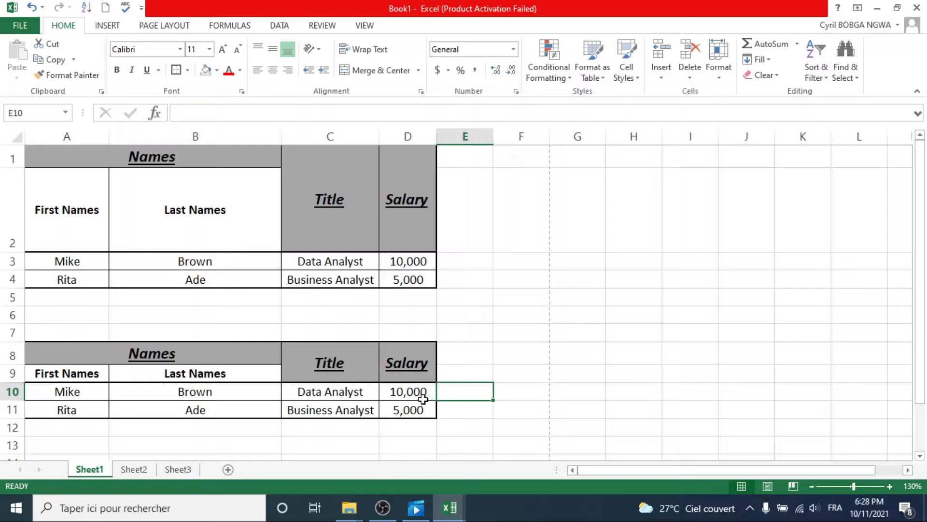
Undo the number formatting of the salaries in D10:D11 and apply the standard Number format to them instead
left_click_drag(418, 389, 410, 405)
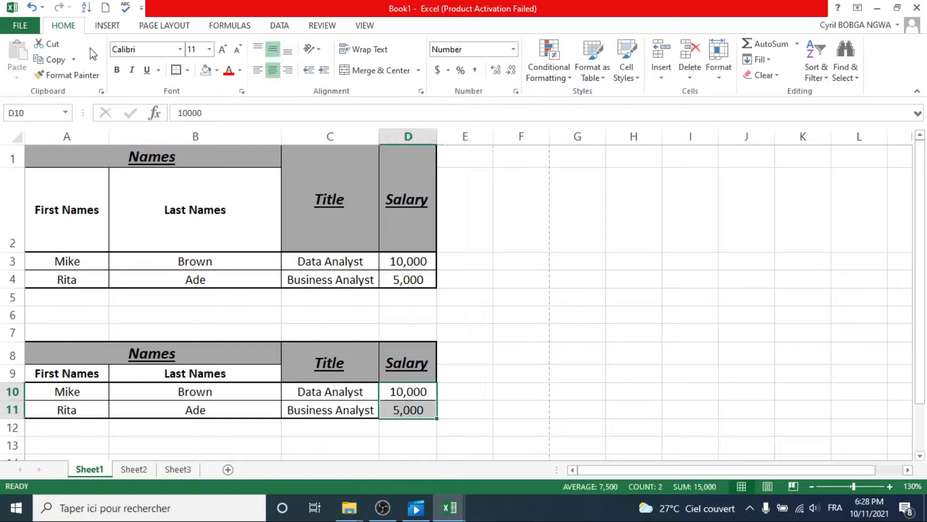
left_click(32, 9)
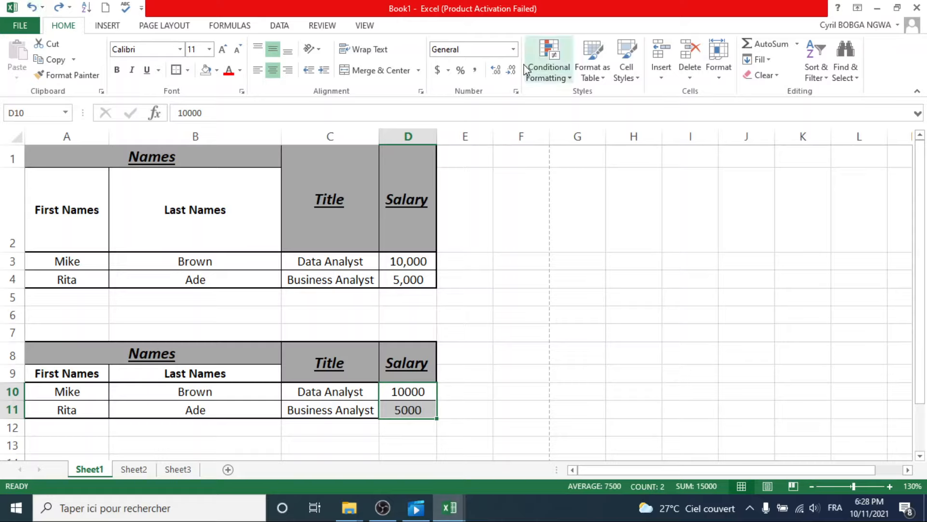
left_click(514, 49)
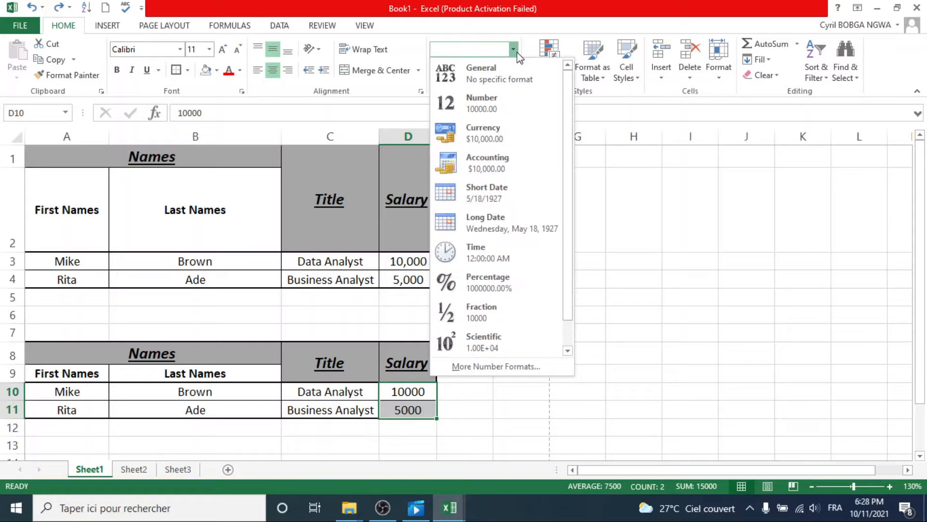
left_click(518, 103)
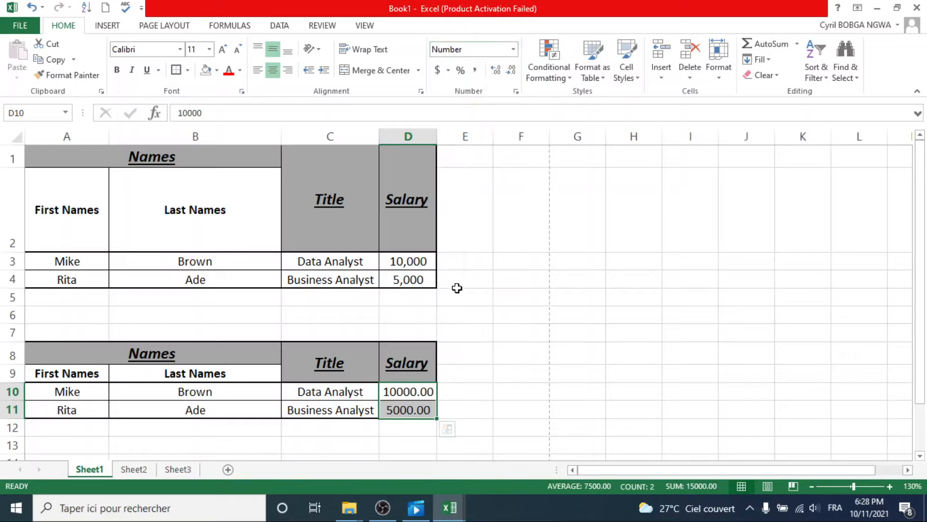
Apply Comma Style to the salaries in D10:D11 and reduce them to 0 decimal places
left_click(476, 71)
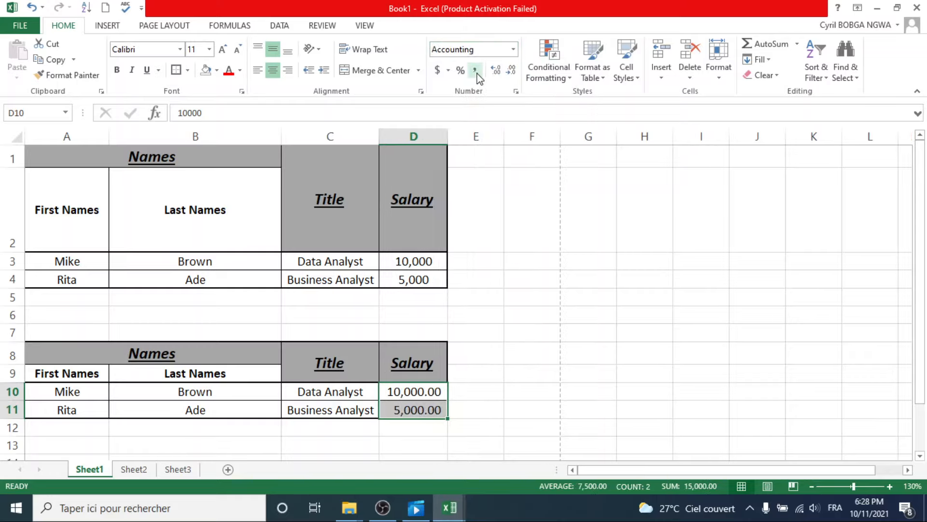
left_click(510, 73)
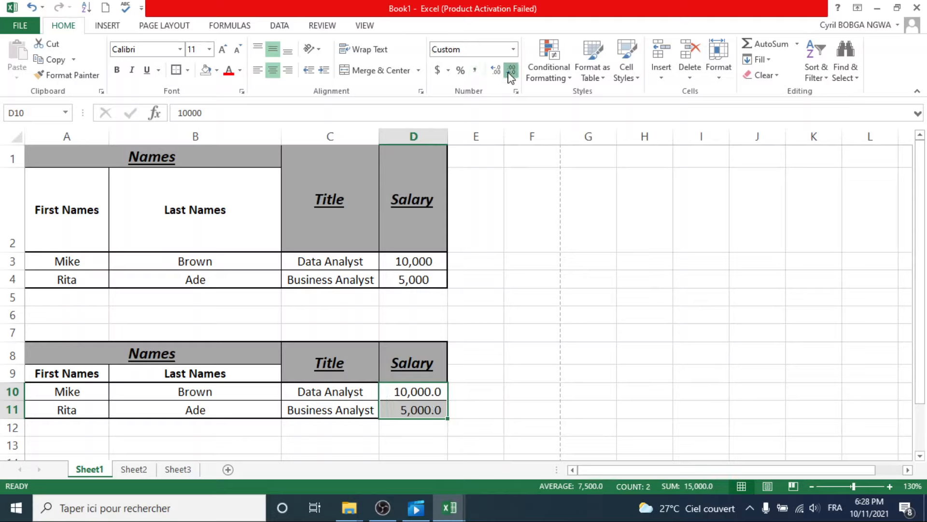
left_click(510, 72)
left_click(511, 76)
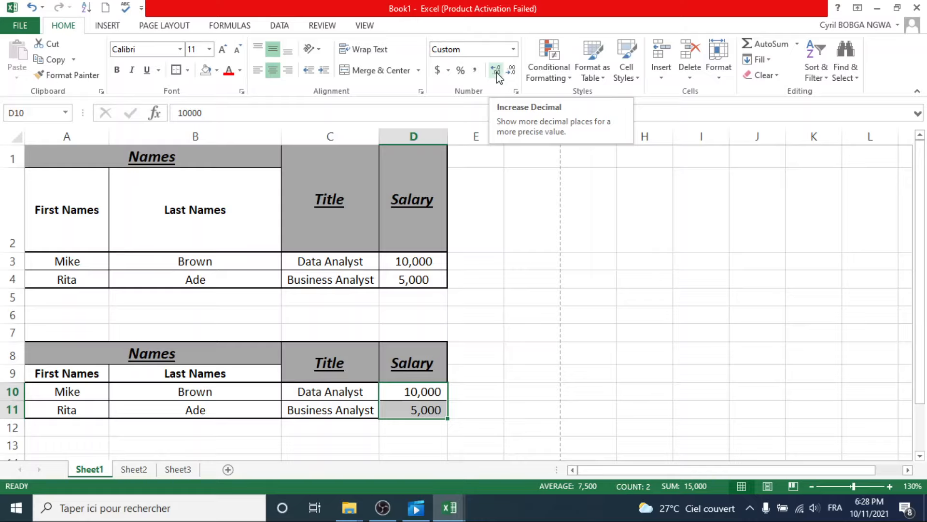
left_click(476, 73)
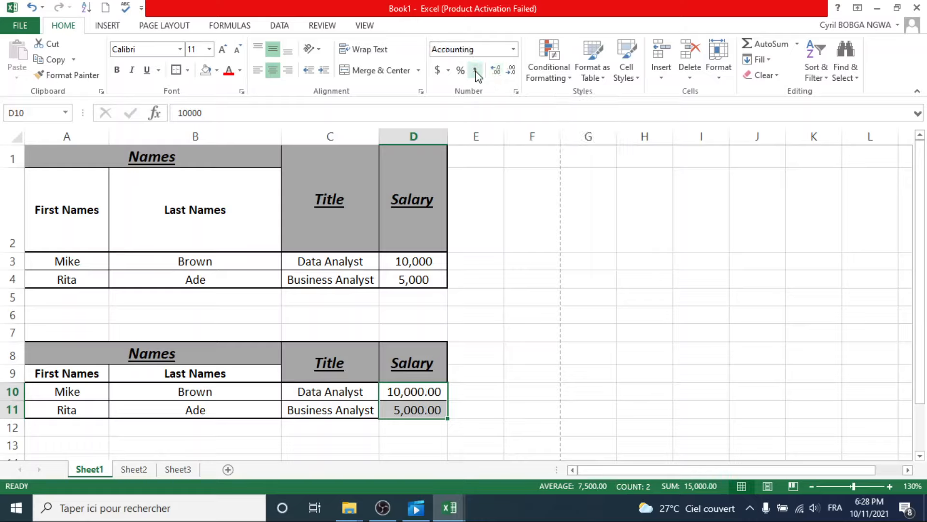
left_click(512, 71)
left_click(512, 71)
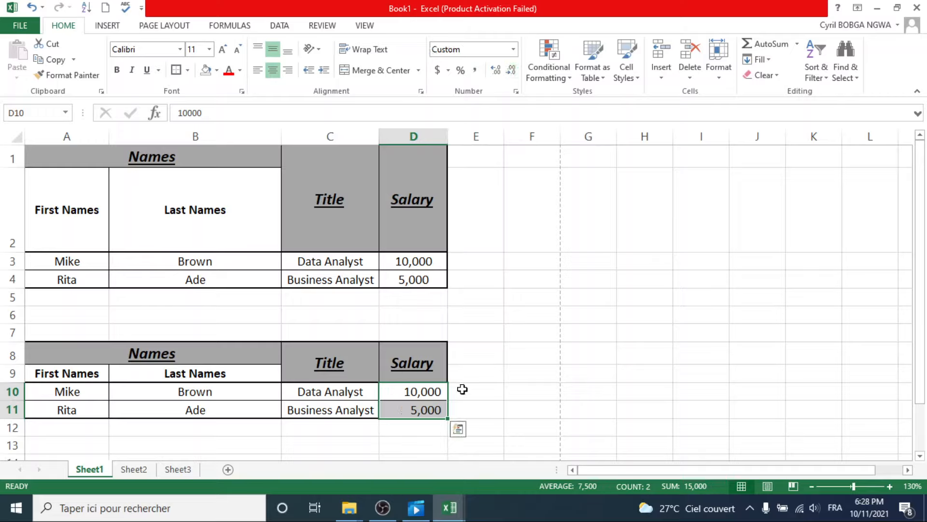
Compare the number formats applied to the salaries in D3:D4 and D10:D11
left_click(412, 279)
left_click_drag(413, 261, 414, 276)
left_click_drag(426, 394, 423, 407)
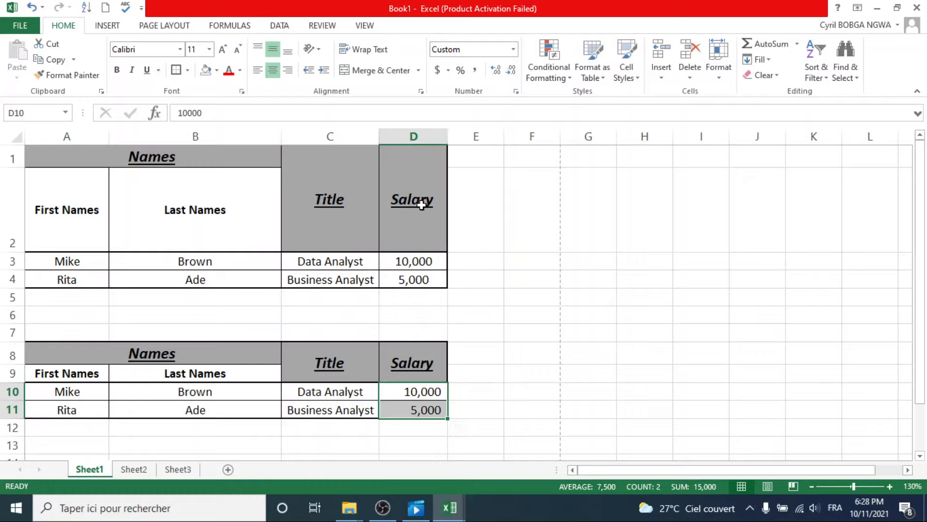
left_click(242, 91)
left_click(626, 92)
left_click(413, 278)
left_click_drag(401, 263, 404, 277)
right_click(401, 264)
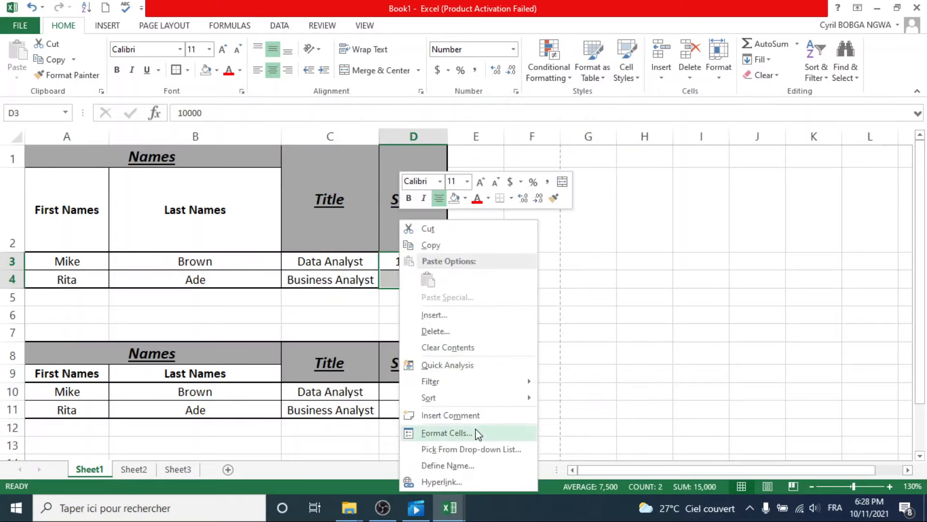
key("Escape")
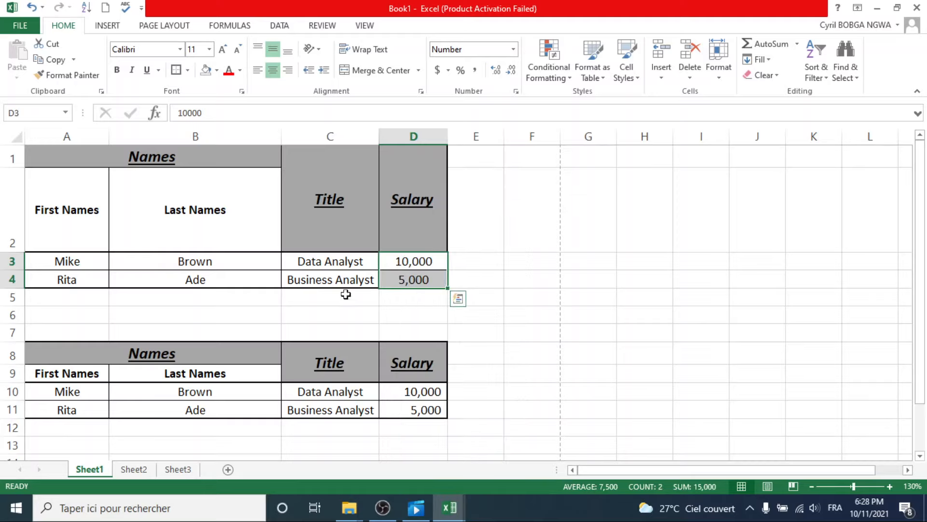